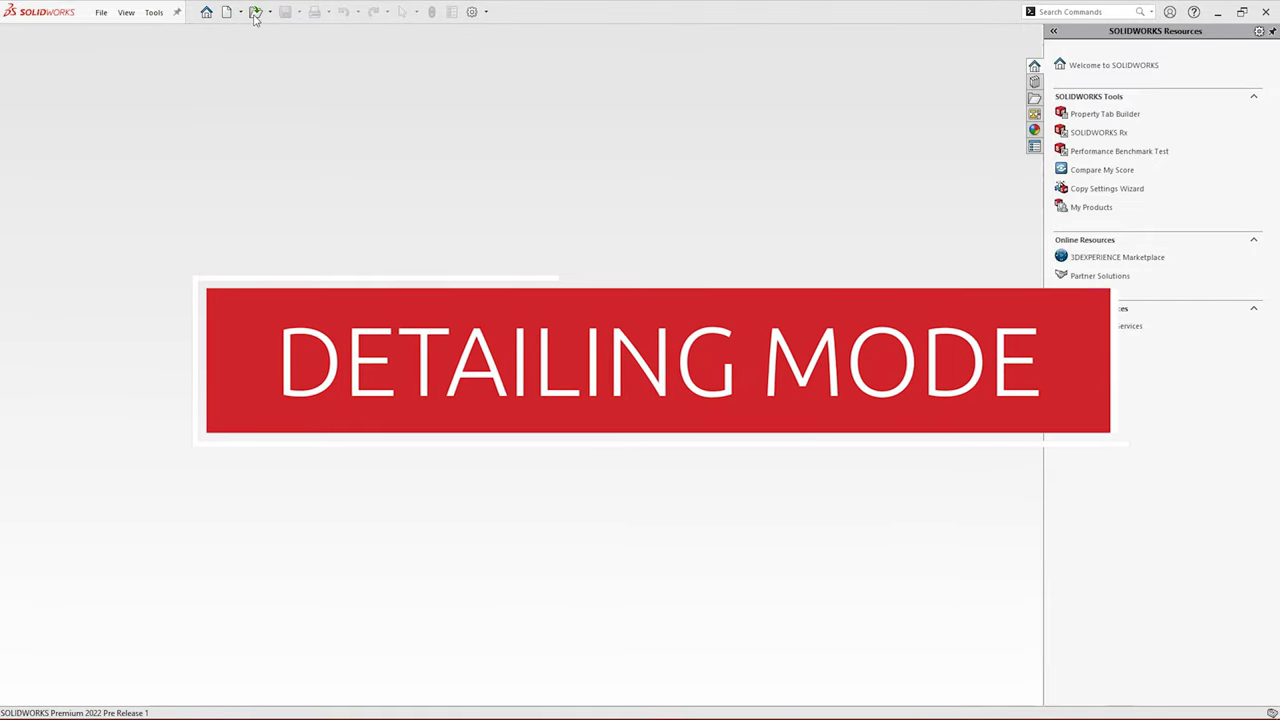
click(255, 13)
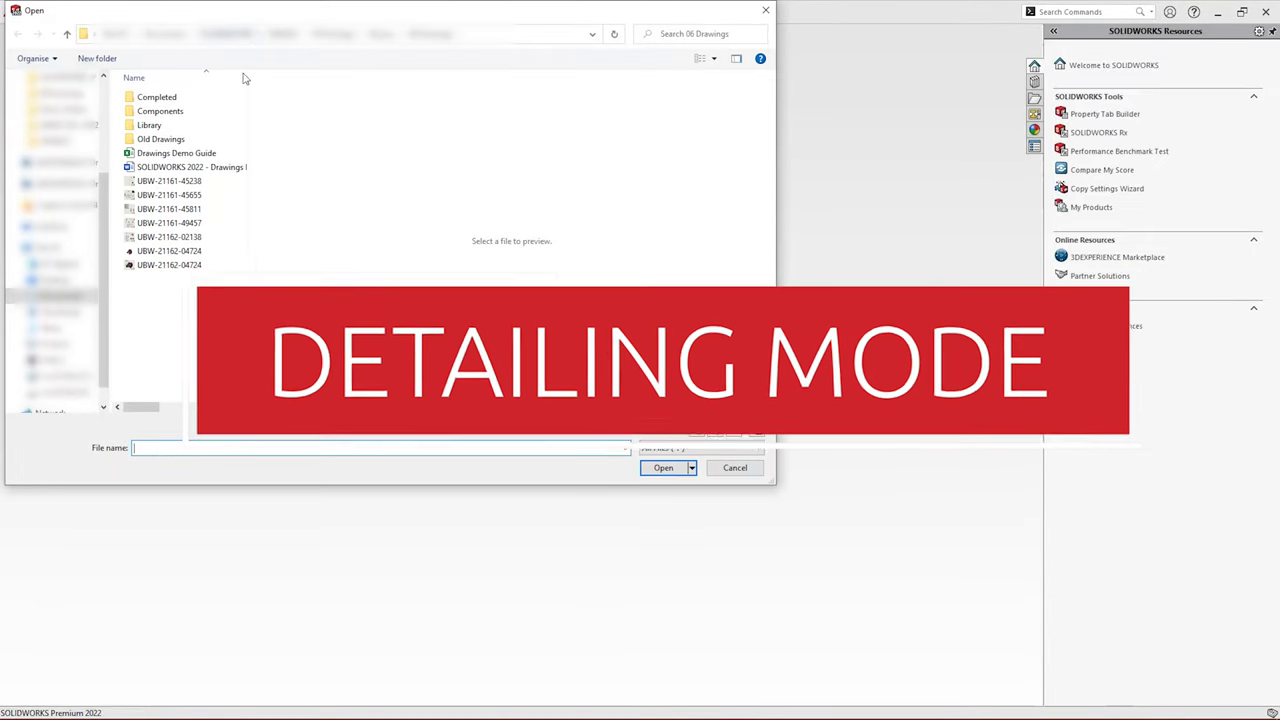
click(193, 266)
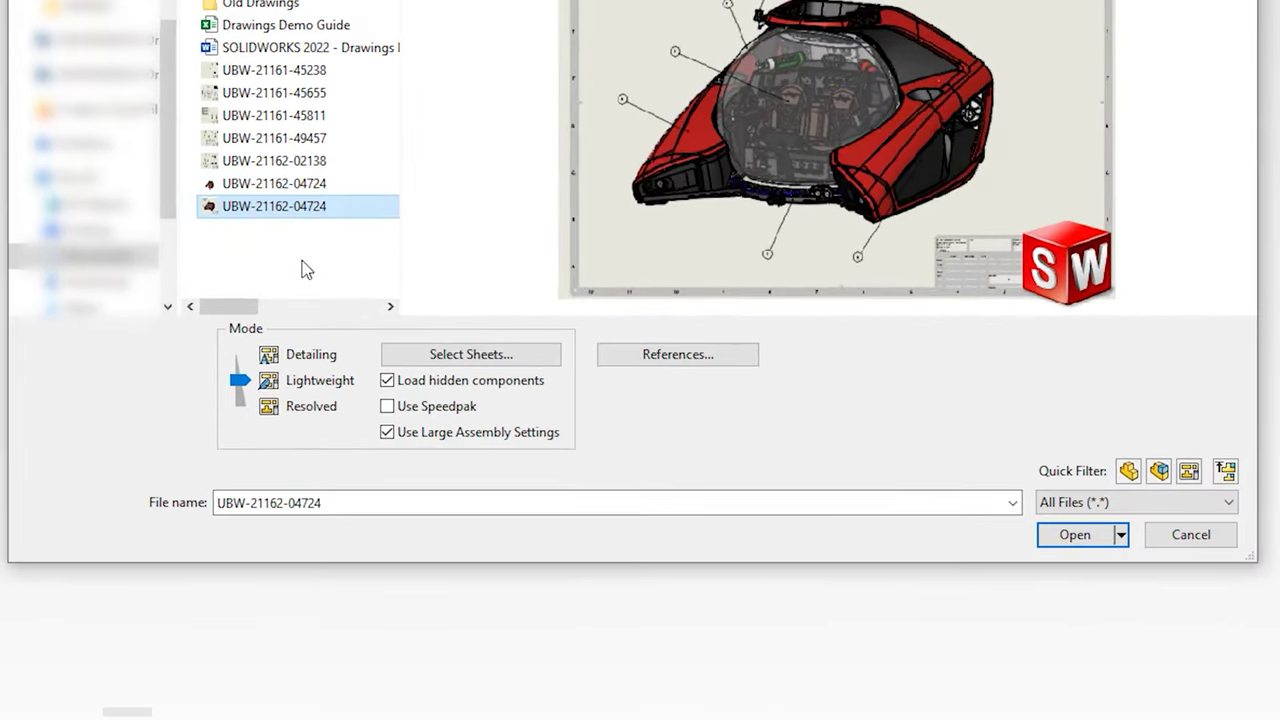
click(240, 356)
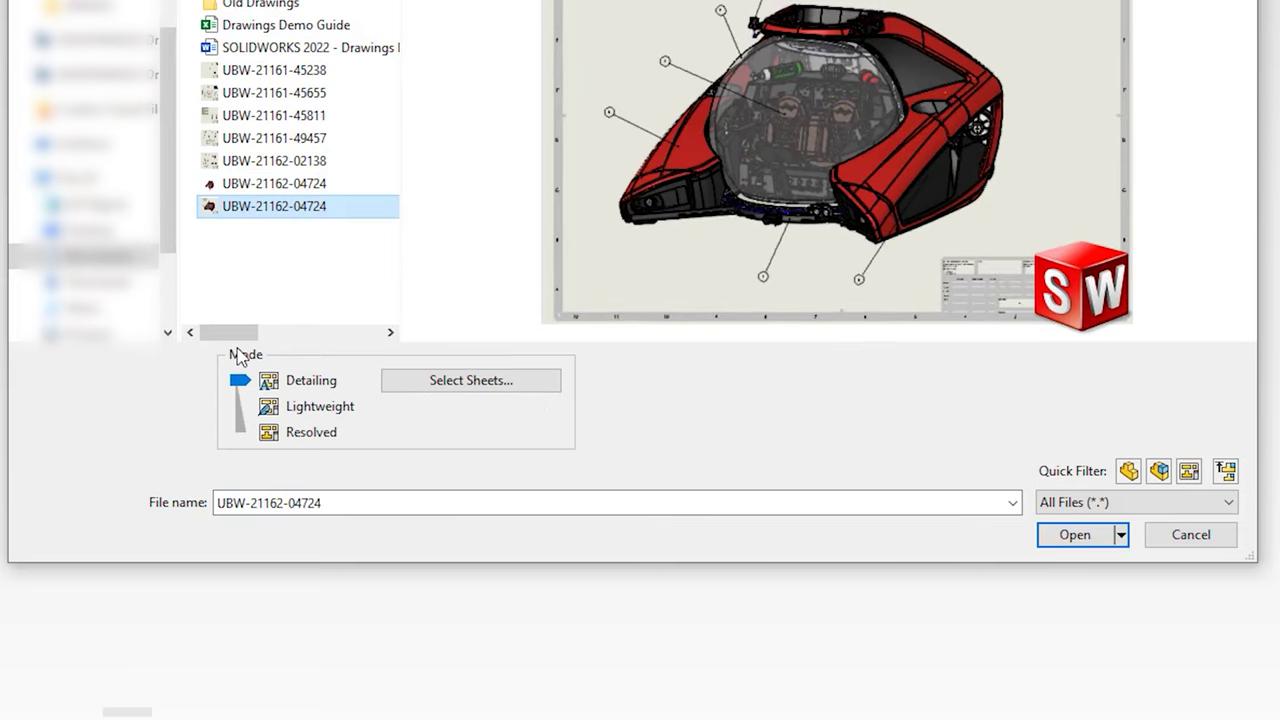
click(1075, 535)
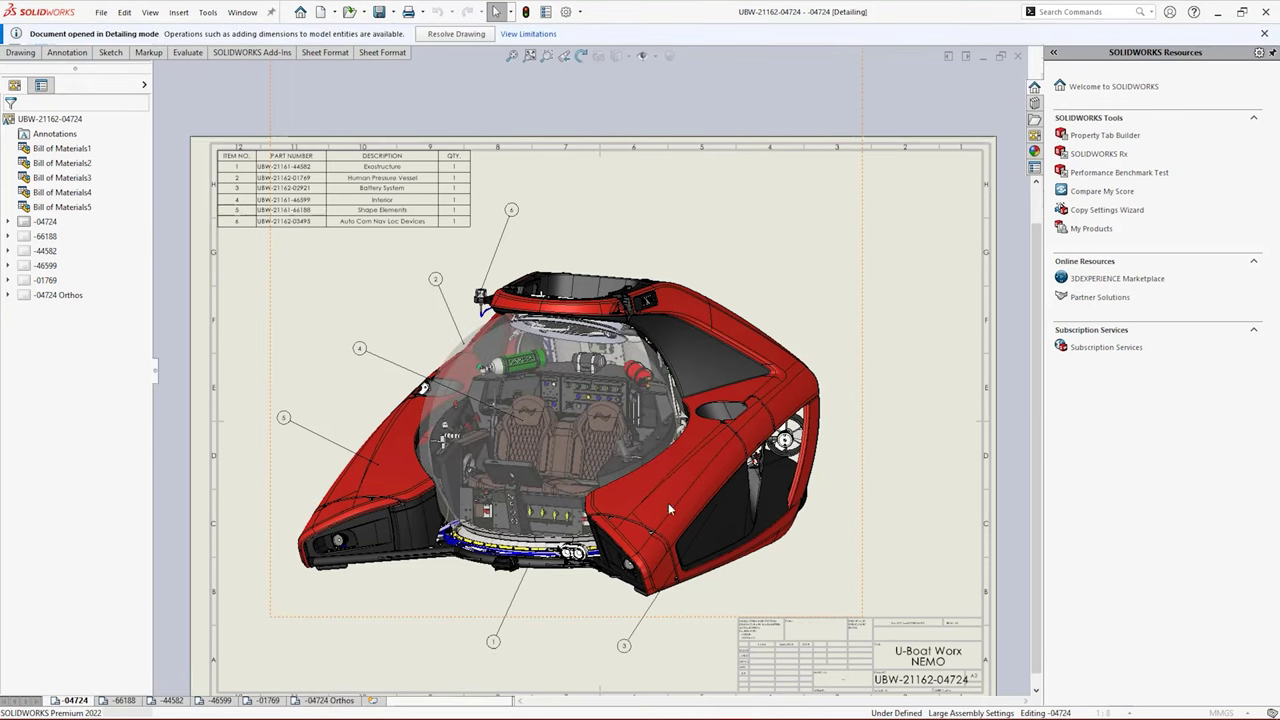
Adjust the ends of the magnetic lines that align the balloons below and to the upper left of the submarine view
mouse_move(695, 649)
mouse_down()
mouse_move(709, 629)
mouse_move(700, 659)
mouse_up()
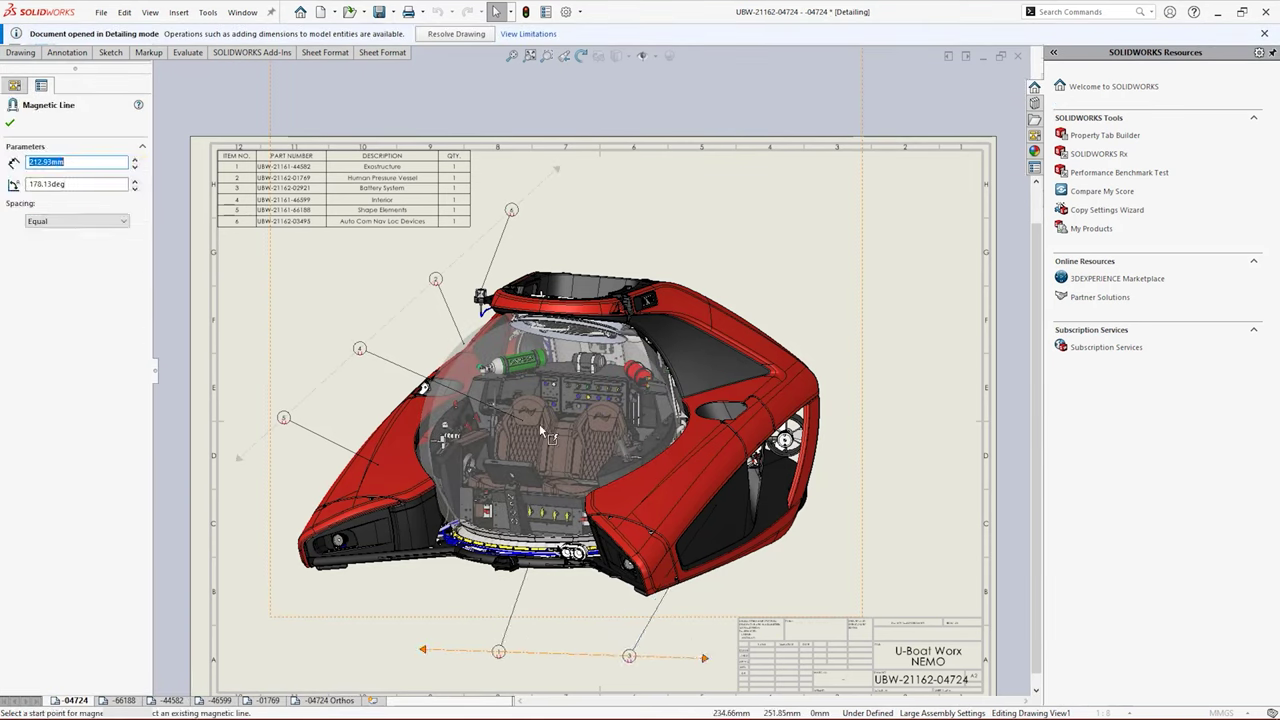
drag(557, 169, 574, 182)
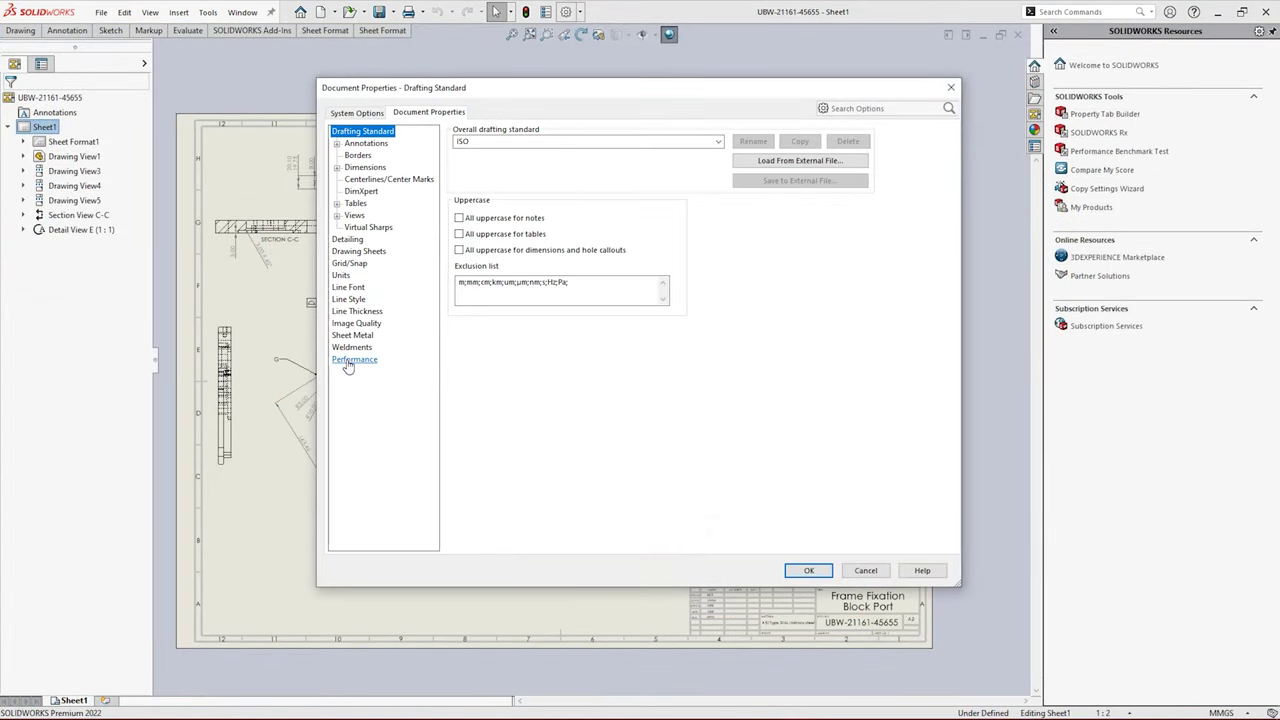
Include the standard views in the View Palette for Detailing mode in the drawing's document performance properties
click(350, 360)
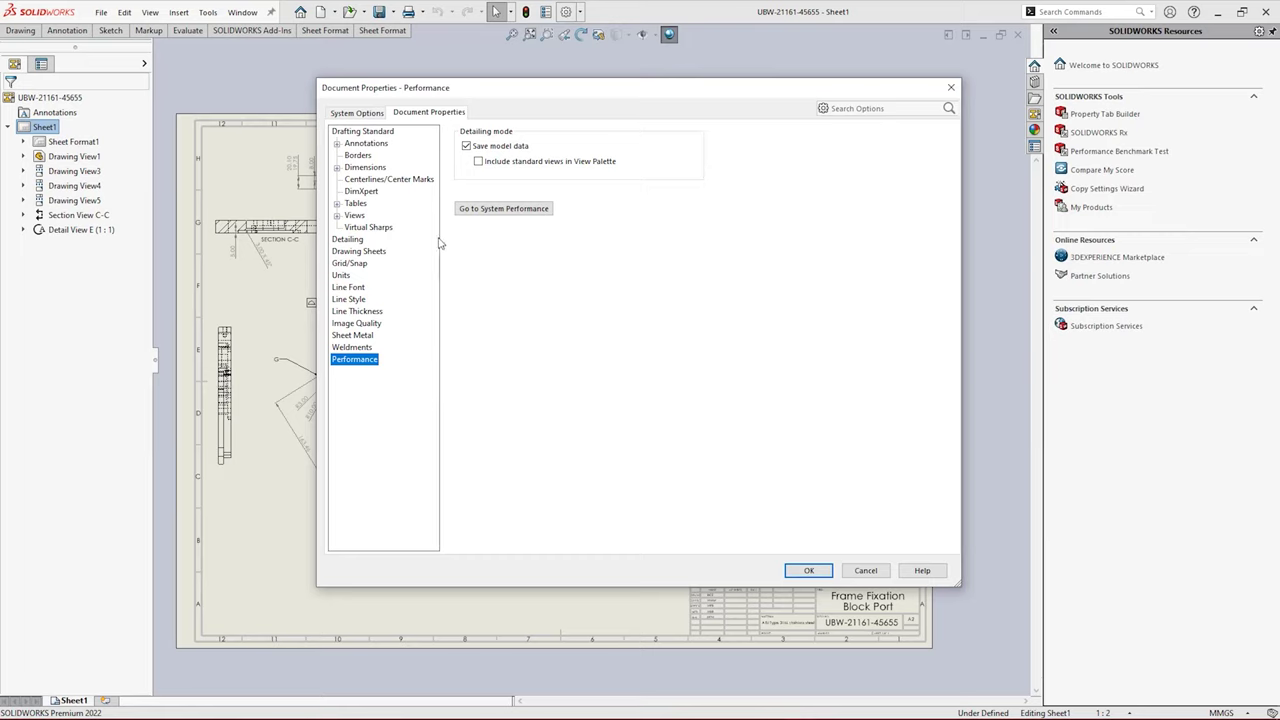
click(478, 163)
click(809, 571)
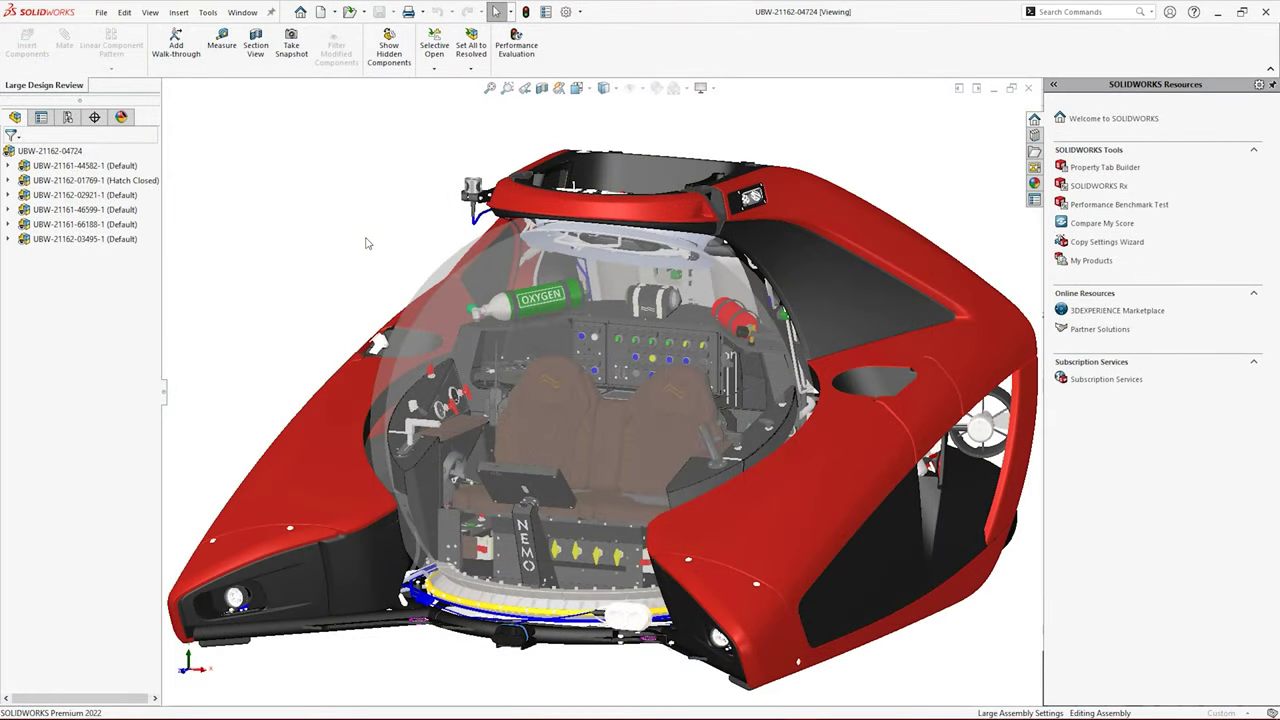
click(55, 151)
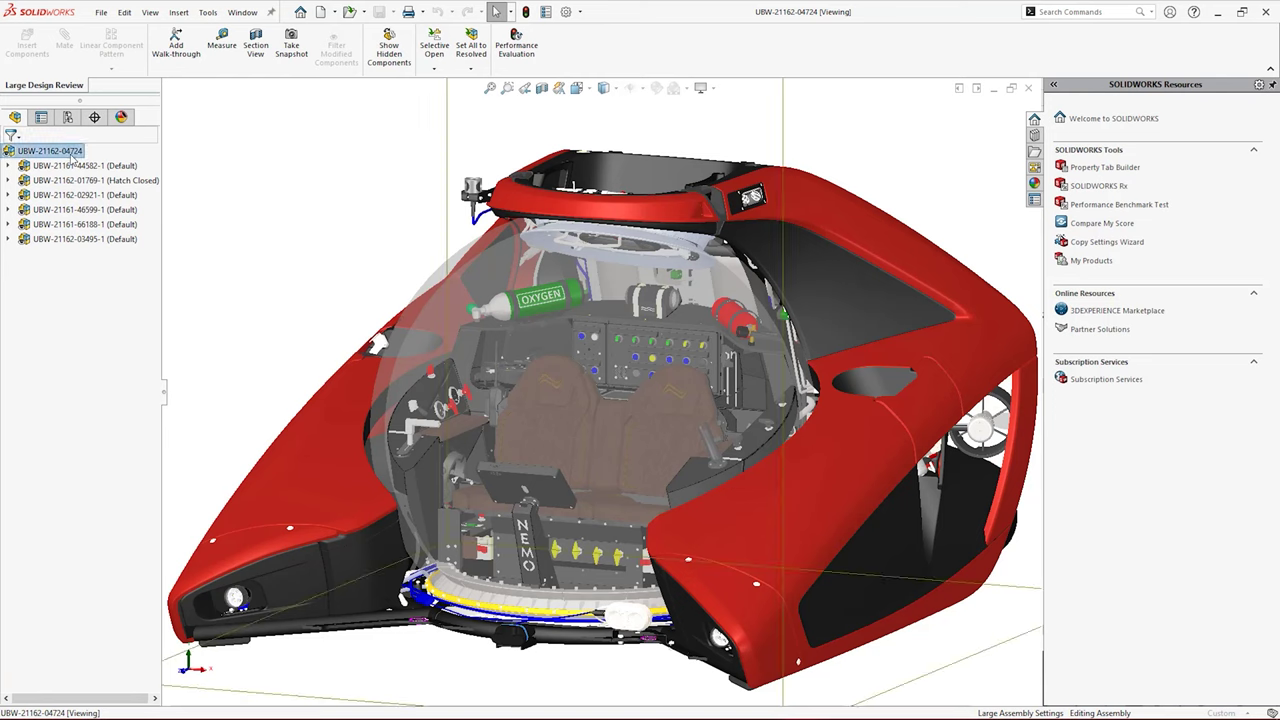
right_click(72, 156)
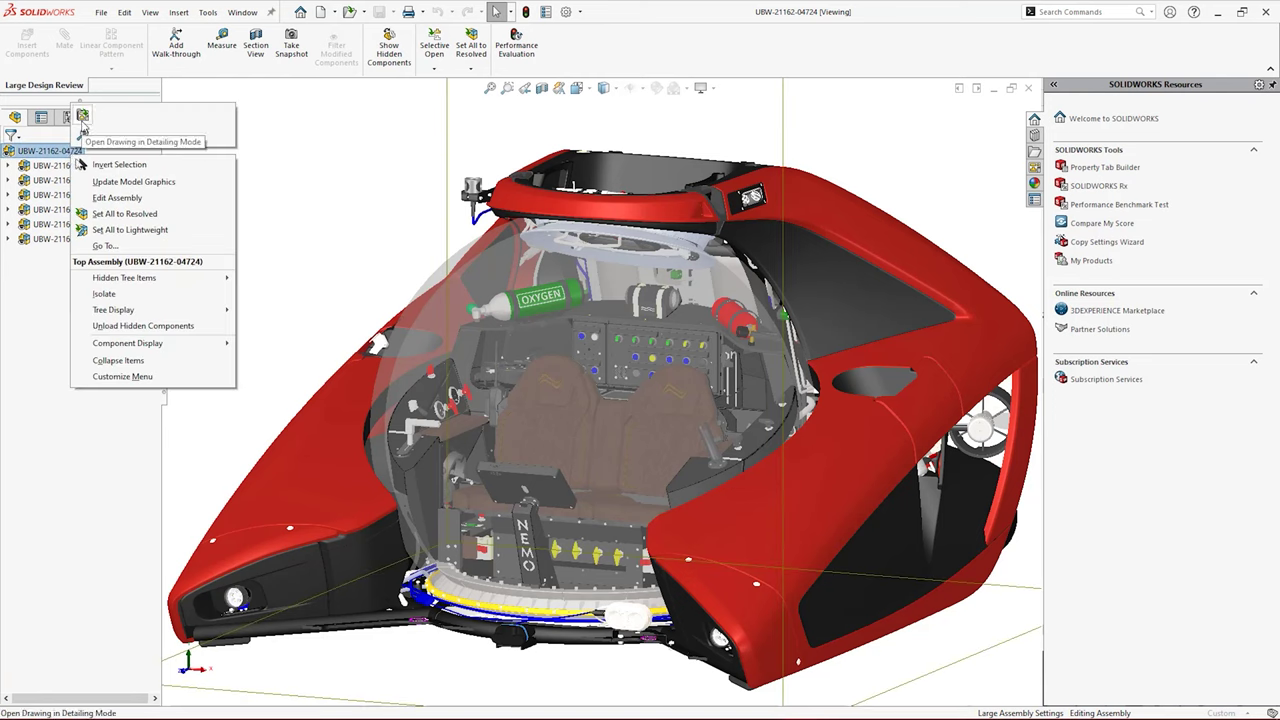
click(82, 121)
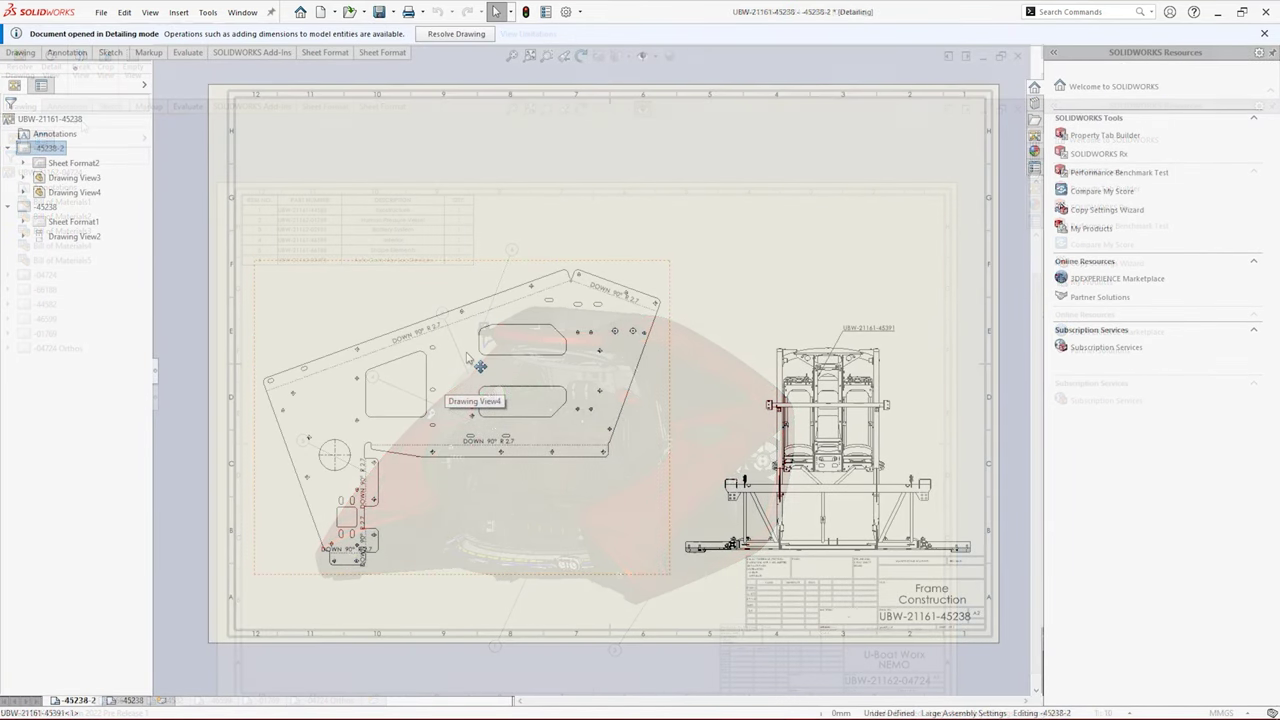
Move the flat pattern view to the sheet's upper right and insert a hole table for it, with the origin on the plate's lower edge
mouse_move(480, 366)
mouse_down()
mouse_move(766, 206)
mouse_move(778, 220)
mouse_up()
text(shol)
click(590, 346)
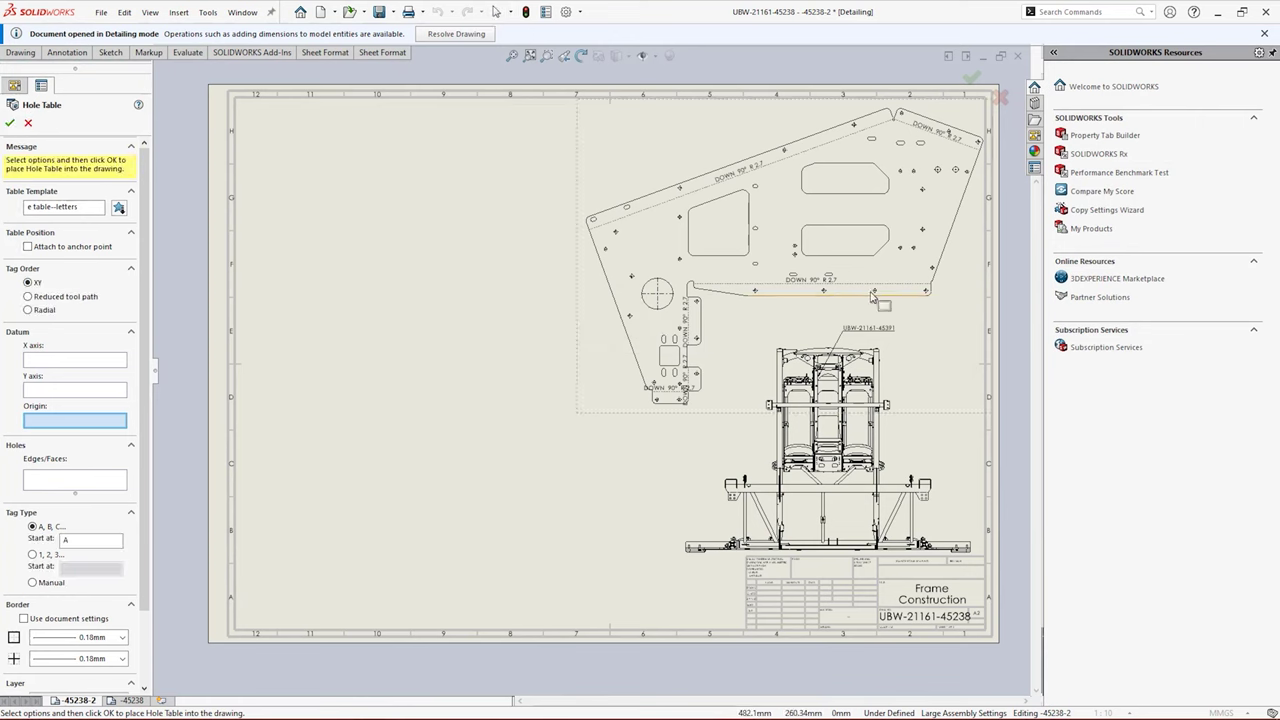
click(877, 296)
click(914, 277)
click(9, 123)
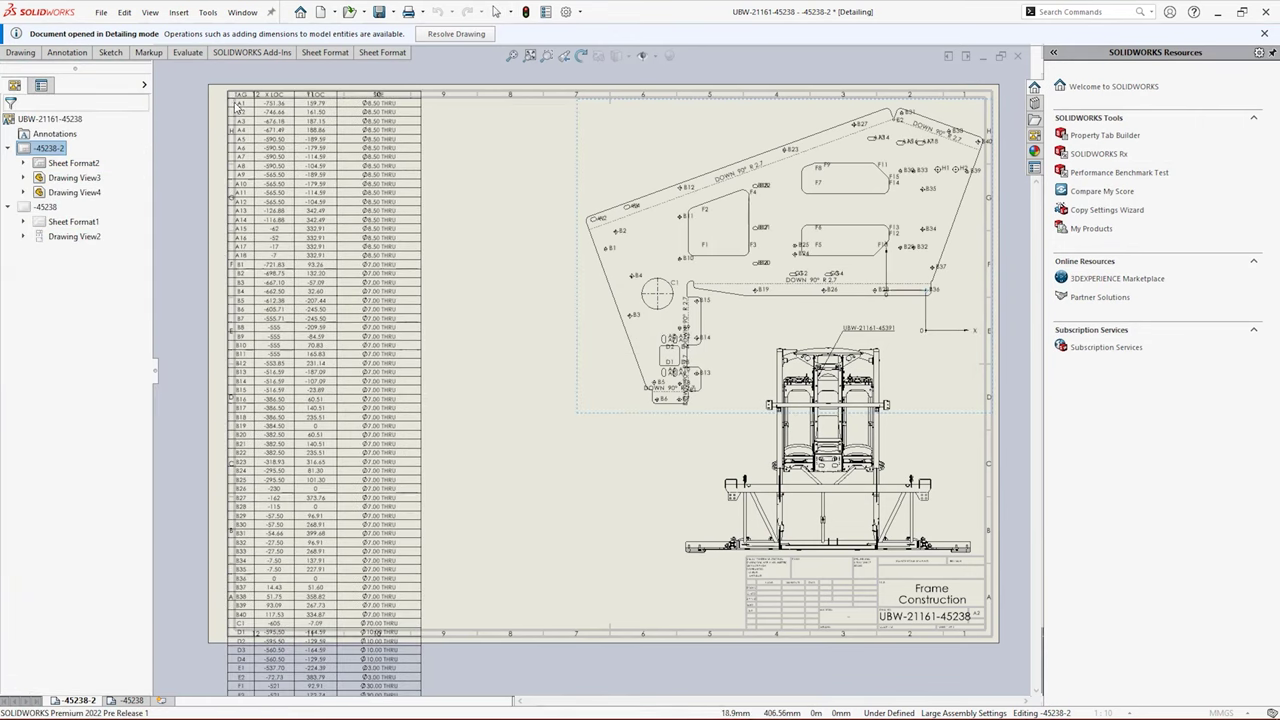
Split the long hole table and place the separated lower part beside the remaining rows
right_click(229, 619)
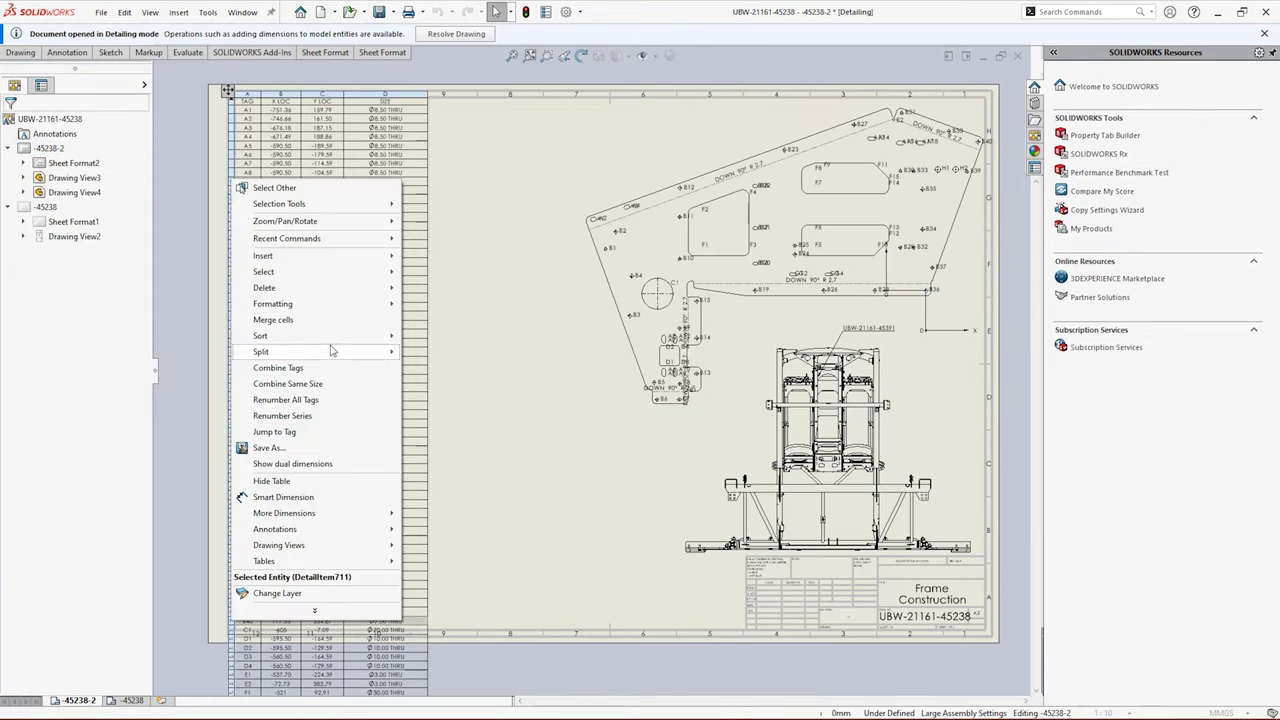
mouse_move(300, 338)
click(440, 386)
drag(228, 630, 432, 362)
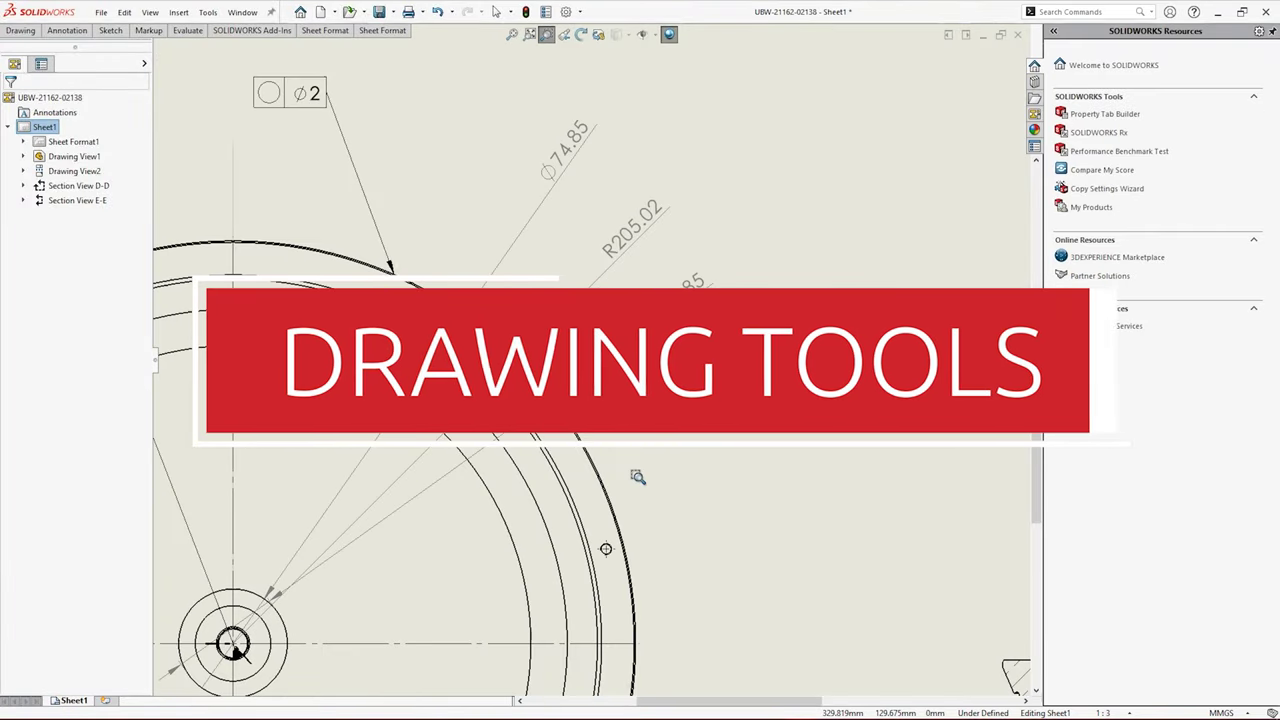
Display the R205.02 radial dimension as a diameter
click(563, 190)
click(620, 262)
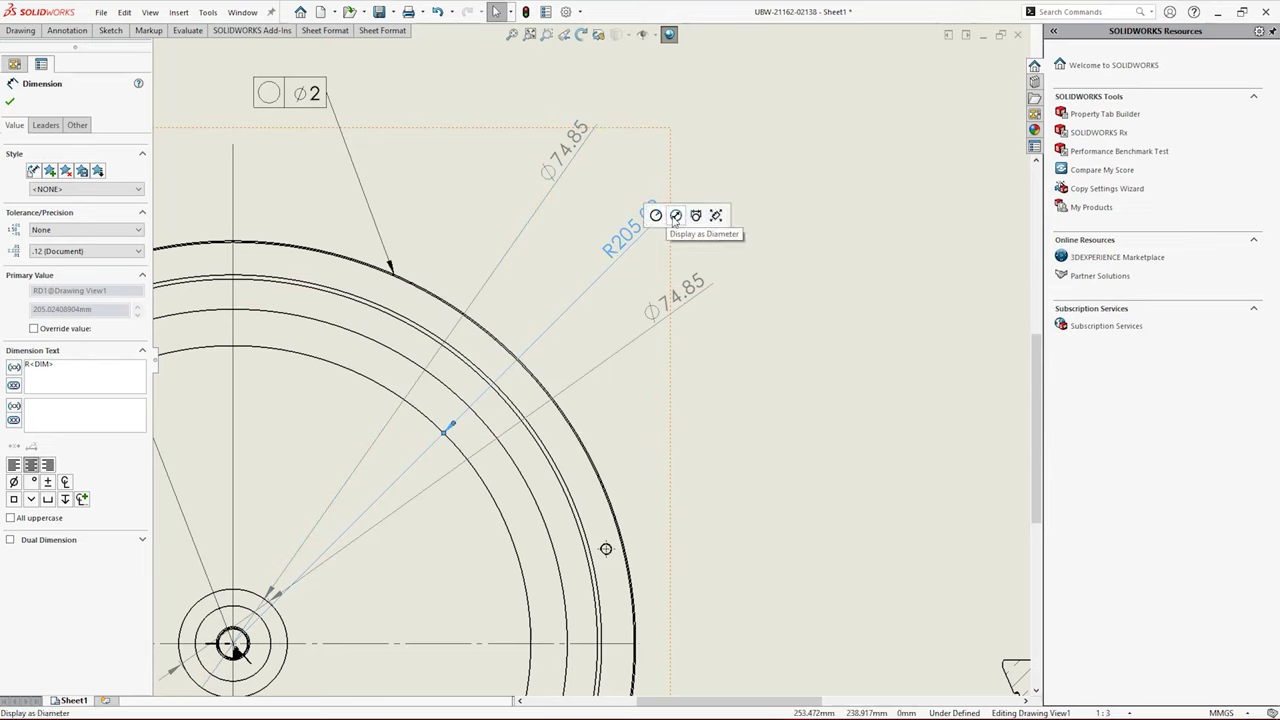
click(729, 226)
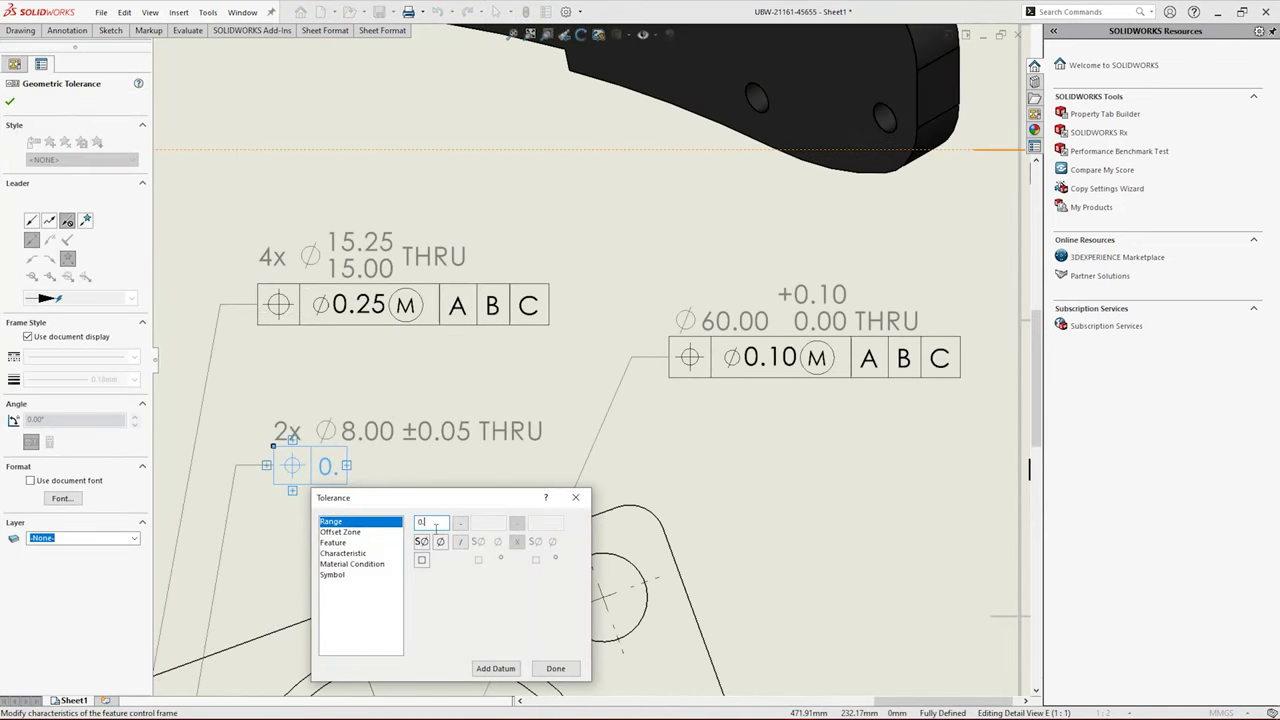
Complete the position tolerance under the 2x Ø8.00 hole callout with Ø0.25, material condition M and datums A, B and C
click(352, 564)
click(422, 523)
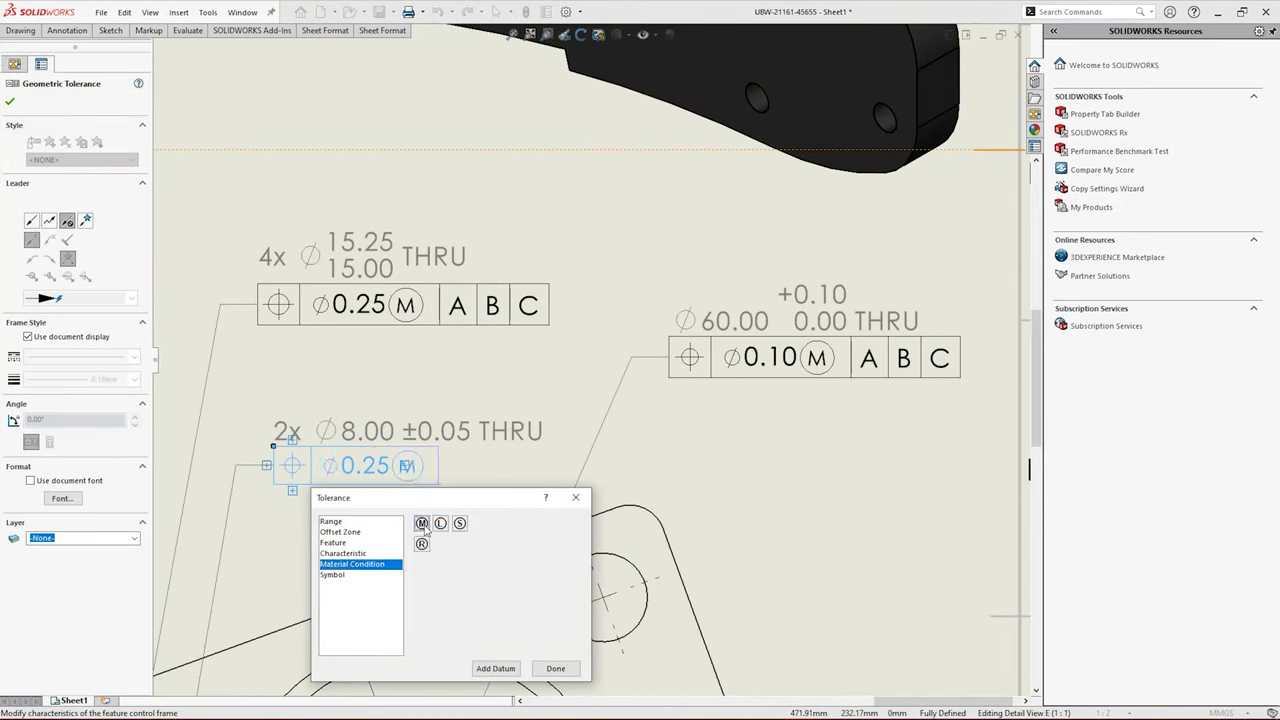
click(512, 667)
click(549, 652)
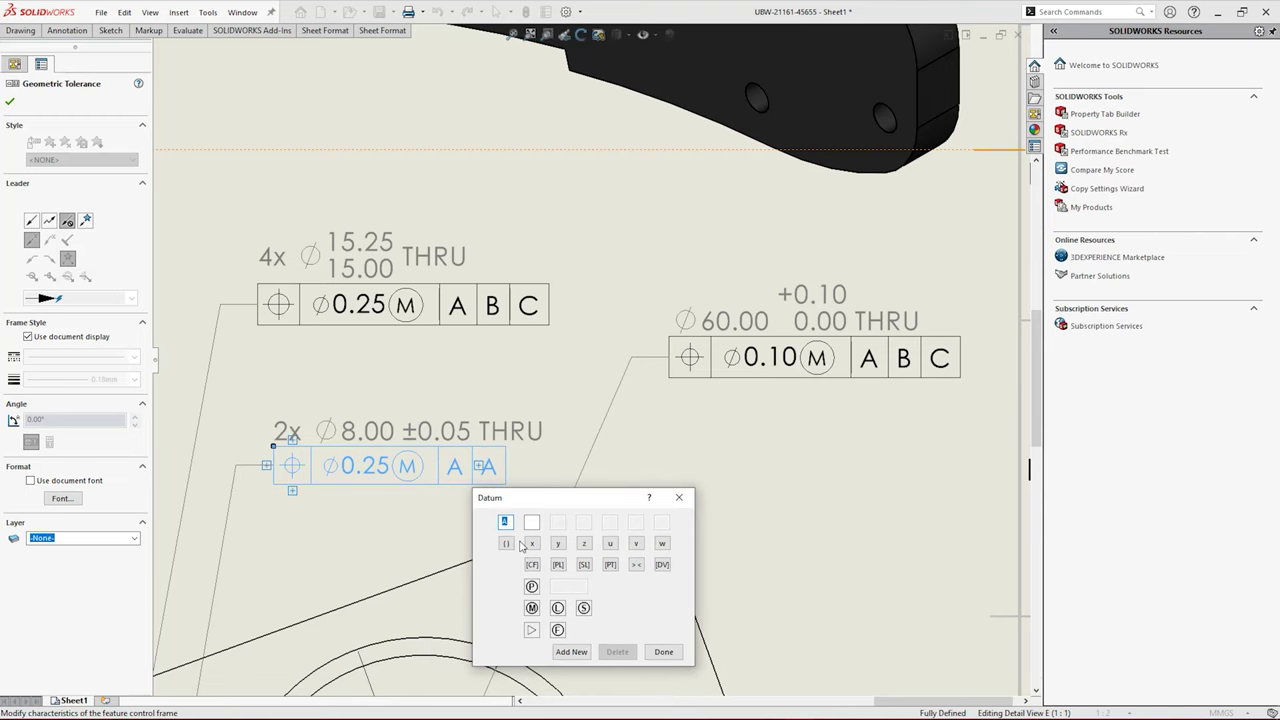
click(572, 651)
click(690, 652)
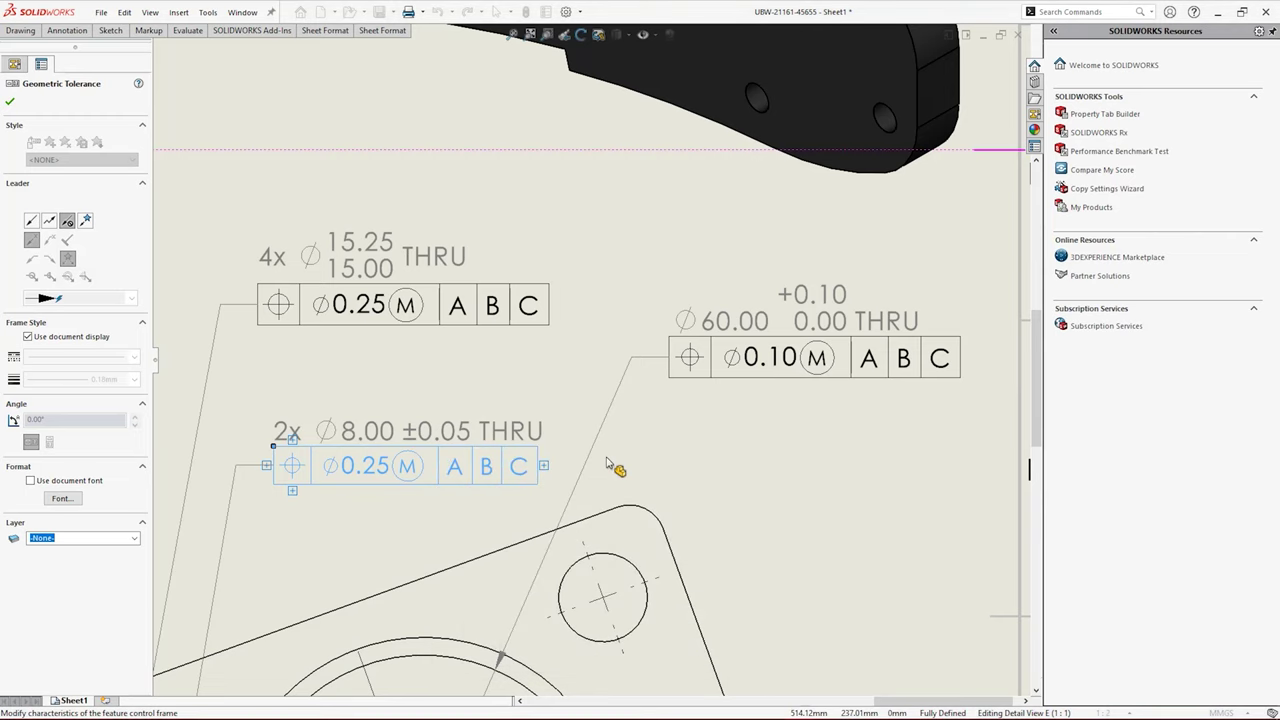
key(Escape)
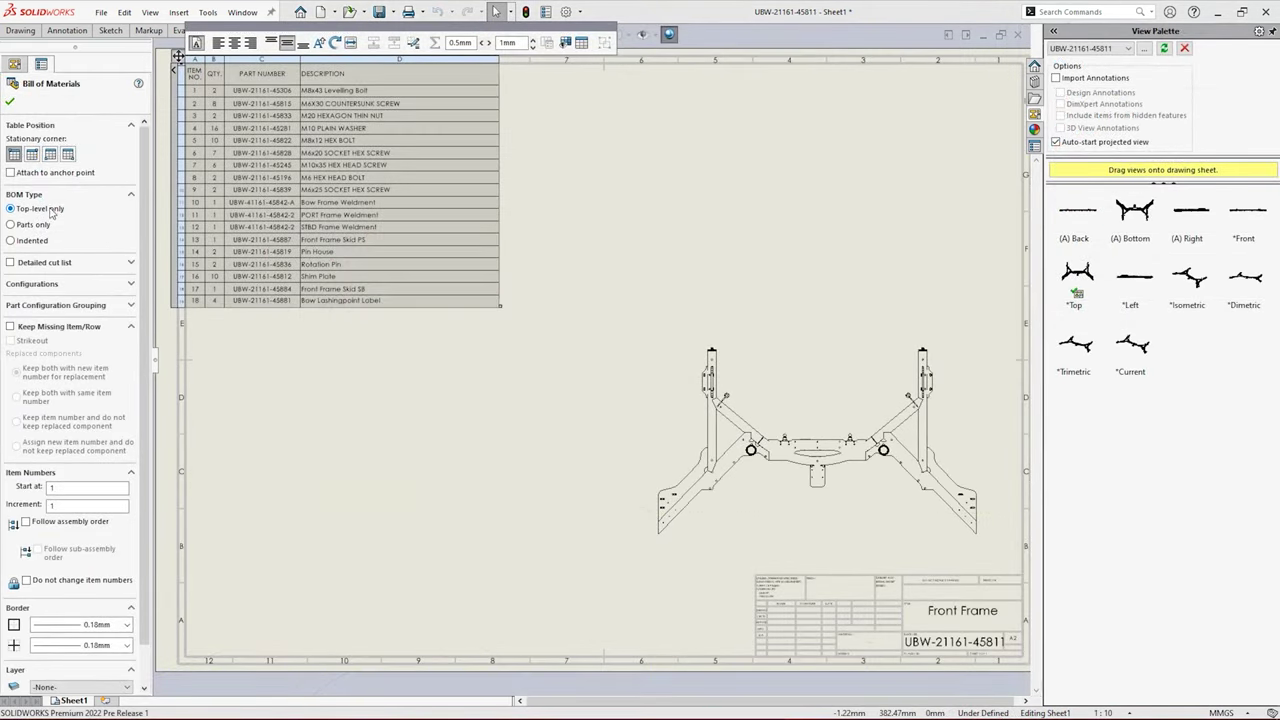
Apply the detailed cut list to the bill of materials with the Top-level only, Parts only and Indented types in turn
click(18, 262)
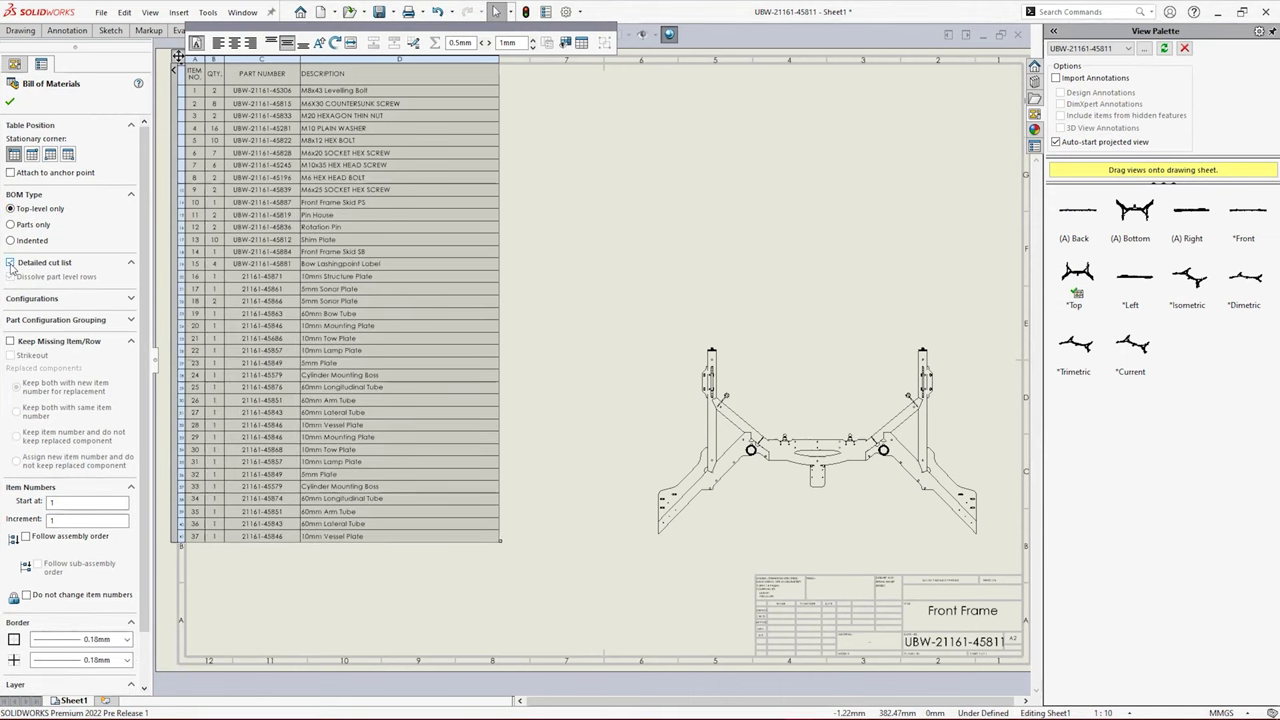
click(44, 227)
click(42, 265)
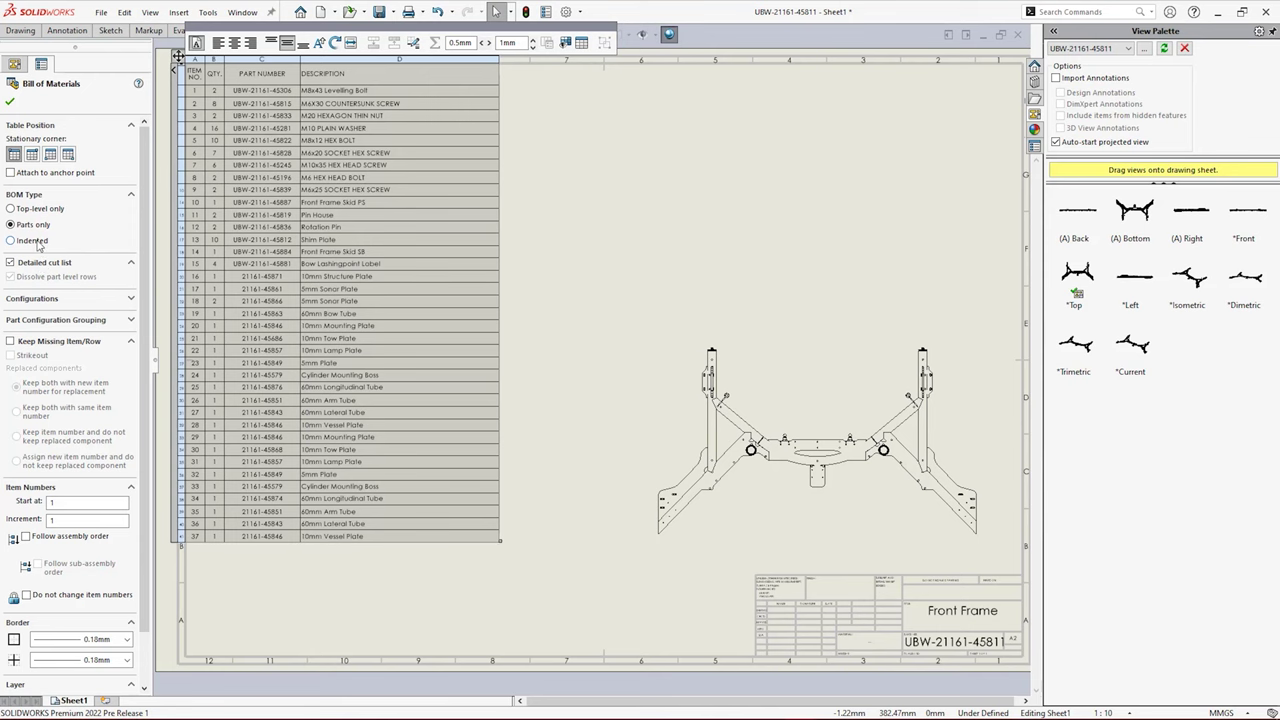
click(35, 241)
click(37, 281)
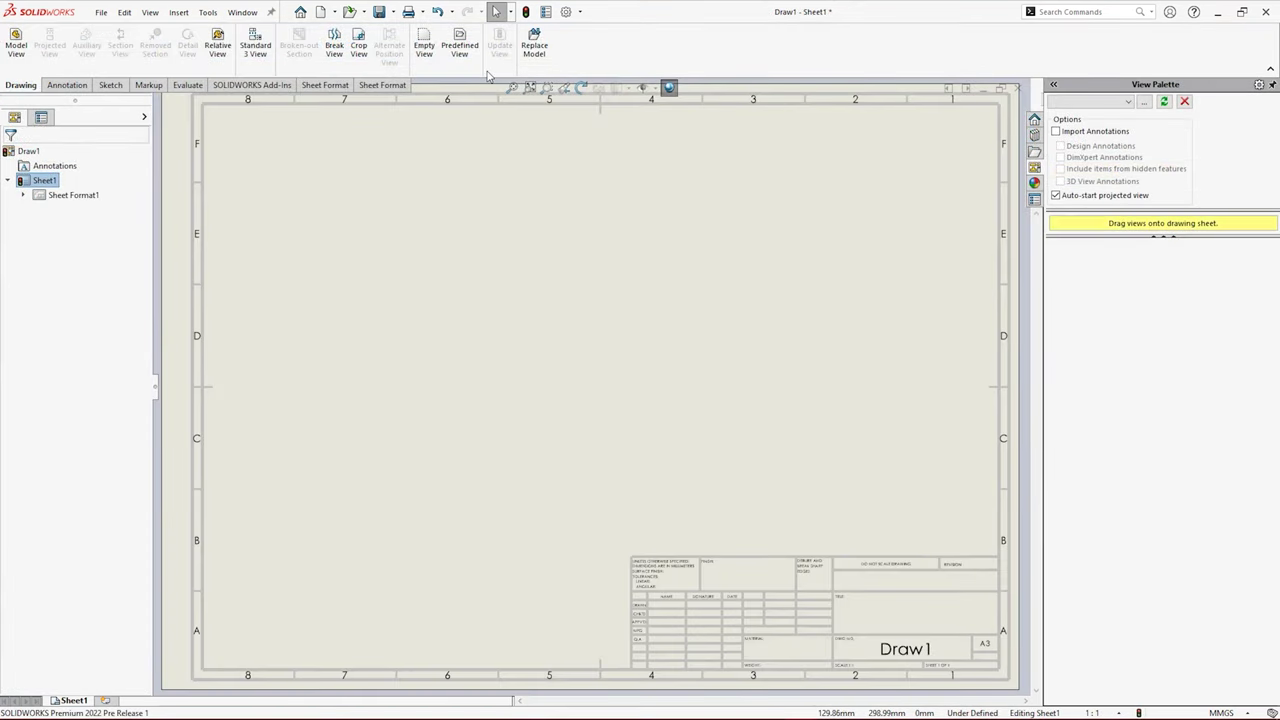
Place a predefined view in the middle of the blank A3 sheet and set its orientation to Flat pattern
click(470, 47)
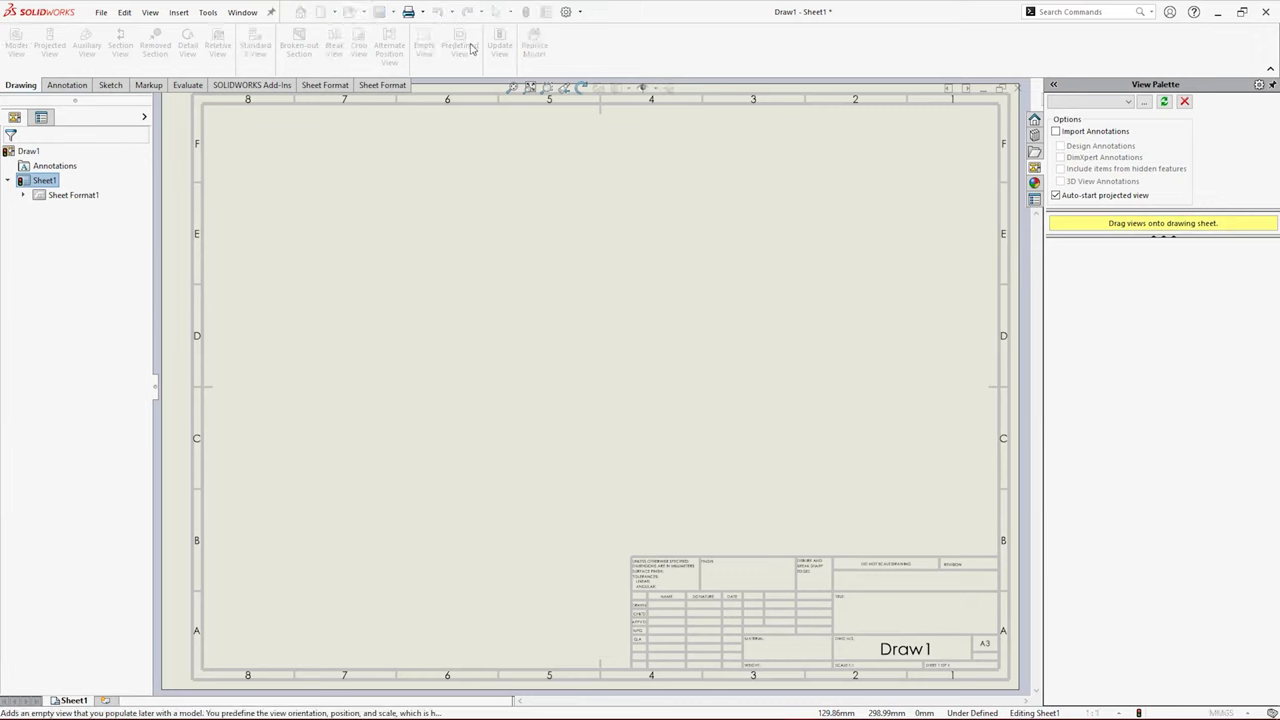
click(585, 388)
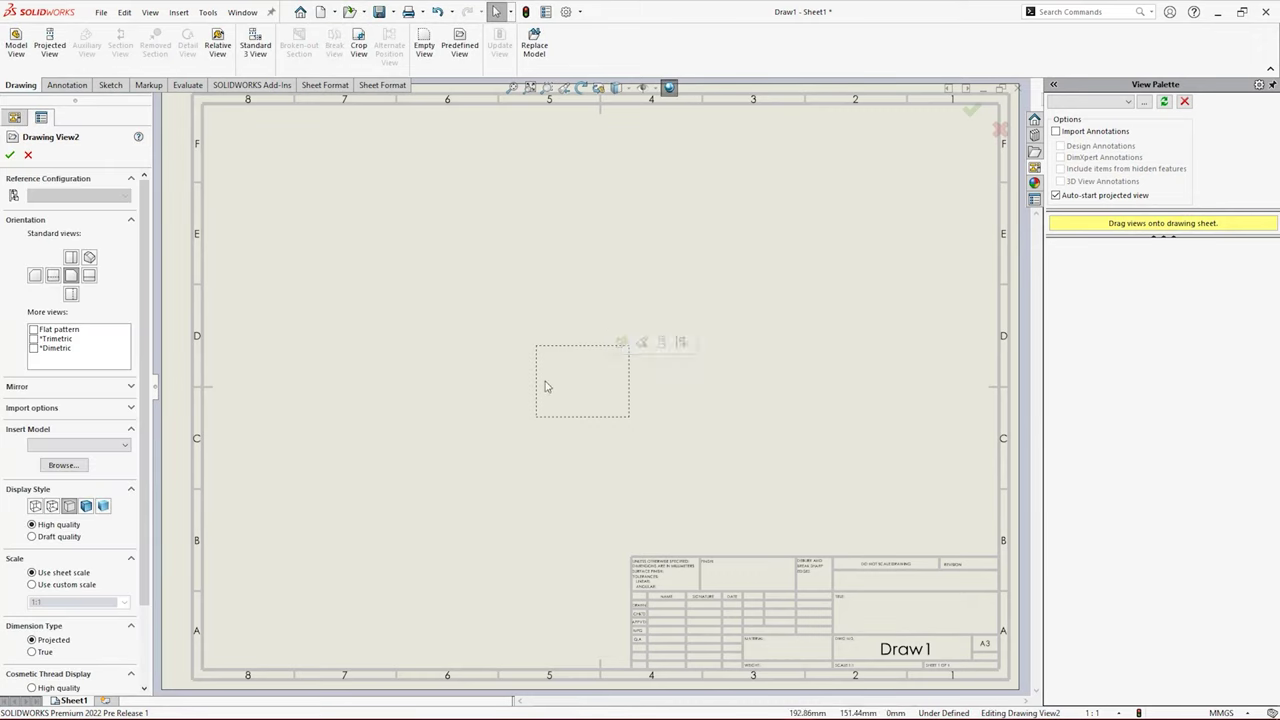
click(33, 330)
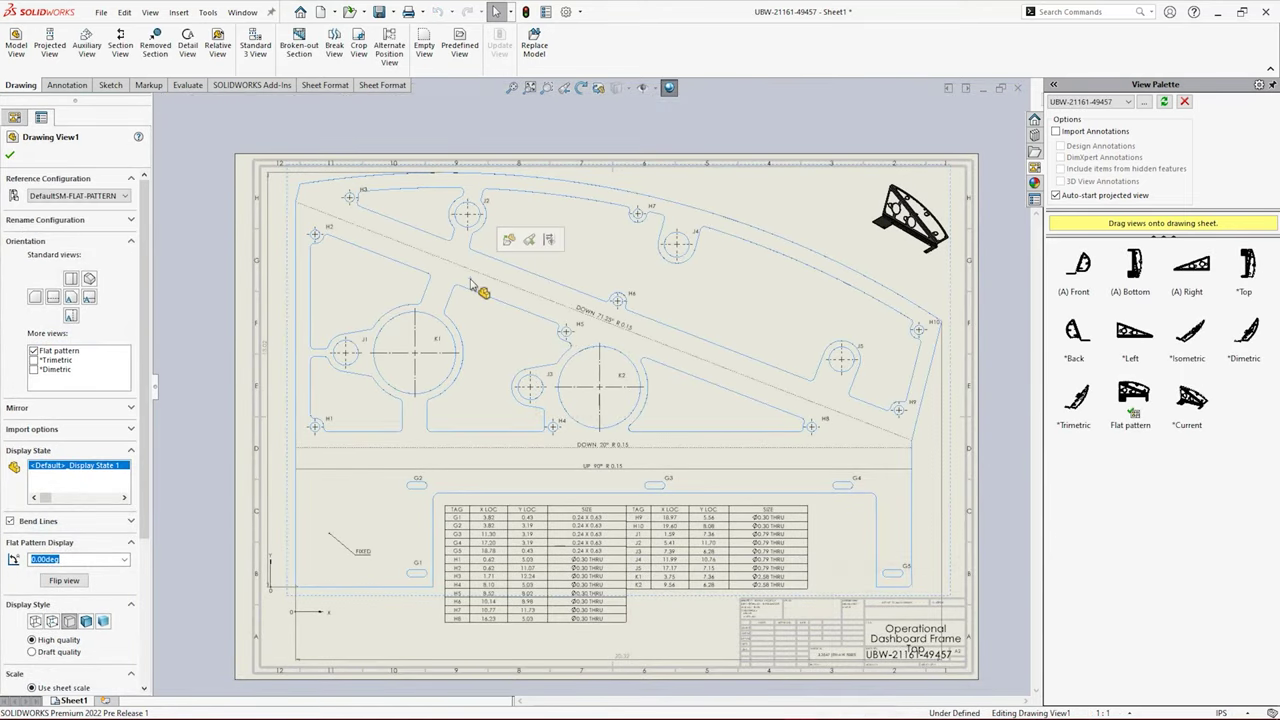
click(486, 277)
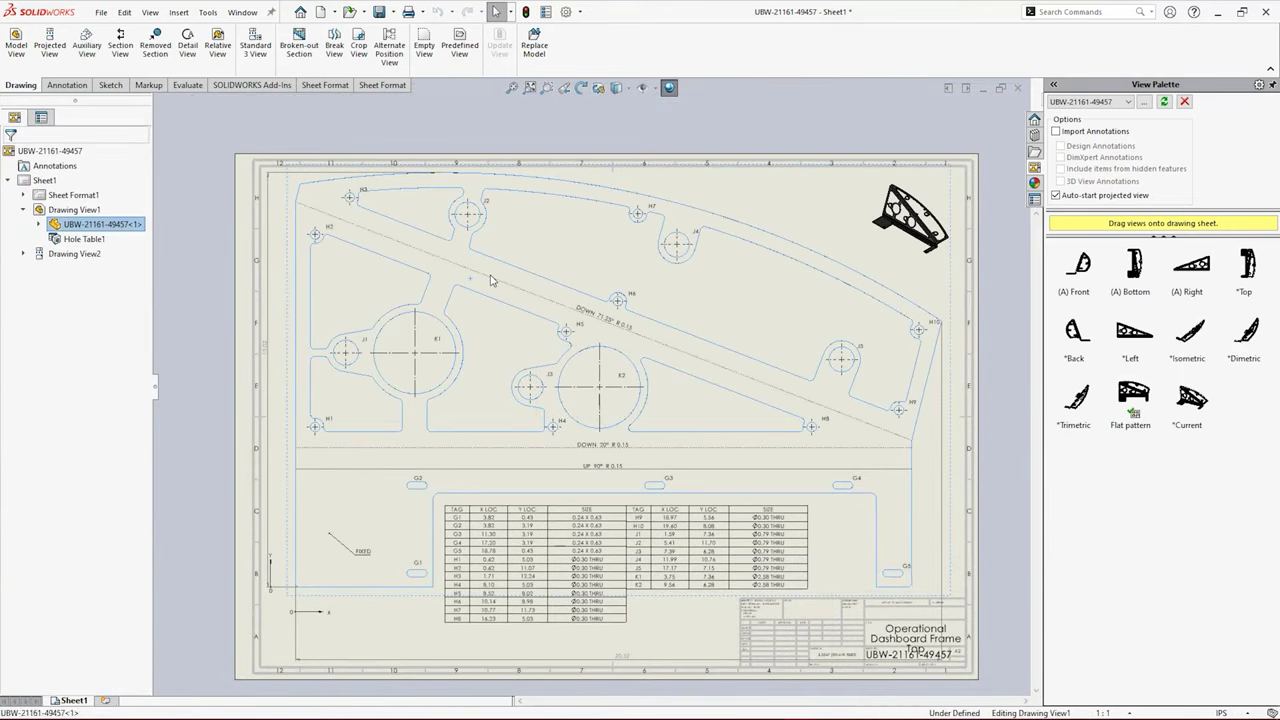
click(491, 307)
click(652, 88)
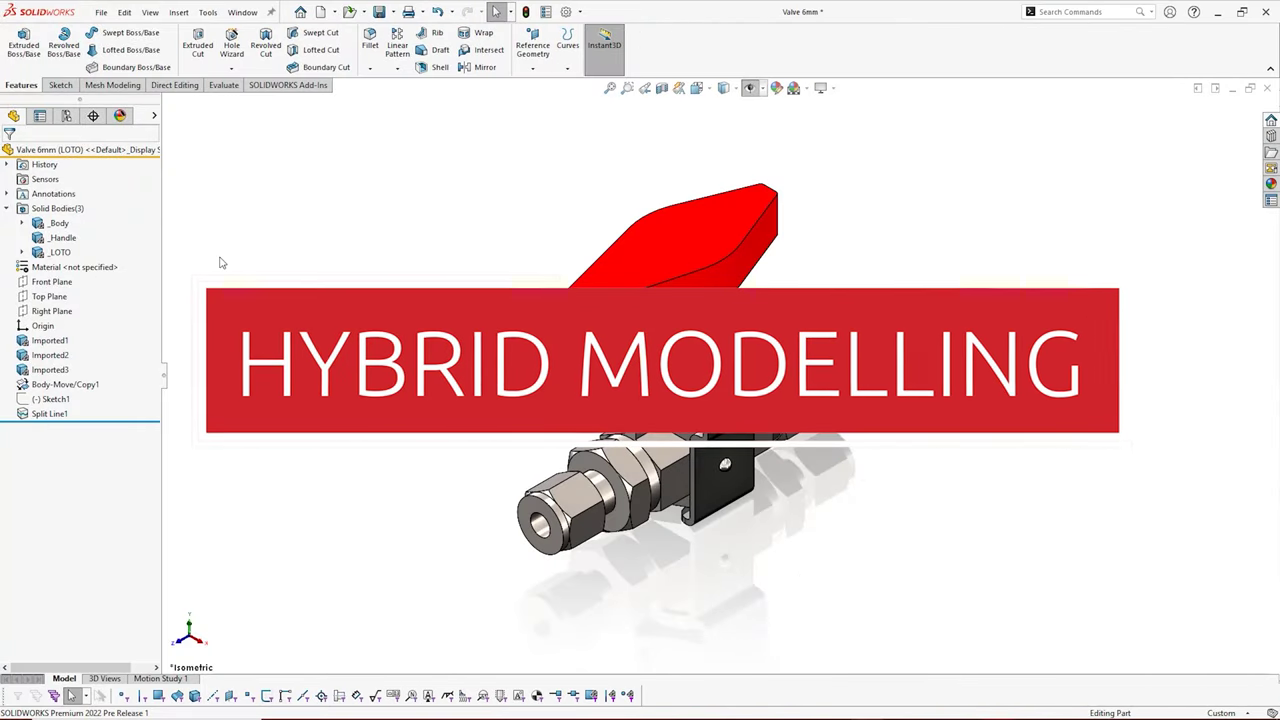
Chamfer the top outer edge of the red valve handle by 2 mm at 45 degrees
click(370, 68)
click(367, 102)
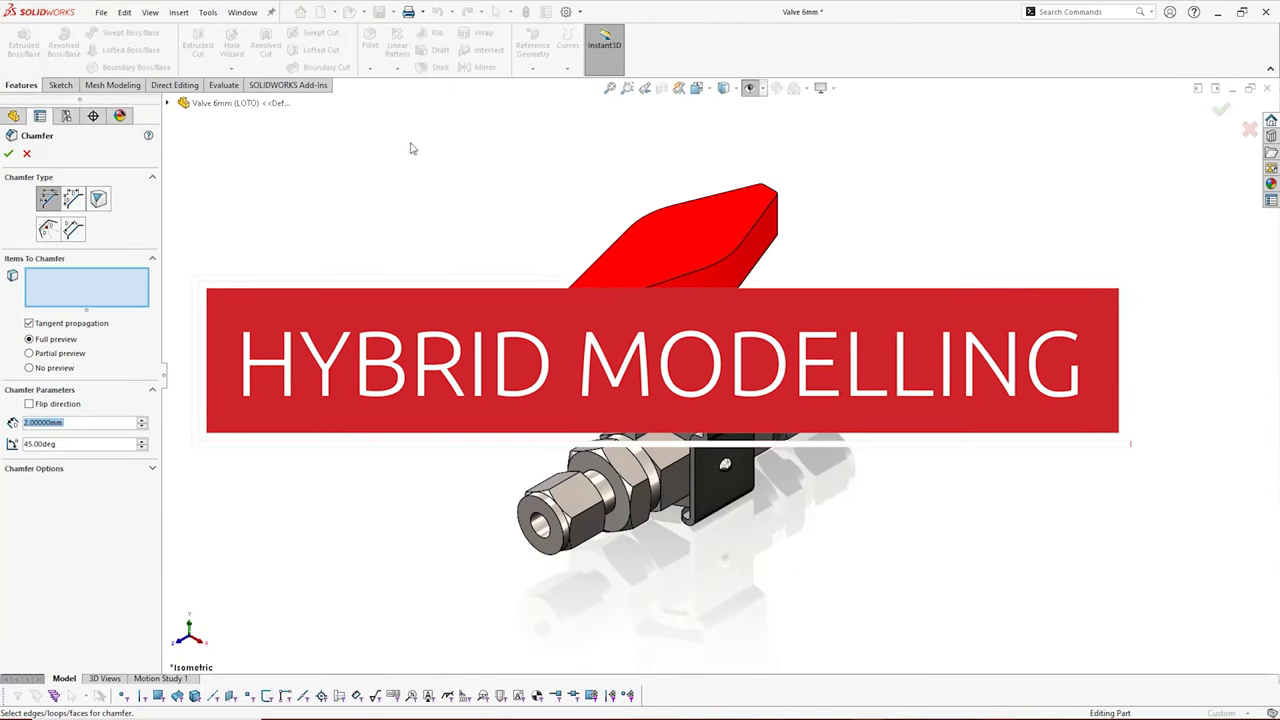
click(583, 312)
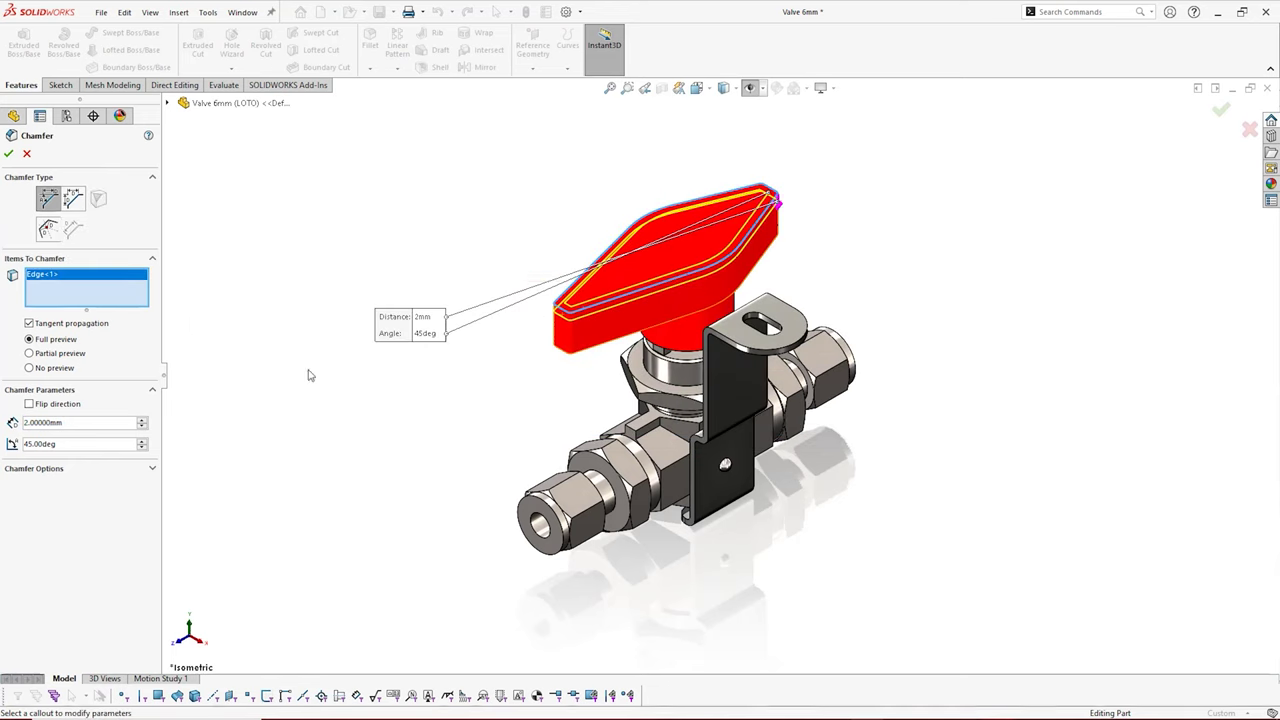
click(9, 154)
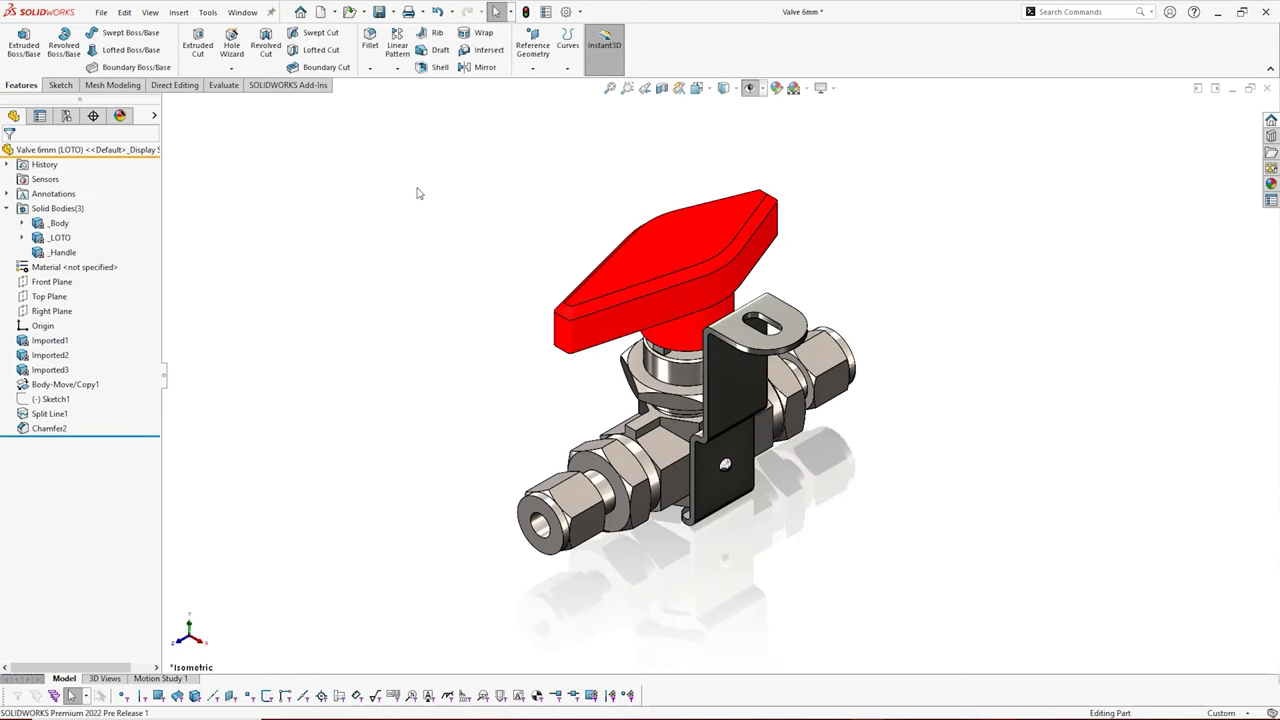
Extrude the existing logo sketch on top of the valve handle as a boss
click(48, 399)
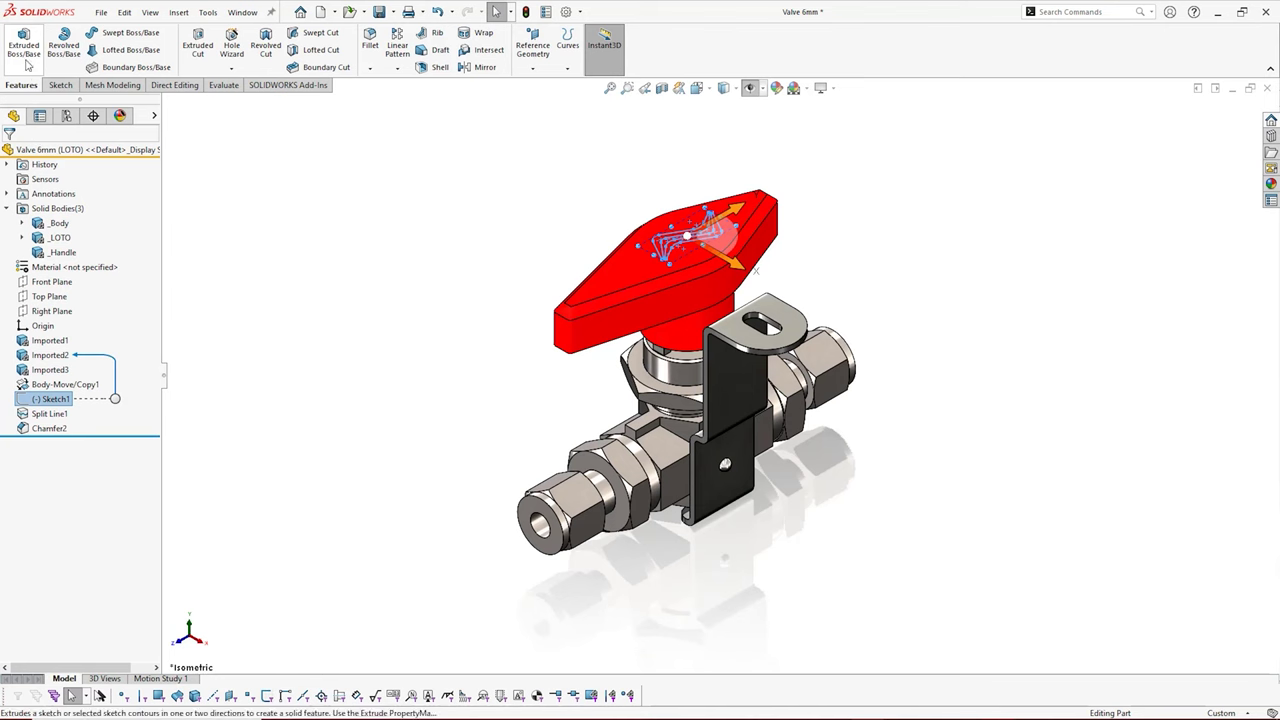
click(25, 55)
click(10, 154)
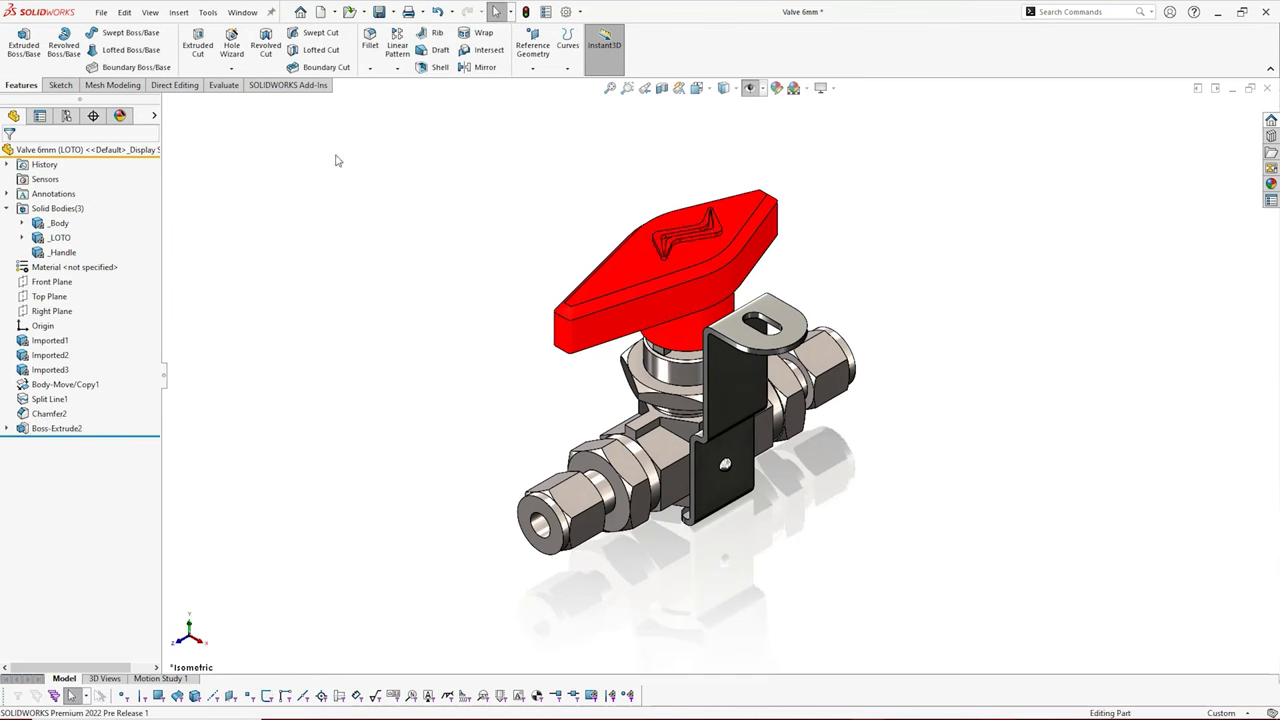
Create a reference plane from the flat top face of the red valve handle
click(532, 50)
click(527, 86)
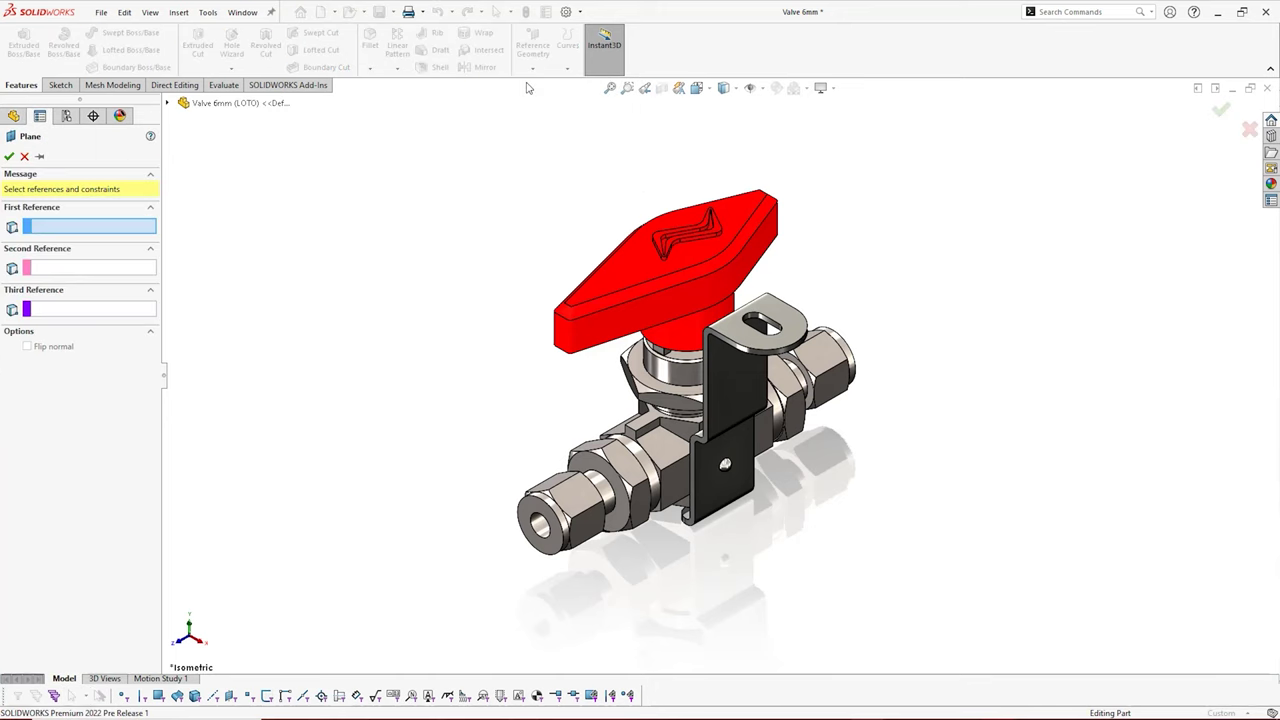
click(584, 276)
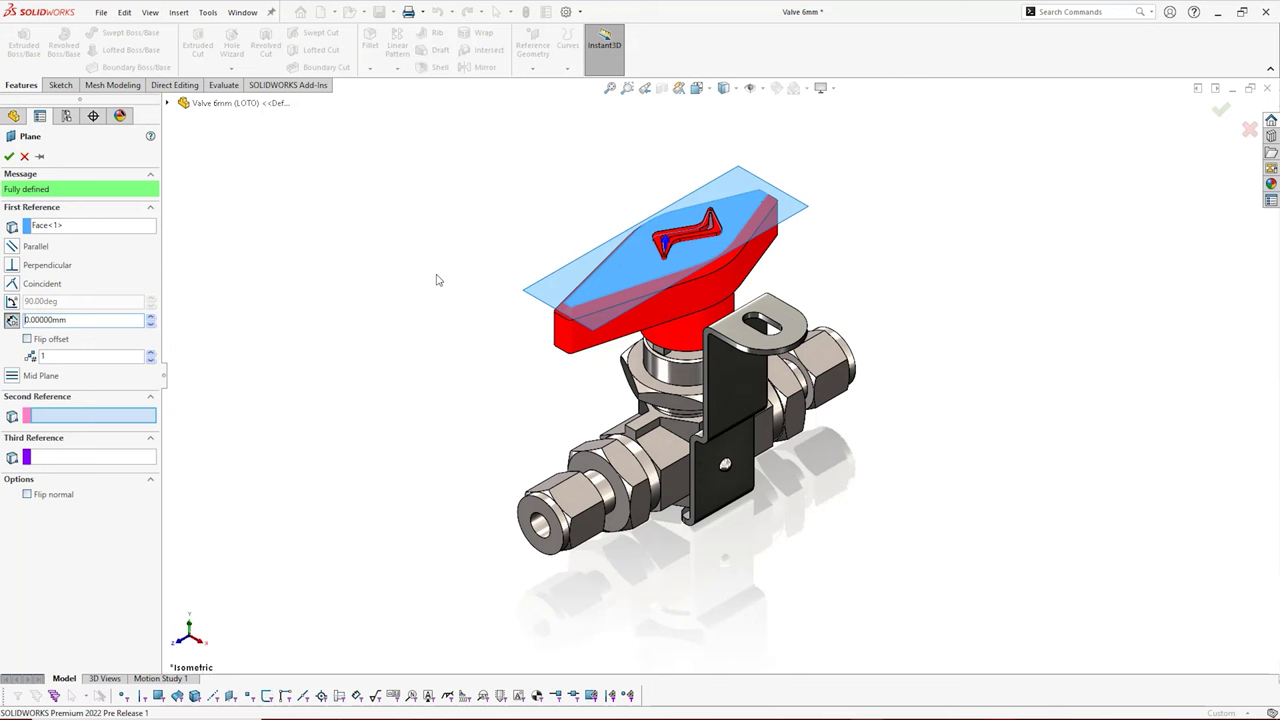
key(Return)
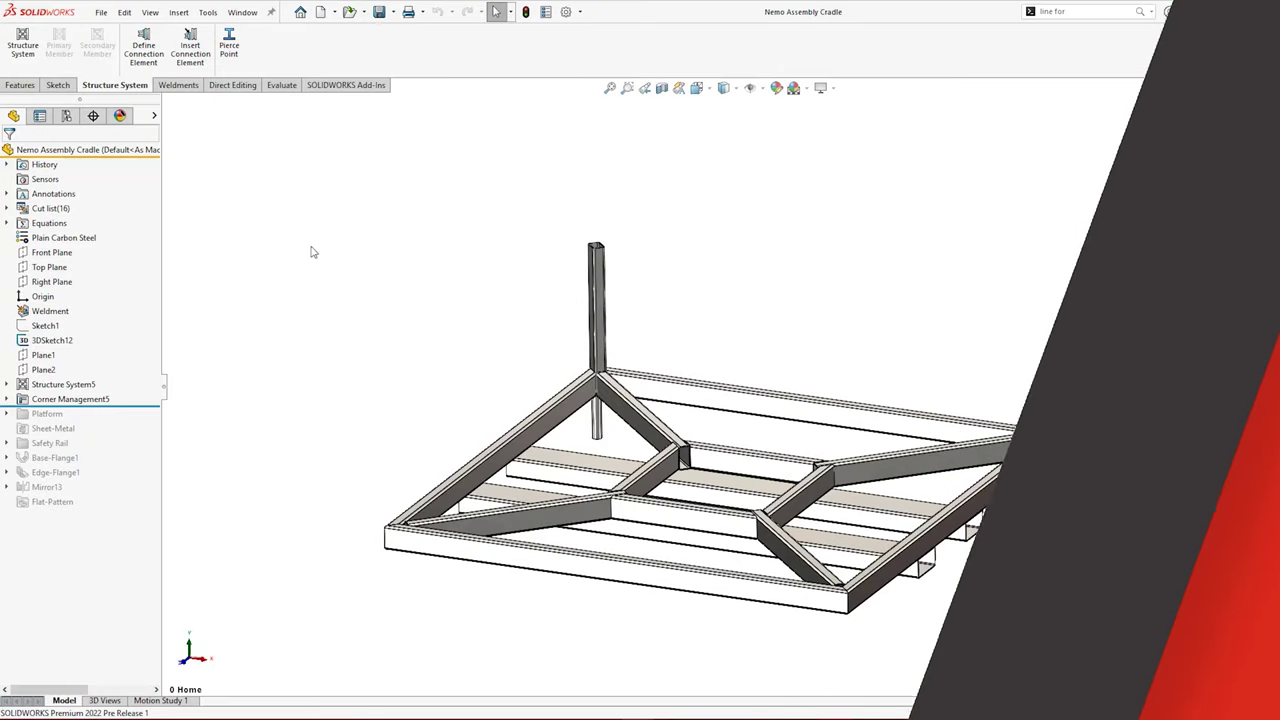
Place a 100 mm Base Plate connection element on the lower end of the leg beneath the frame's rear corner
click(190, 55)
click(71, 177)
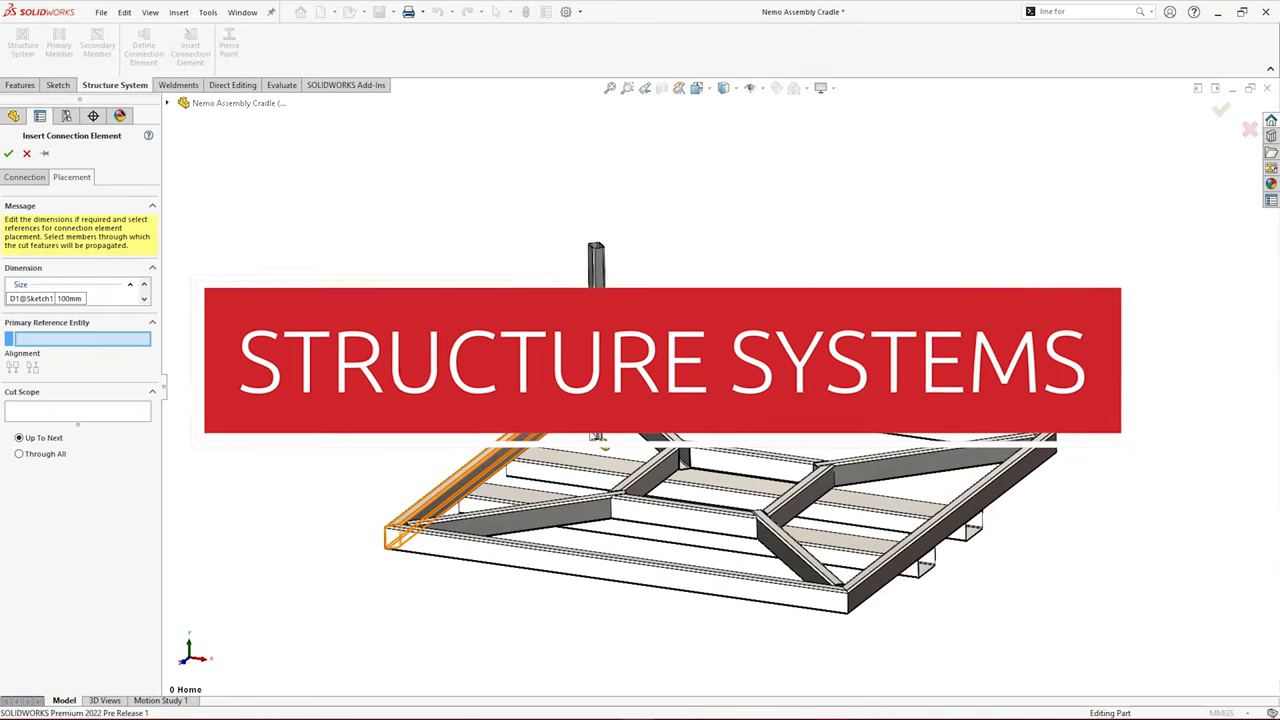
click(595, 437)
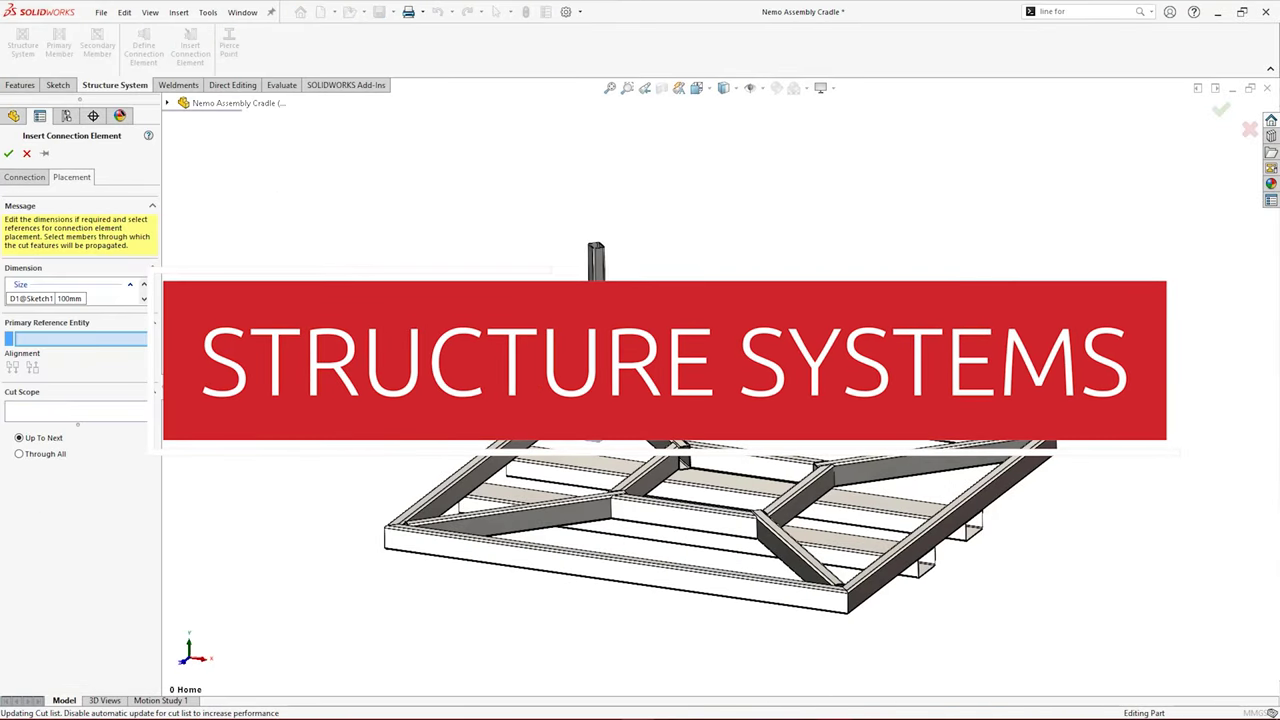
click(9, 153)
Insert a Sample Base Plate connection element of size Plate 100 on the upper end of the vertical post
click(195, 55)
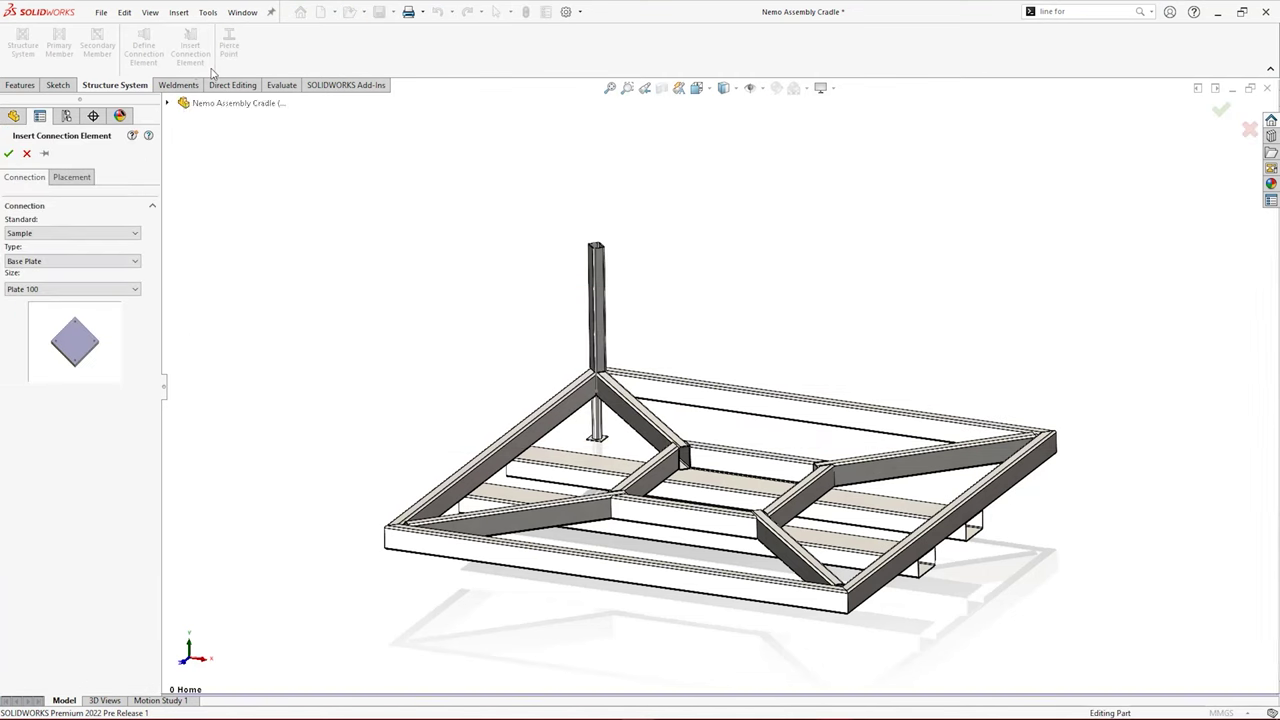
click(80, 177)
click(590, 262)
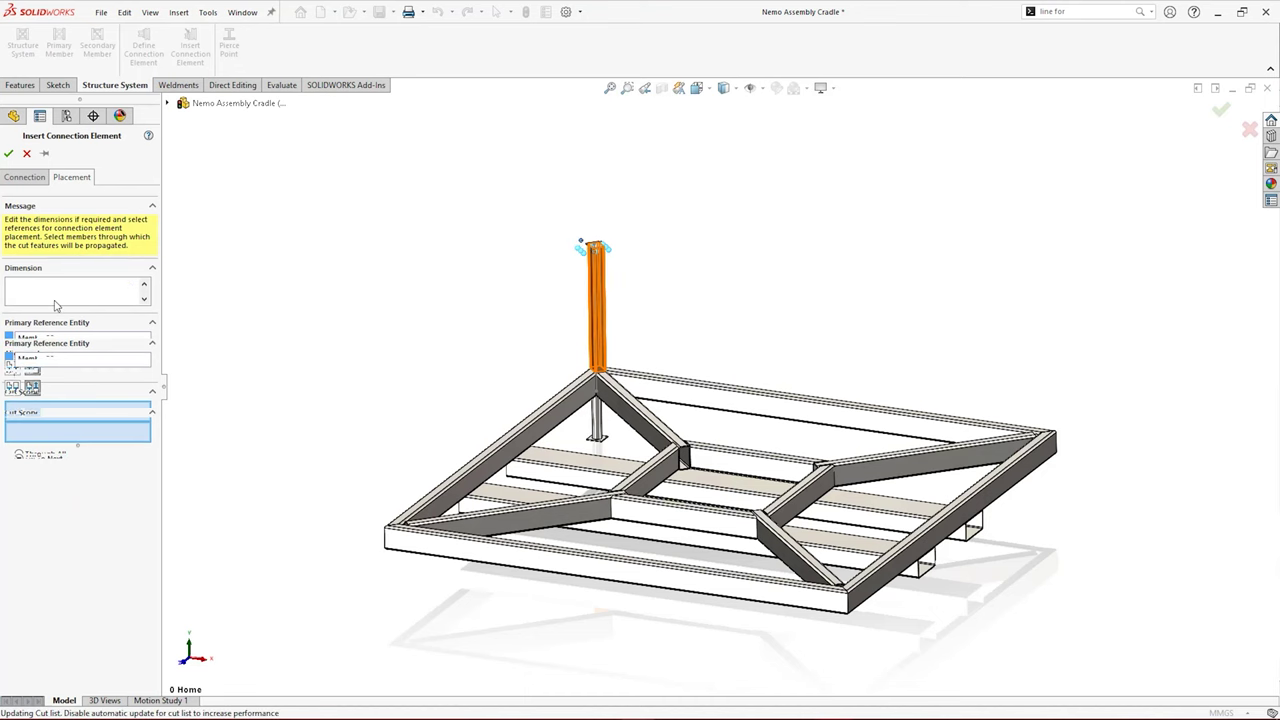
key(Return)
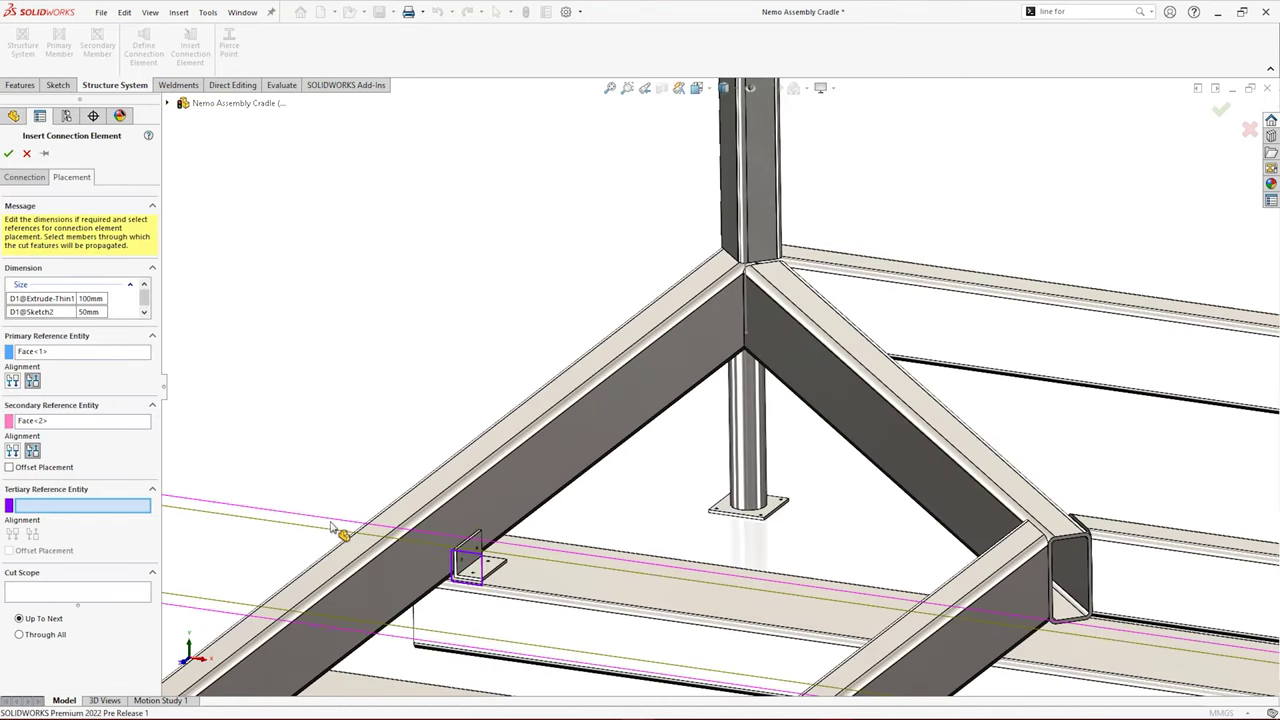
Place an L Clip connection element joining the diagonal beam to the cross-member, using the member's horizontal plane as tertiary reference
click(329, 520)
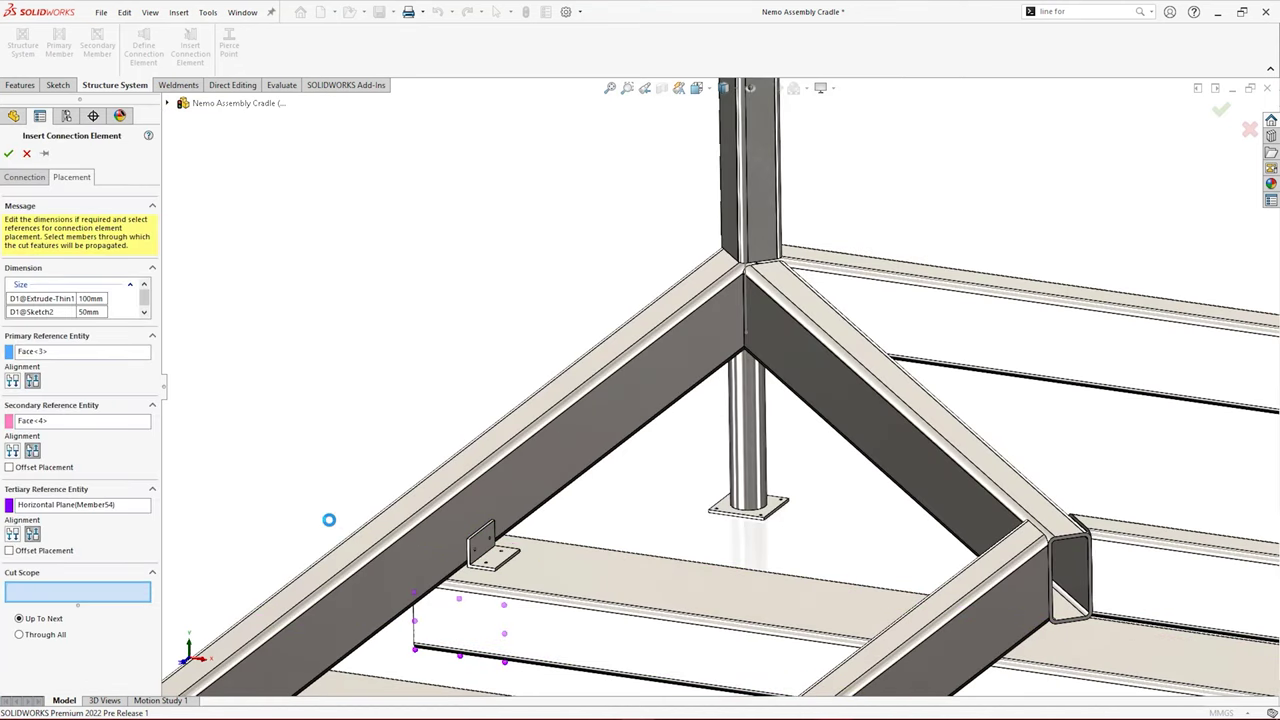
click(525, 574)
click(437, 555)
click(9, 154)
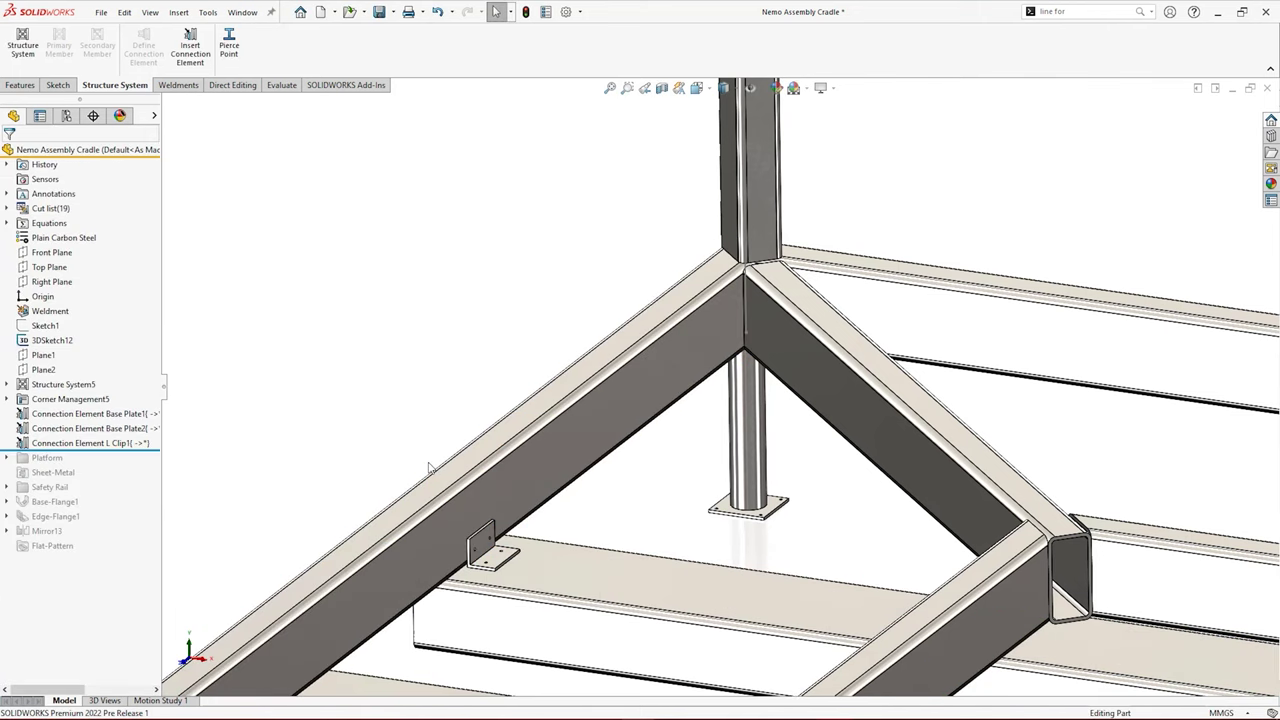
Add three secondary brace members from the sketch point atop the vertical post down to the surrounding beams, and complete the structure system
scroll(492, 553, up, 6)
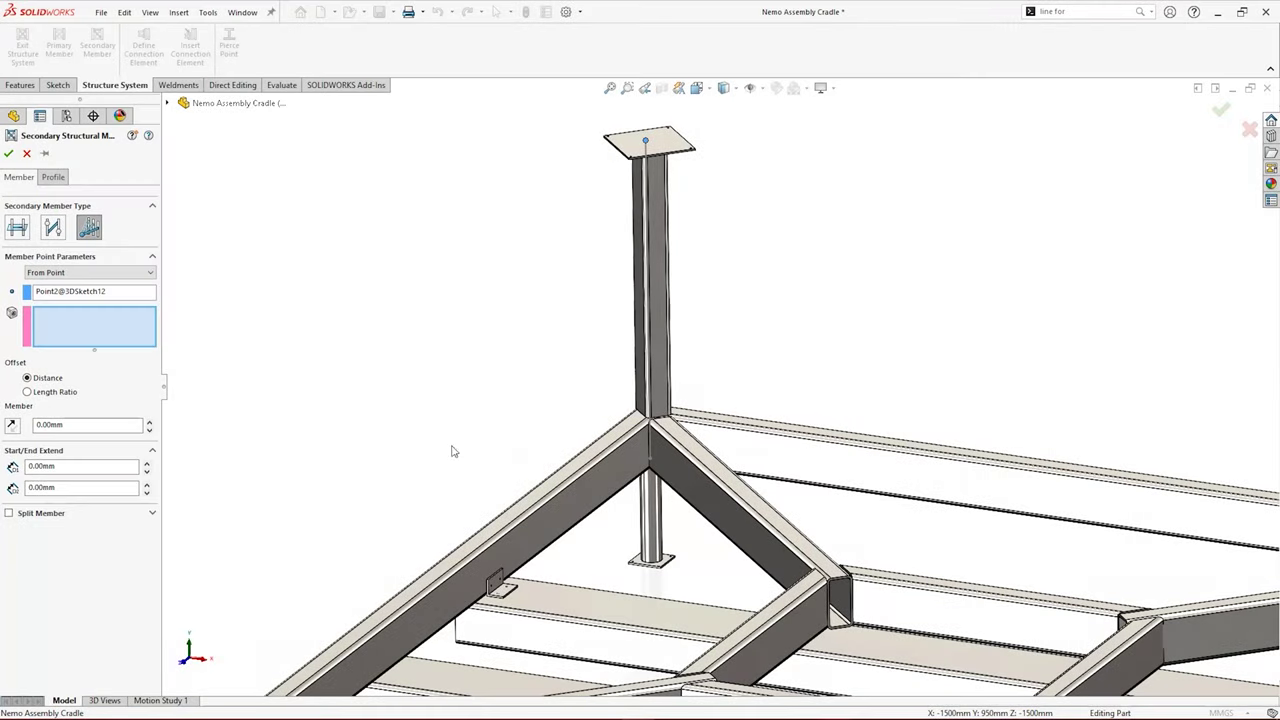
click(576, 489)
click(8, 153)
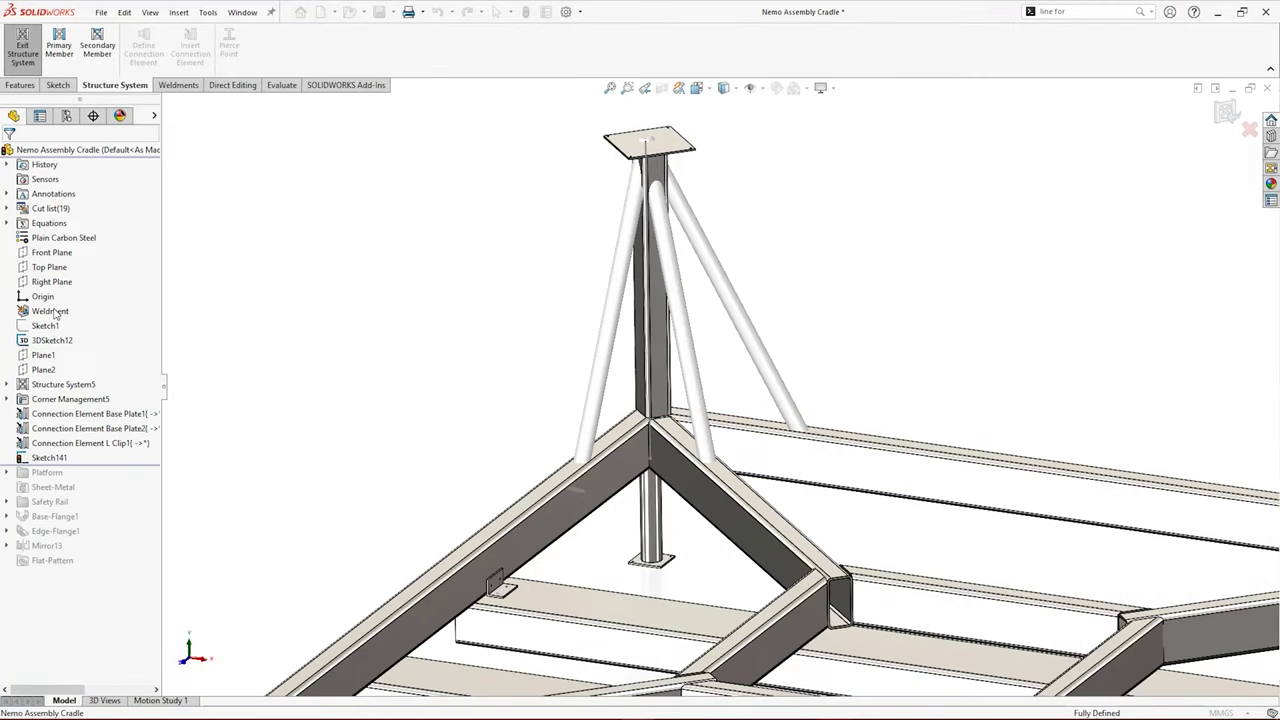
click(22, 45)
click(51, 177)
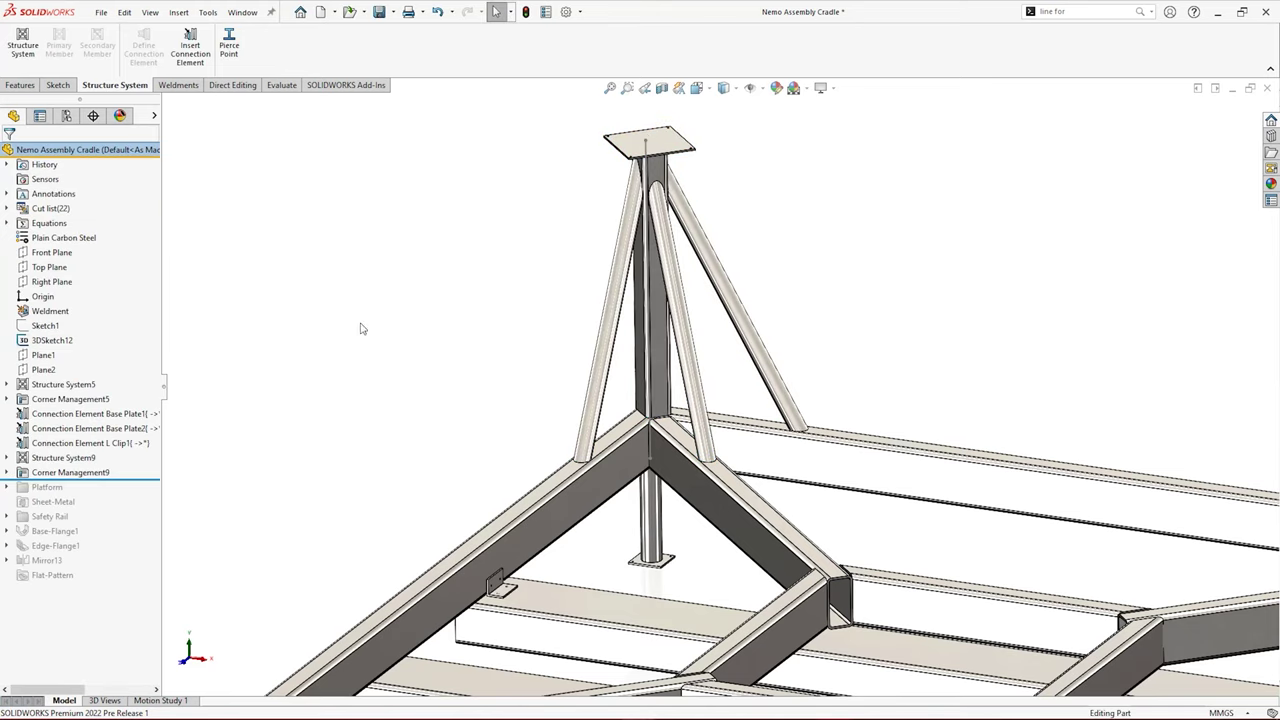
Close the open end of the inner diagonal box beam with a 5 mm end cap using a 0.5 thickness ratio
click(178, 85)
click(236, 36)
scroll(700, 355, up, 4)
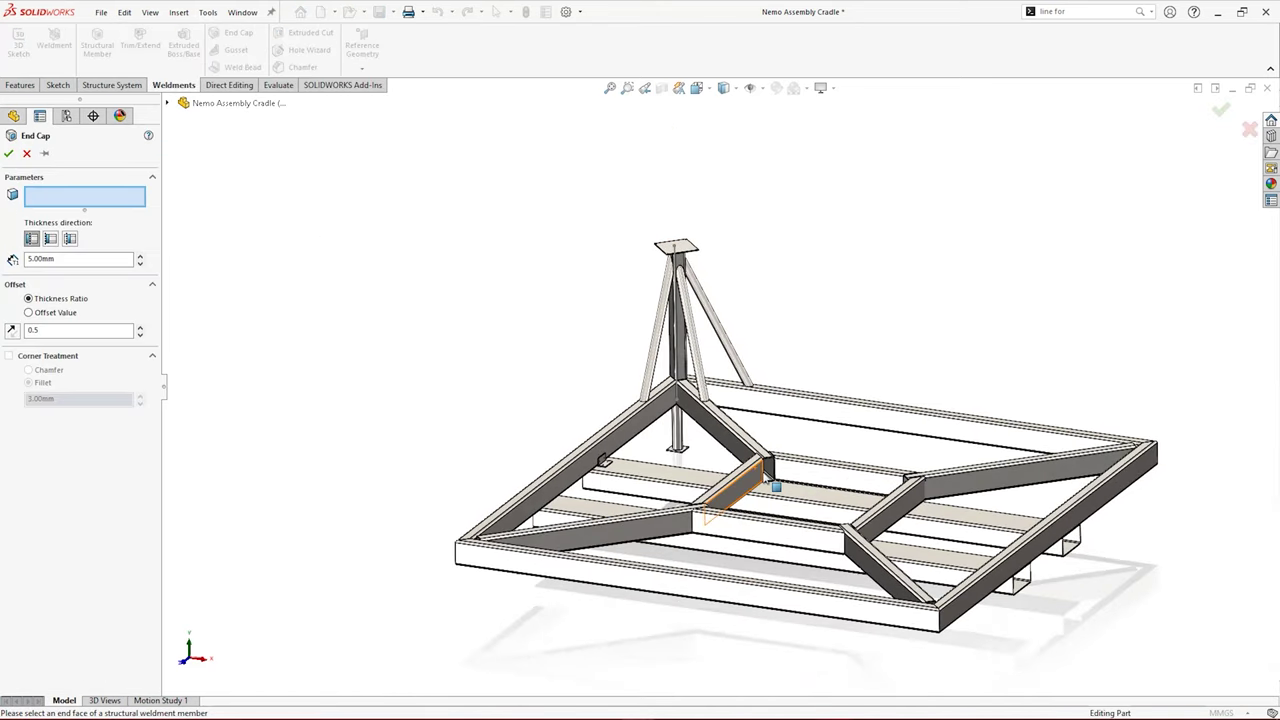
scroll(775, 483, down, 7)
click(718, 348)
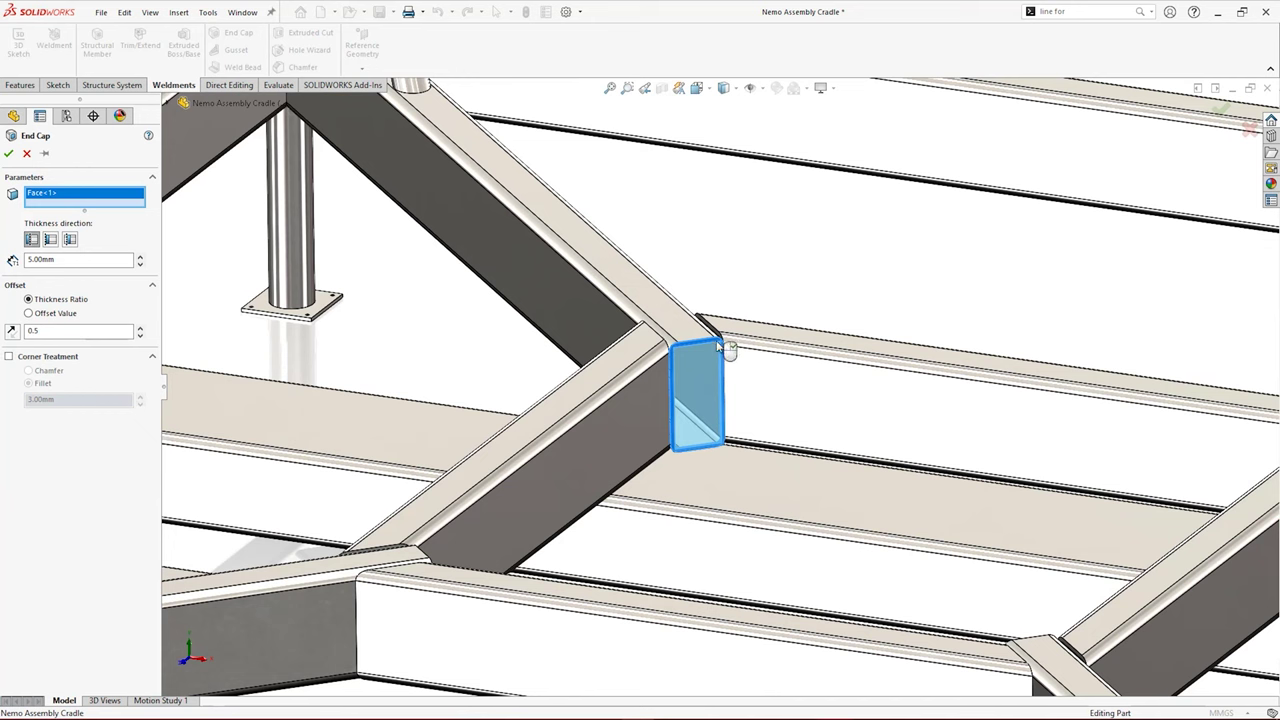
click(9, 153)
key(f)
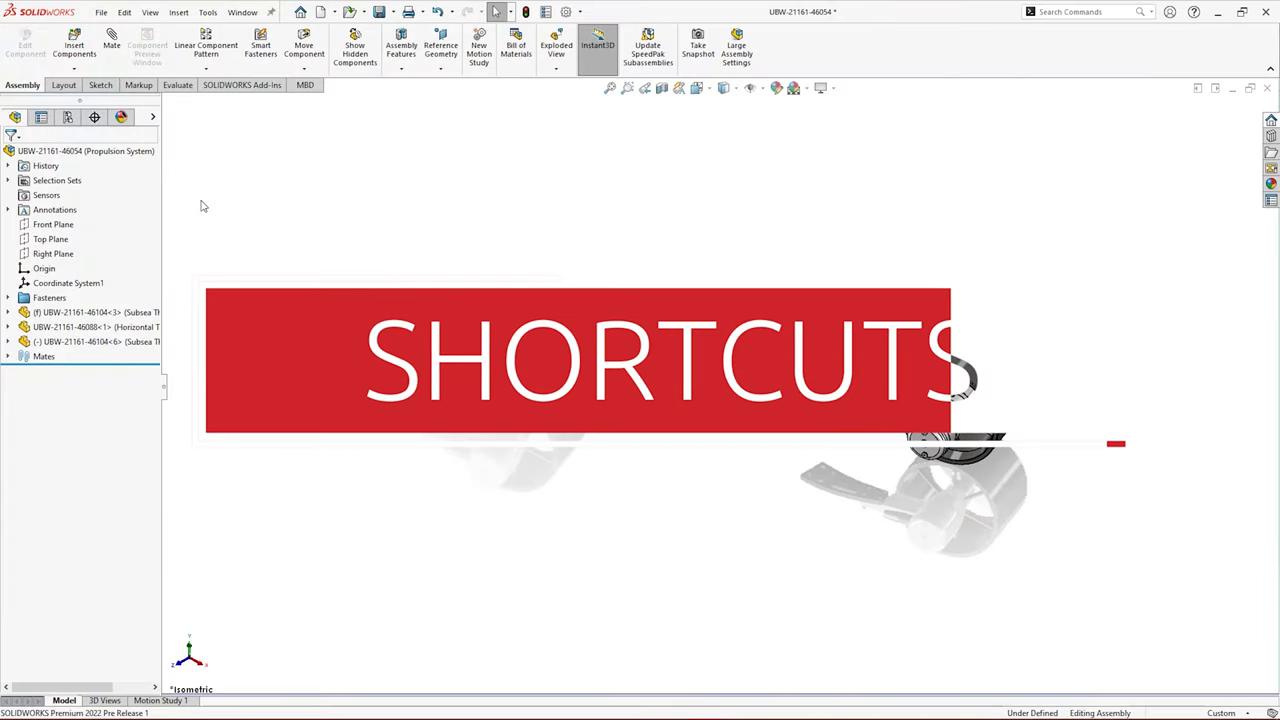
Mate the unconstrained Subsea Thruster to Coordinate System1, showing the reference geometry for the selection and hiding it once mated
key(ctrl+7)
key(q)
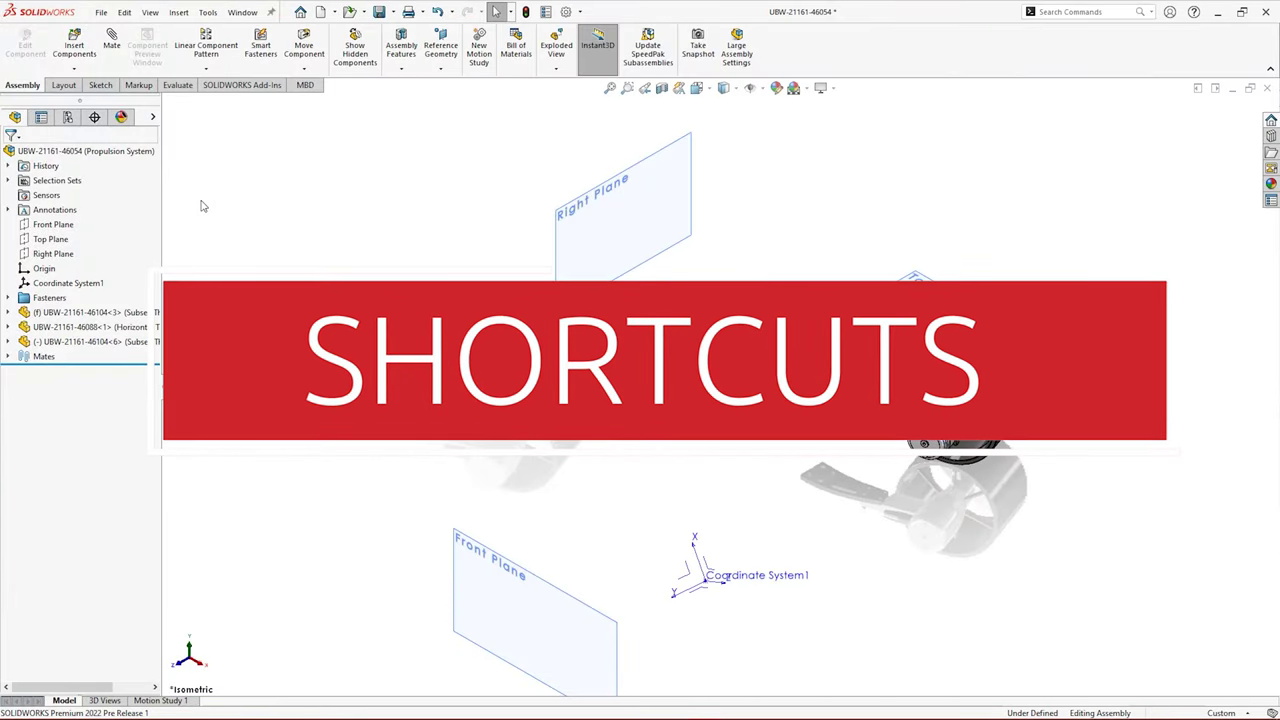
click(748, 584)
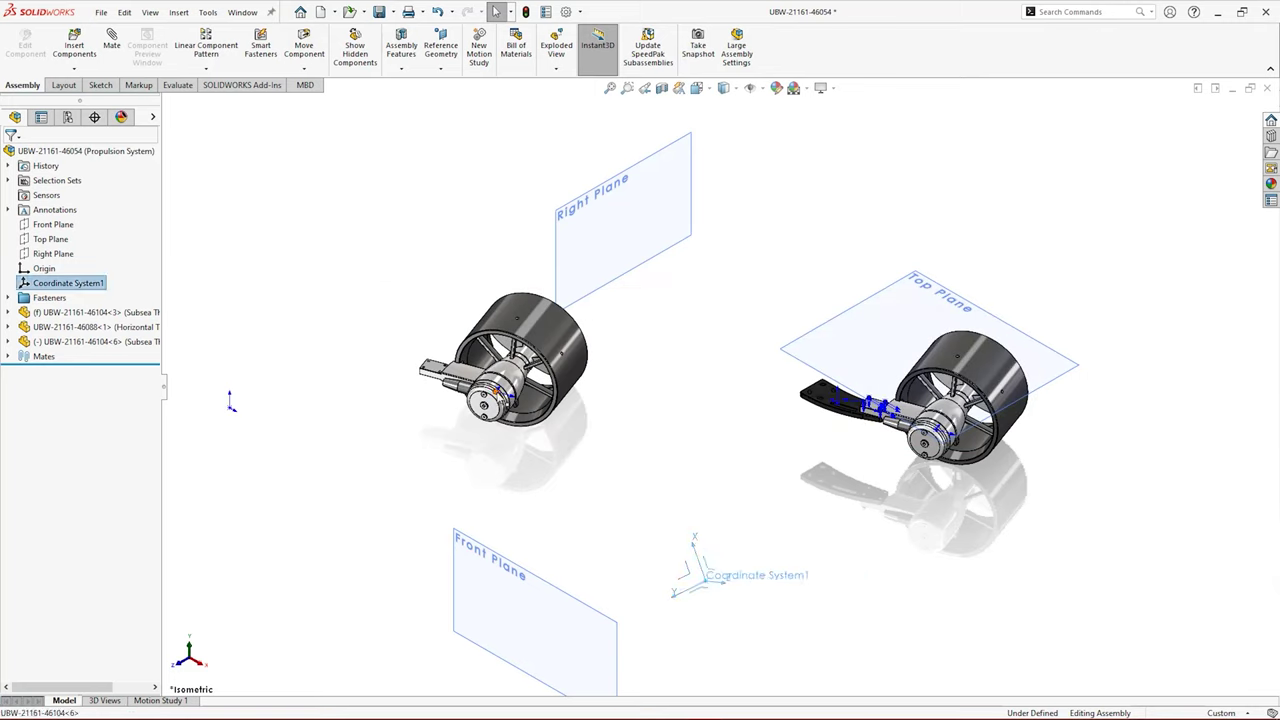
ctrl+click(497, 391)
click(537, 385)
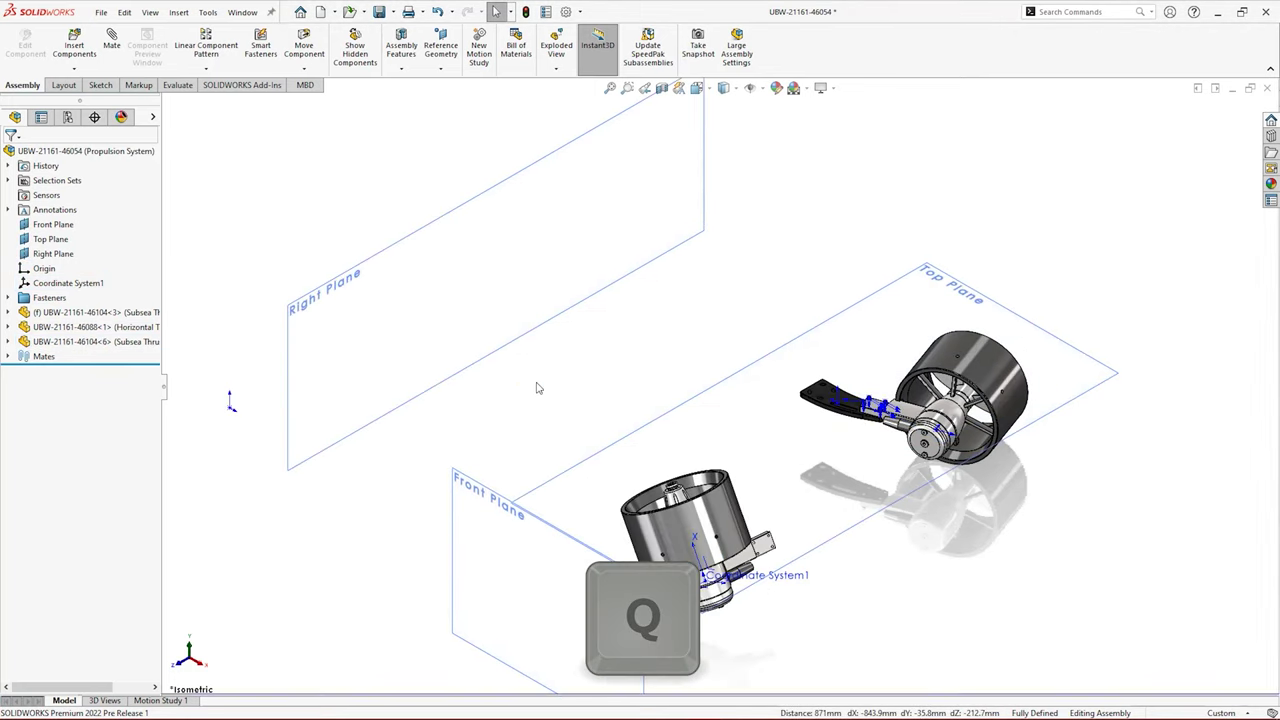
key(q)
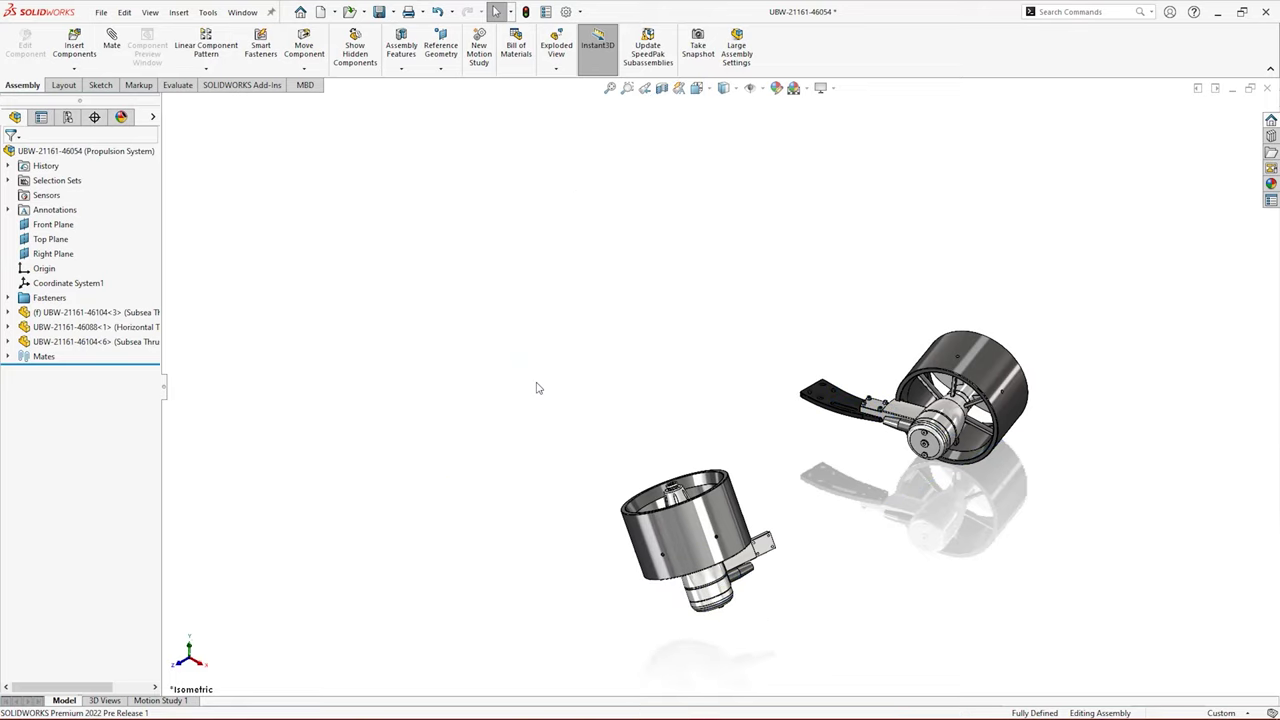
Find the Mirror Components command by searching for mirror, and mirror both Subsea Thrusters and the Horizontal Thruster Bracket about the Right Plane
text(s)
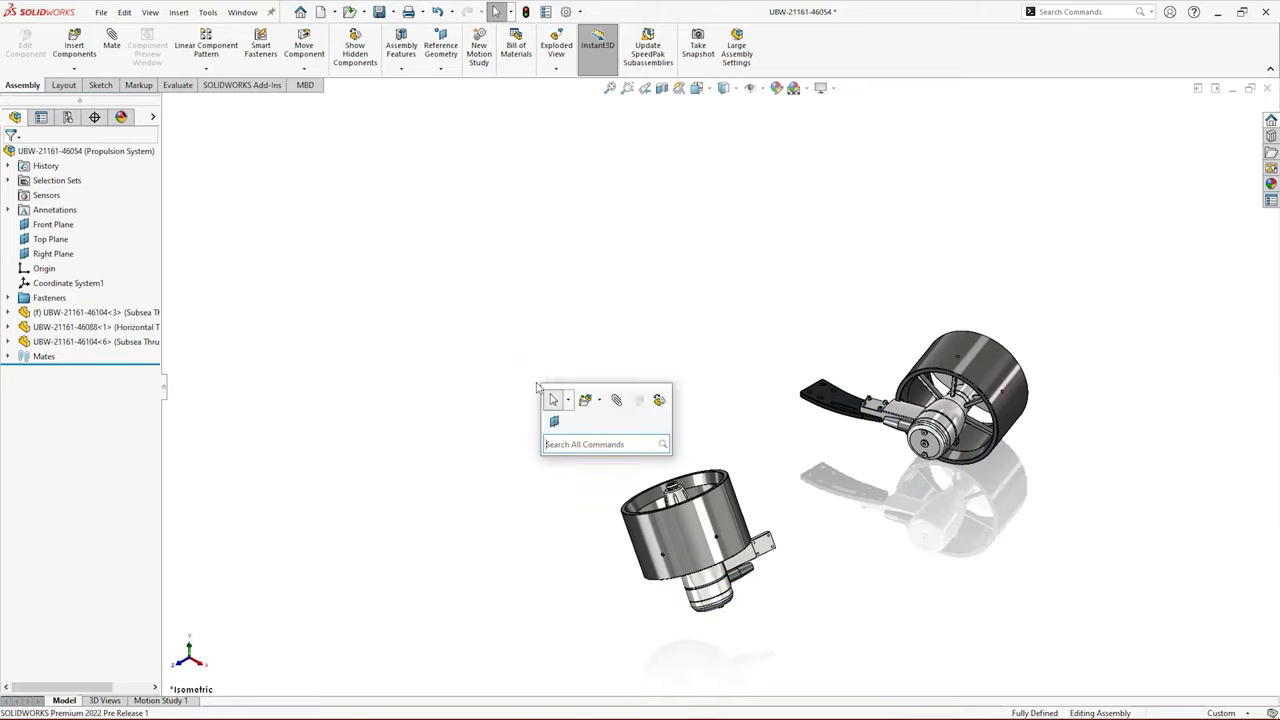
text(mirror)
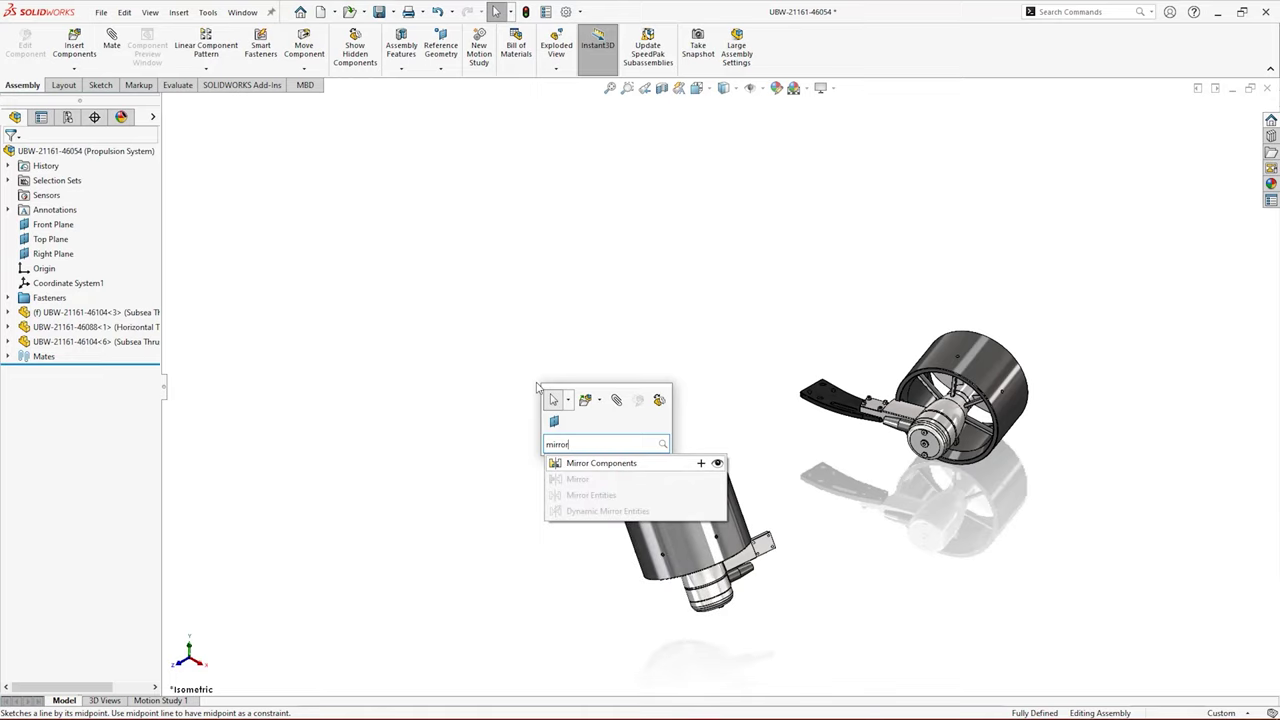
click(716, 465)
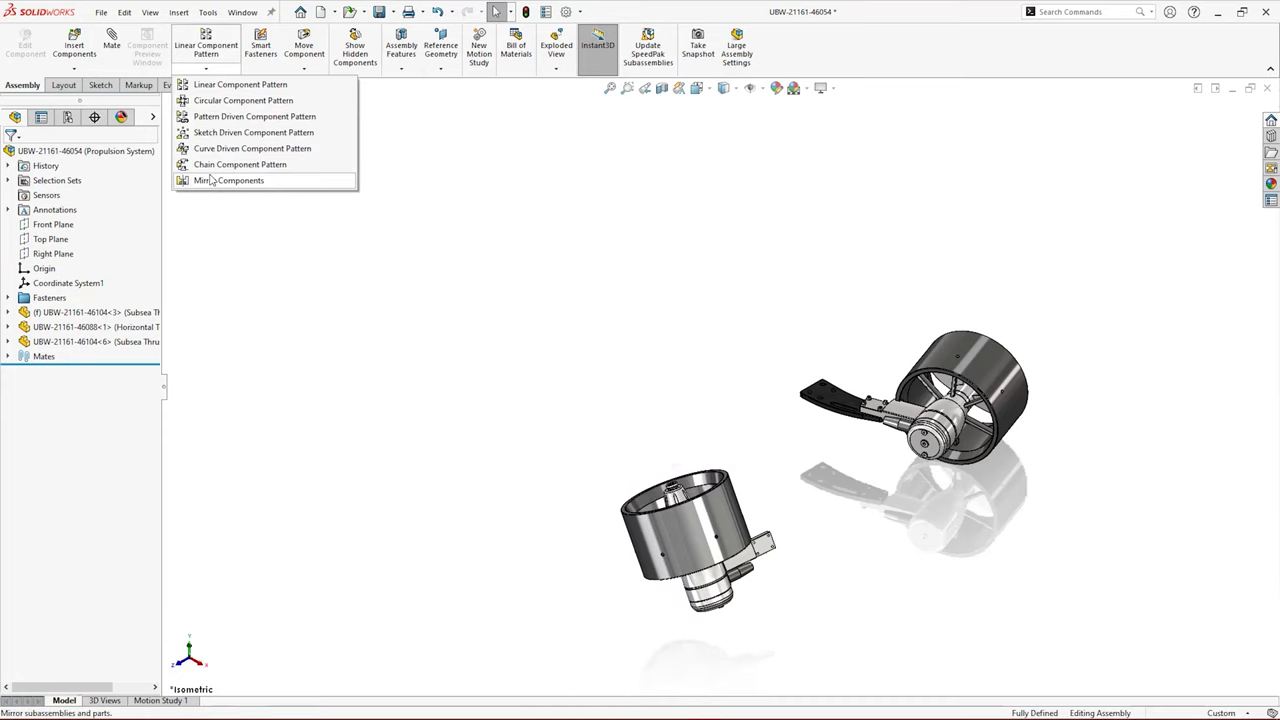
click(211, 180)
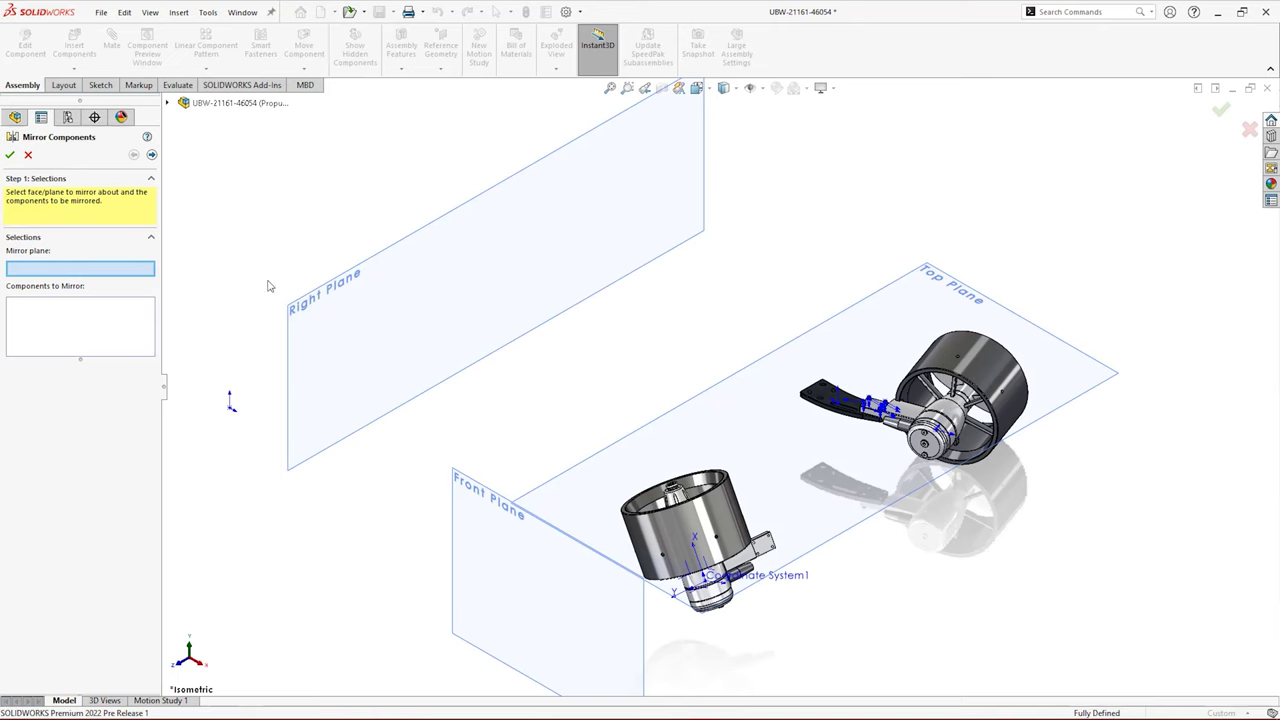
click(298, 308)
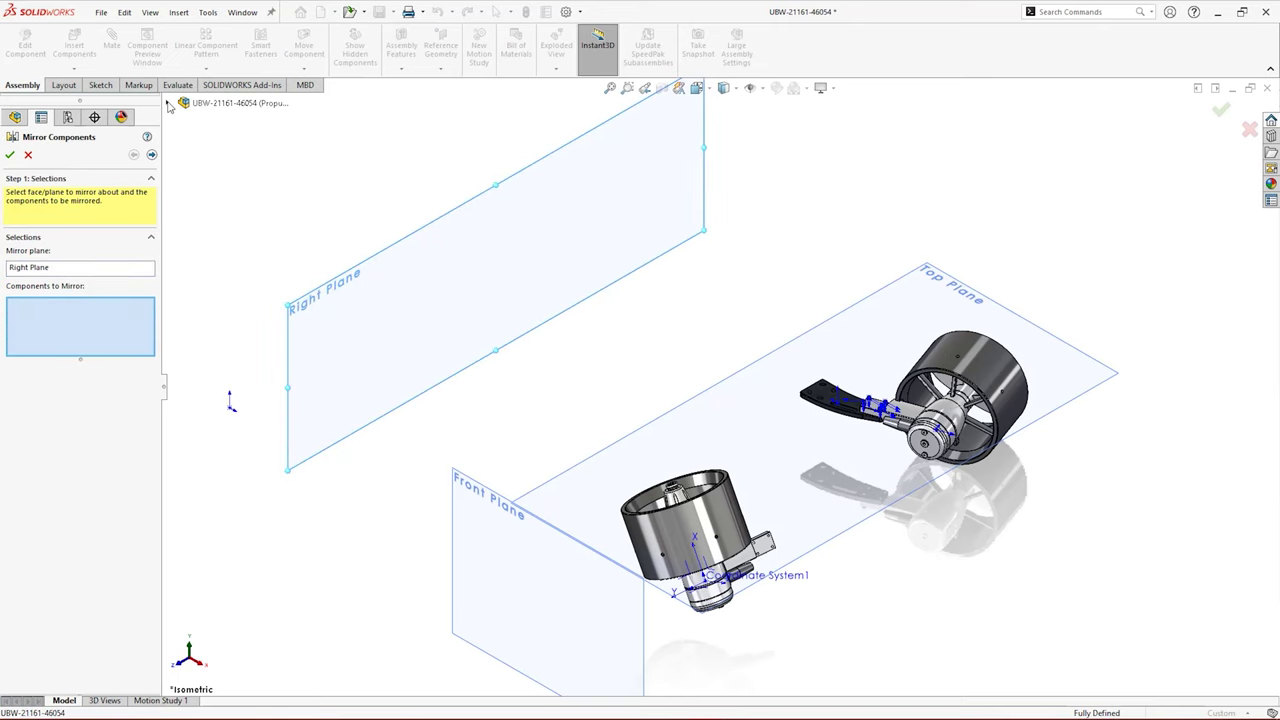
click(169, 103)
click(225, 264)
click(225, 279)
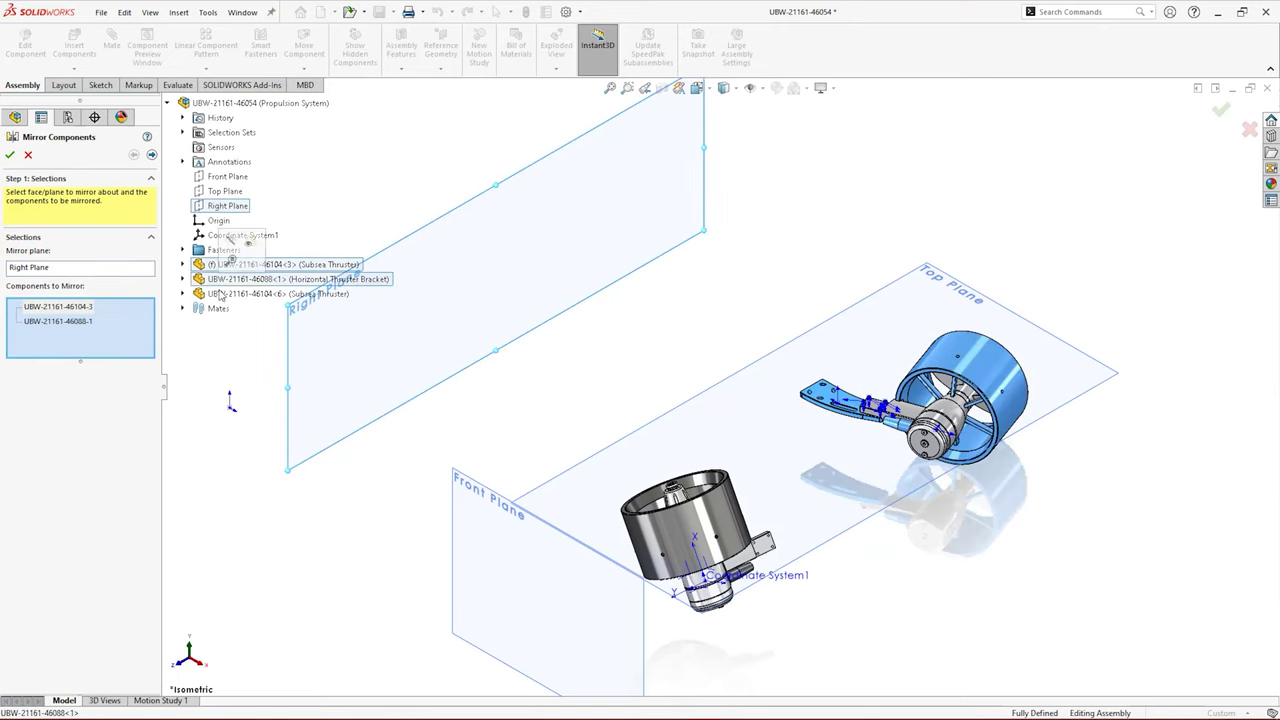
click(220, 294)
click(10, 155)
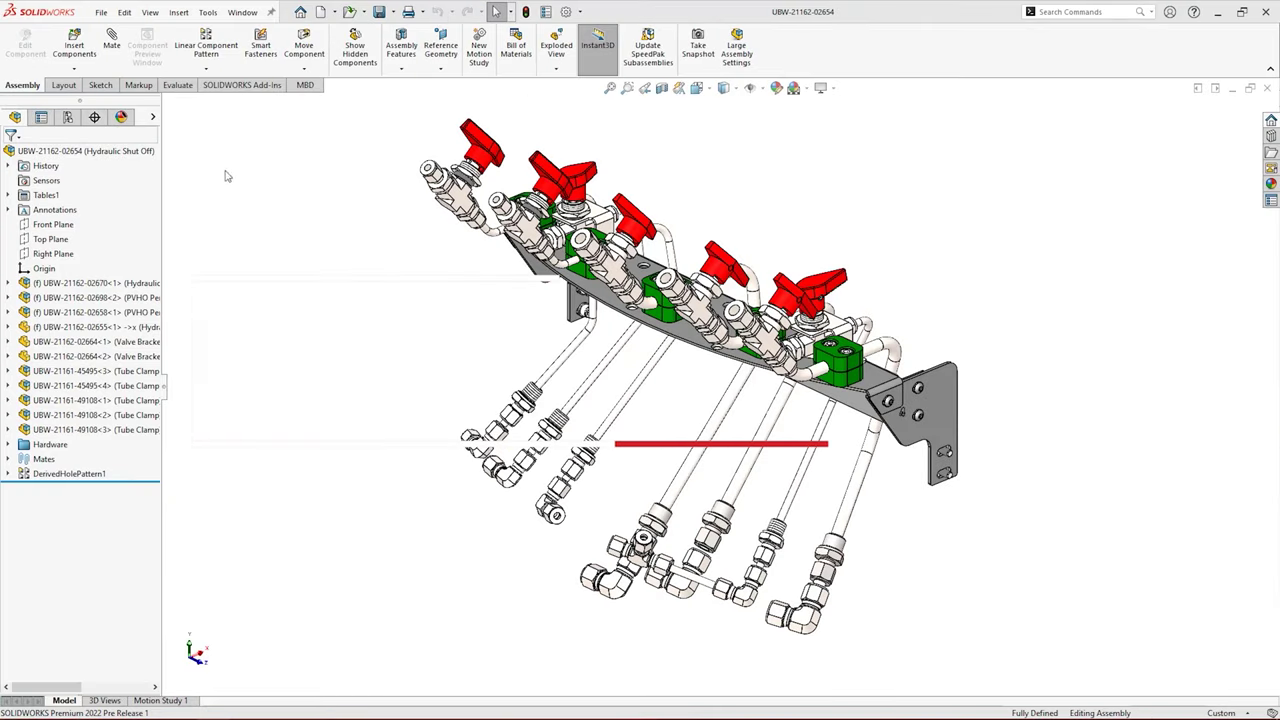
Add a configuration named Primary System to the hydraulic shut-off assembly
click(68, 117)
right_click(72, 163)
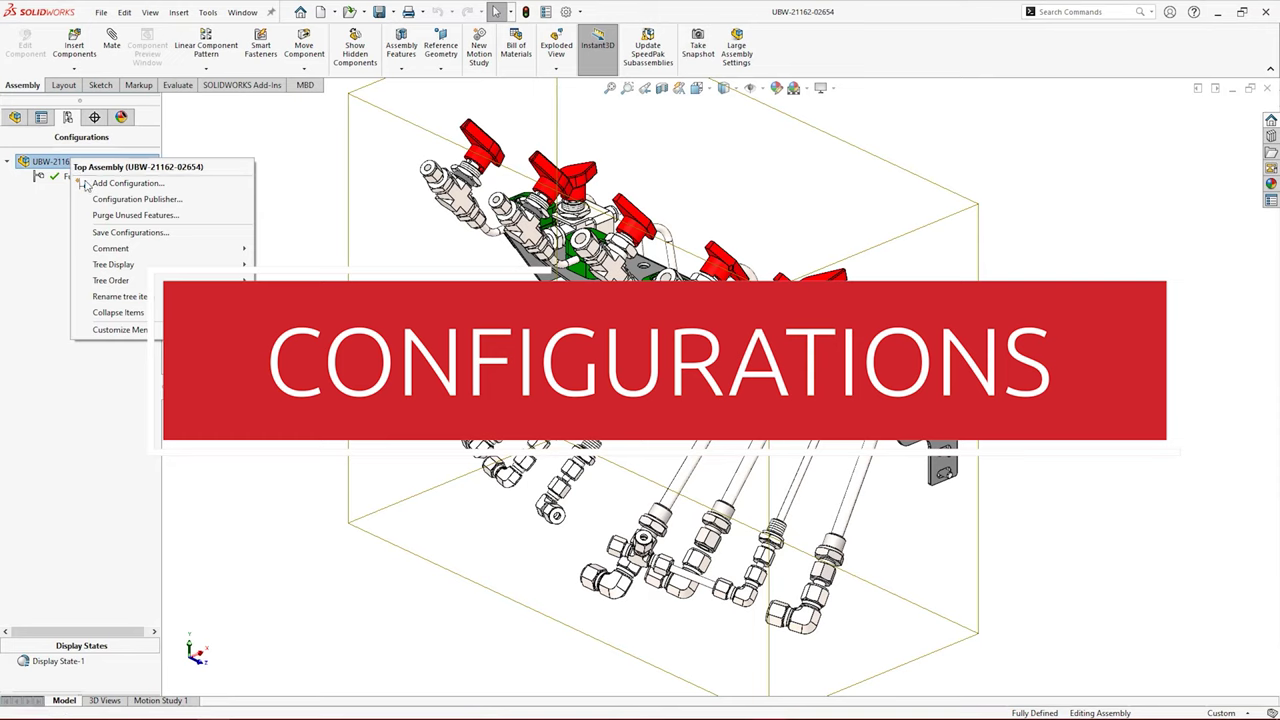
click(100, 180)
text(Primary Sy)
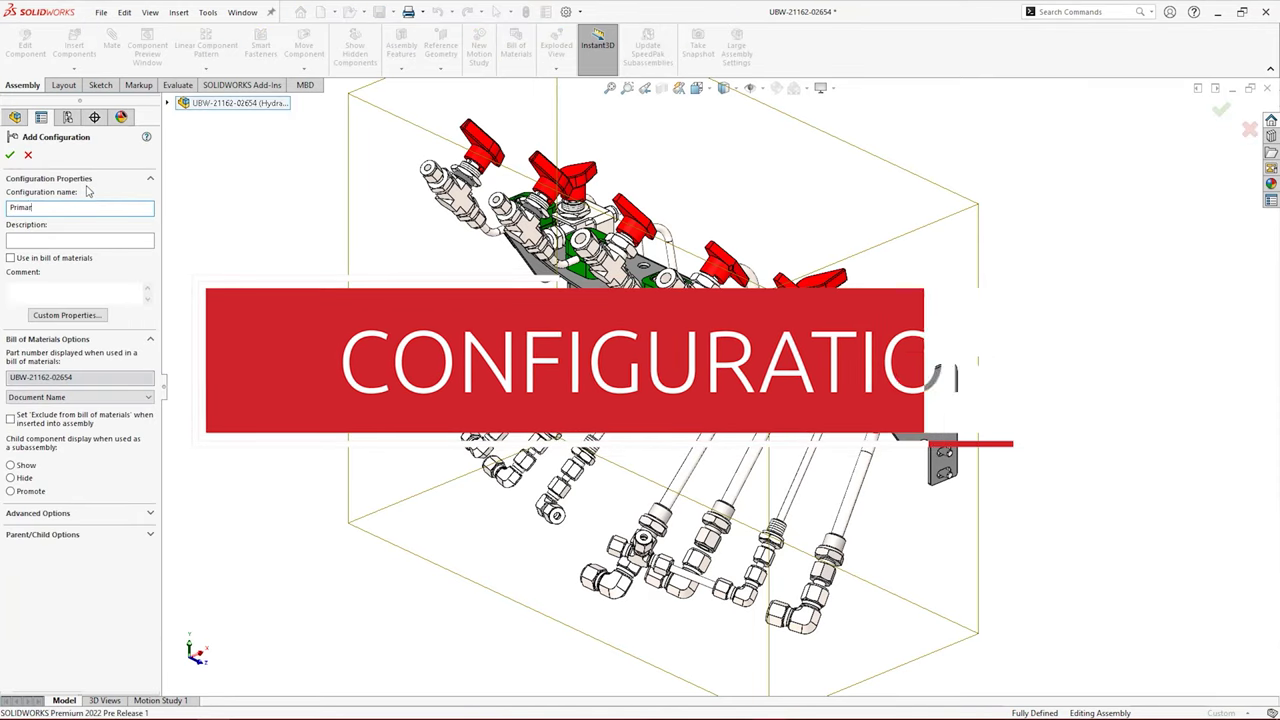
text(stem)
key(Return)
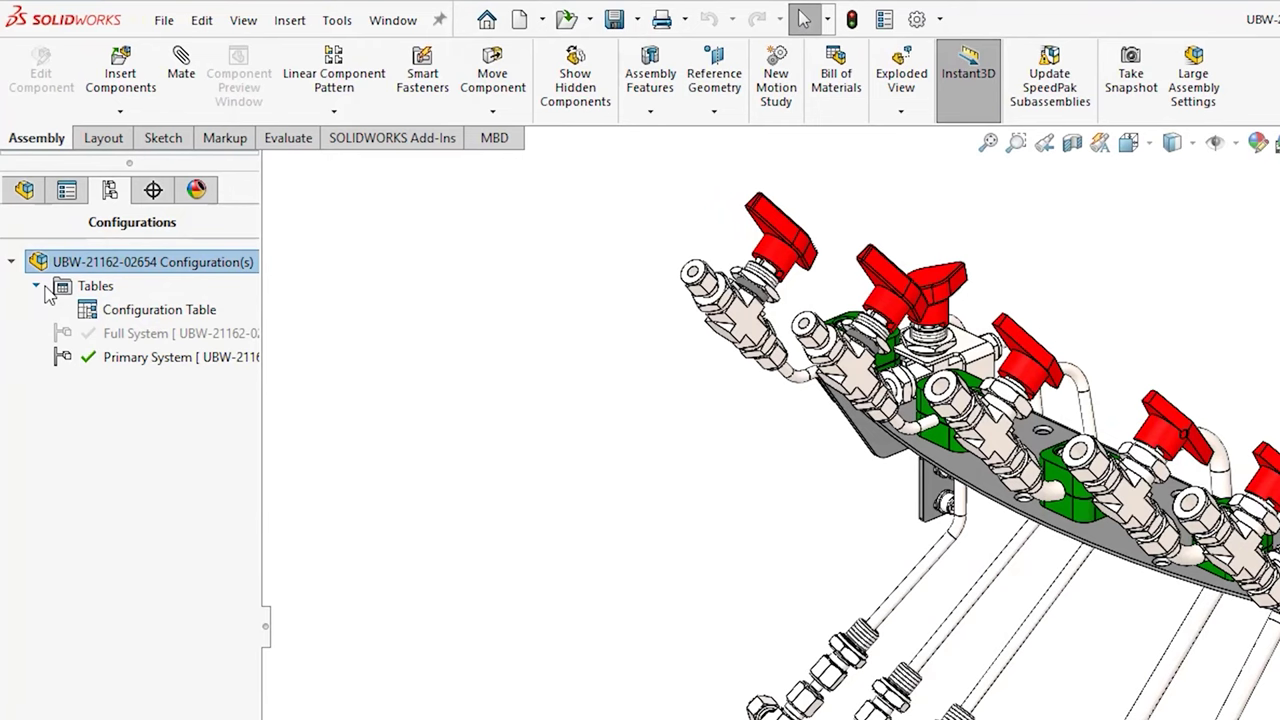
click(24, 191)
click(62, 312)
click(128, 269)
click(112, 327)
click(176, 256)
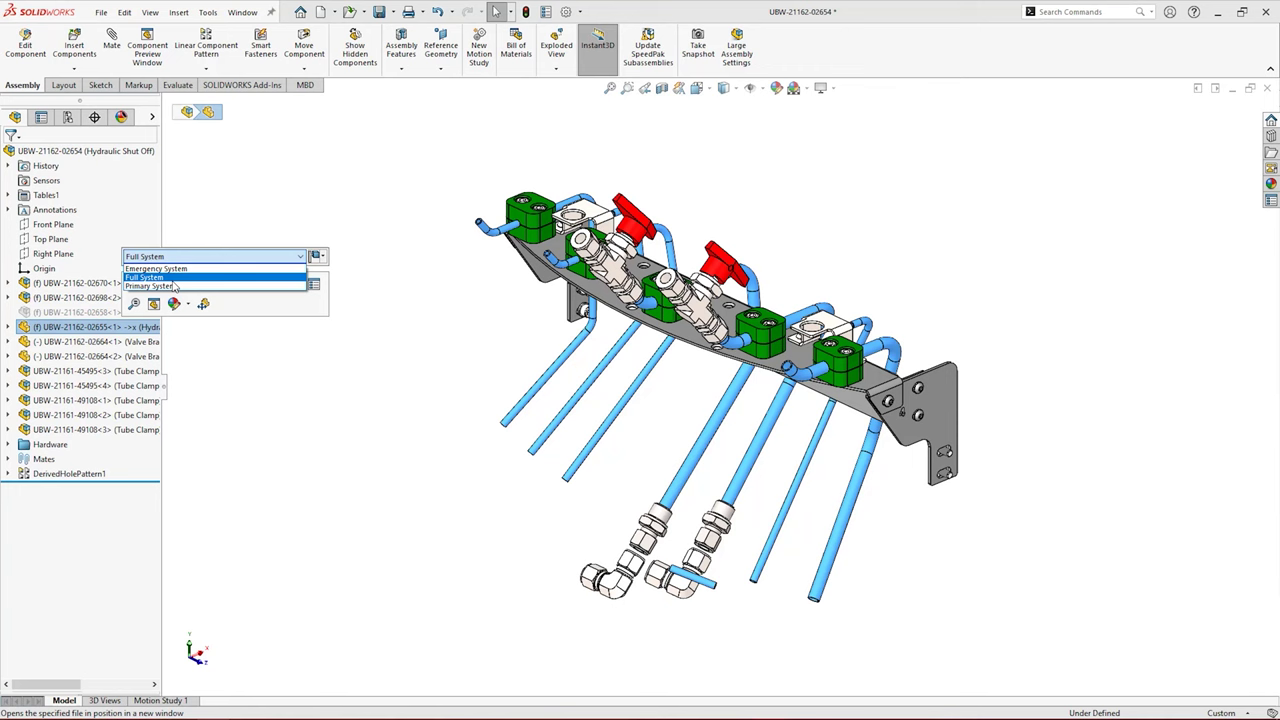
click(173, 286)
click(120, 342)
shift+click(98, 400)
right_click(98, 398)
click(210, 256)
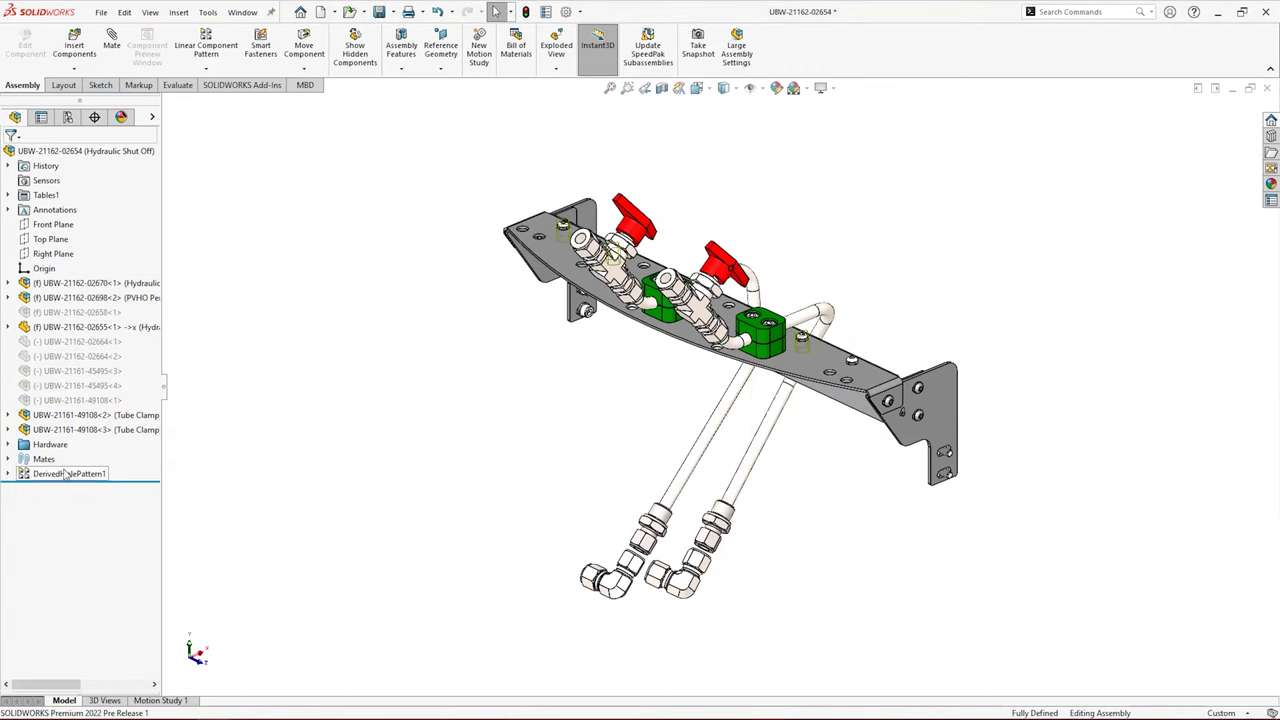
Suppress the derived hole pattern and the leftover loose fasteners in the Hardware folder
right_click(65, 473)
click(98, 384)
click(8, 444)
click(8, 444)
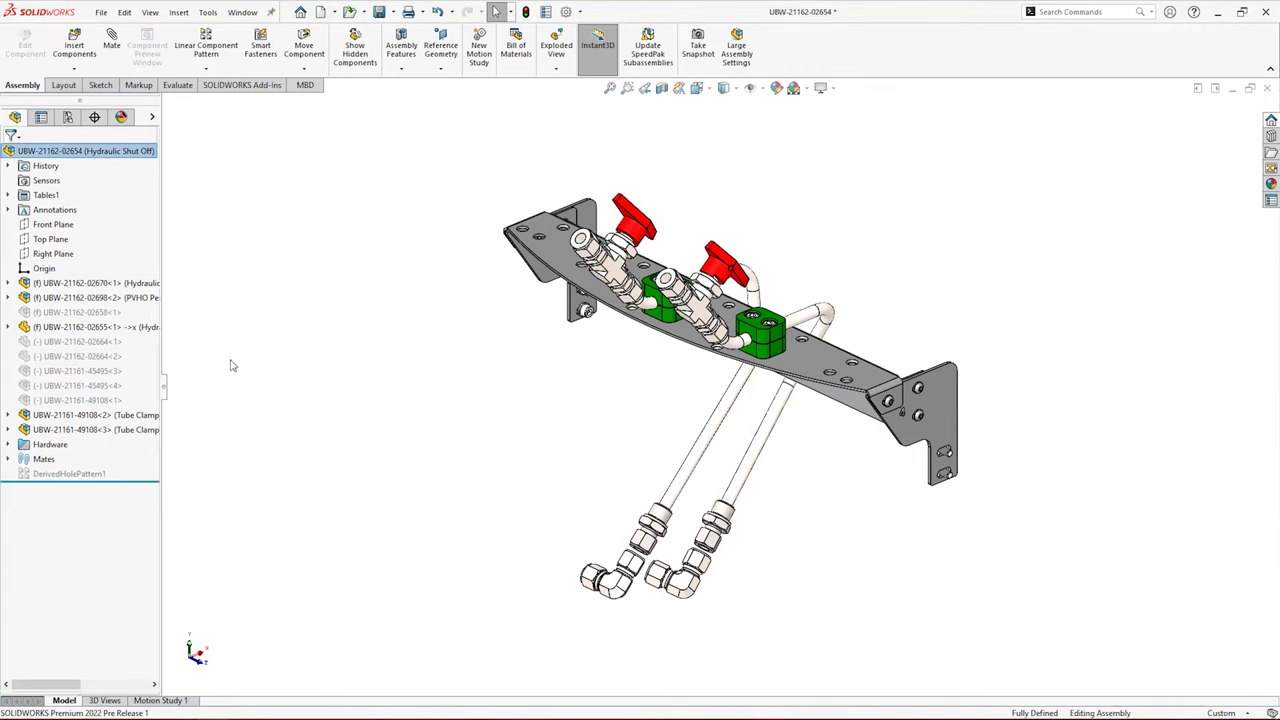
Open the assembly's Configuration Table and add a new configuration named Emergency System
click(68, 117)
right_click(88, 190)
click(115, 199)
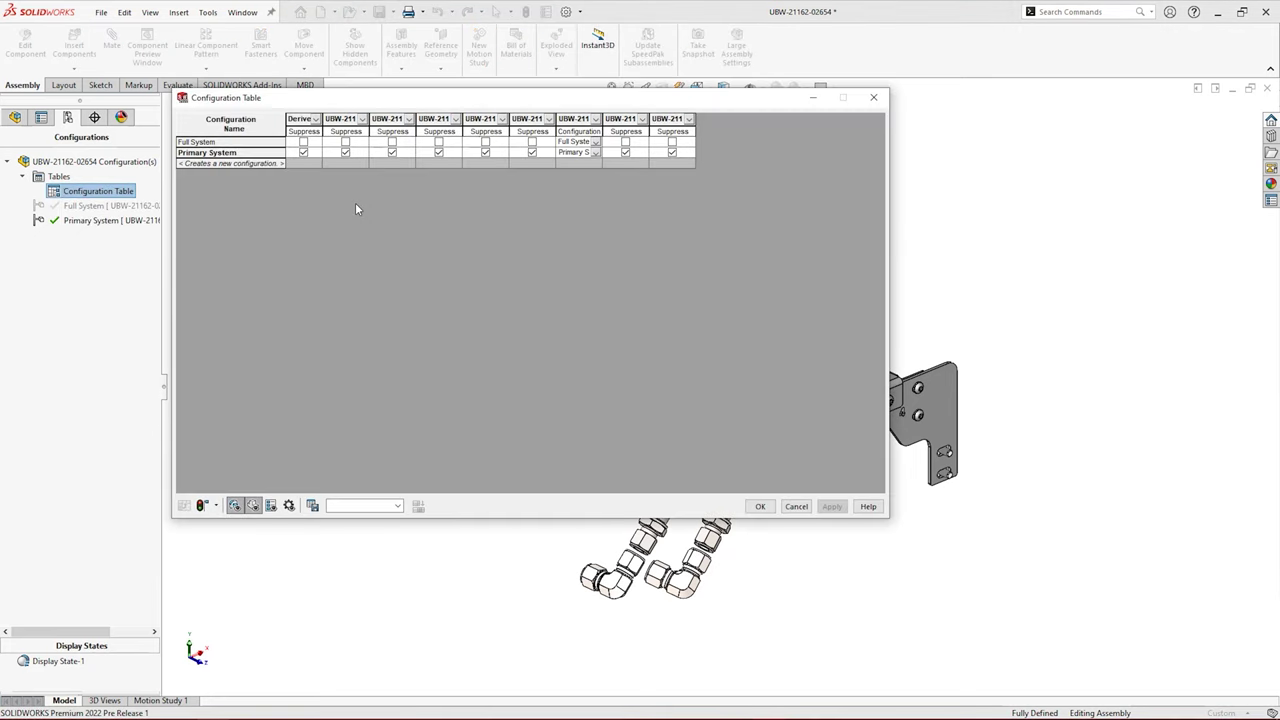
click(276, 164)
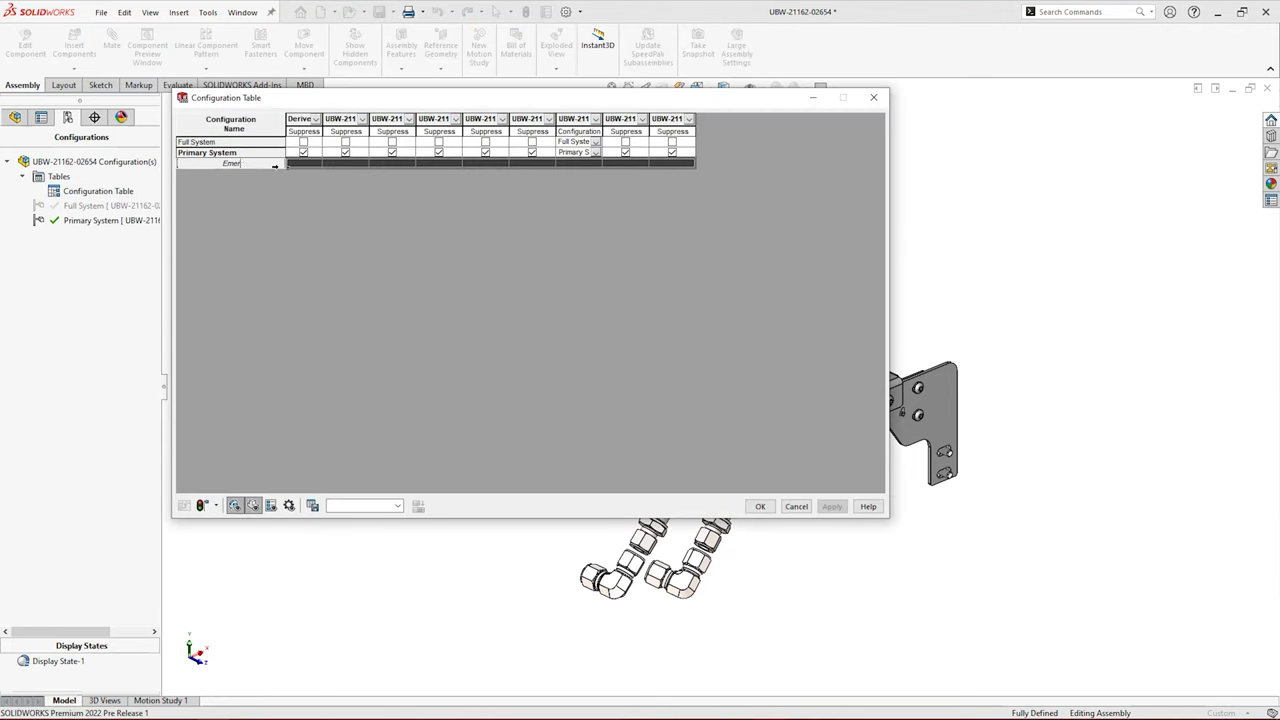
key(Return)
Unsuppress the listed pattern and components for Emergency System and assign the configurable component its matching Emergency System configuration
click(303, 163)
click(345, 163)
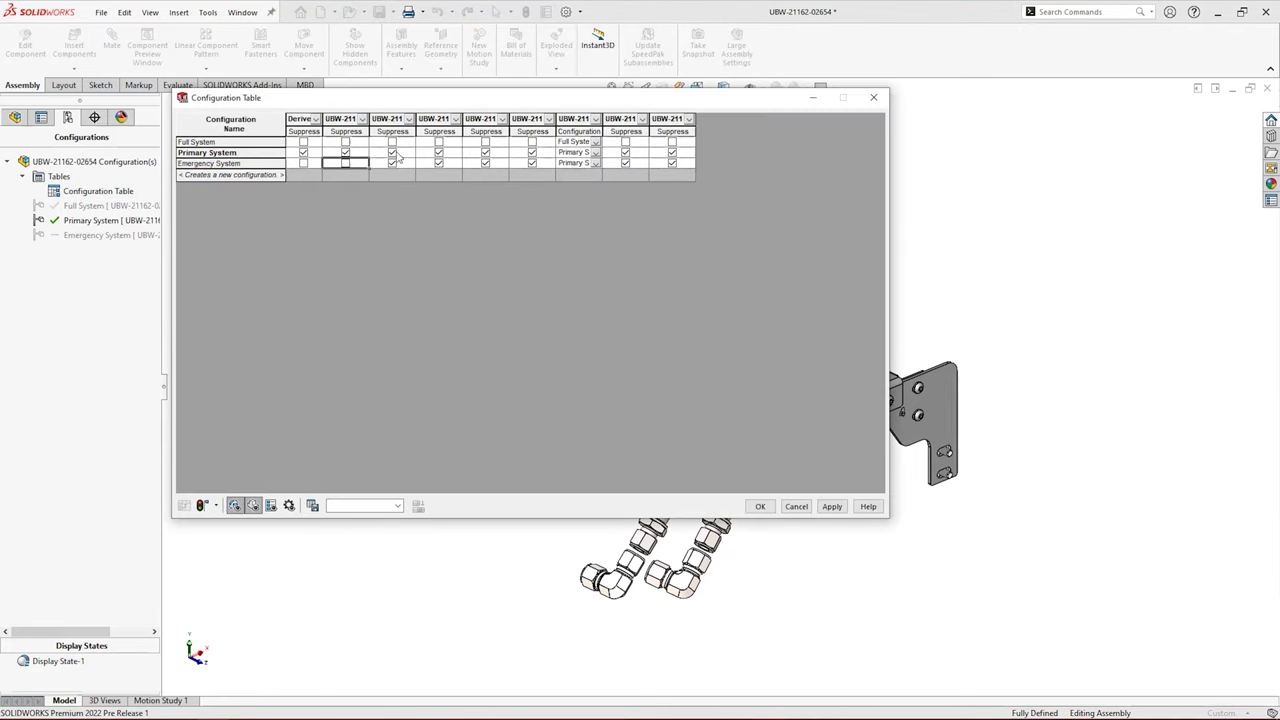
click(532, 163)
click(595, 163)
click(590, 184)
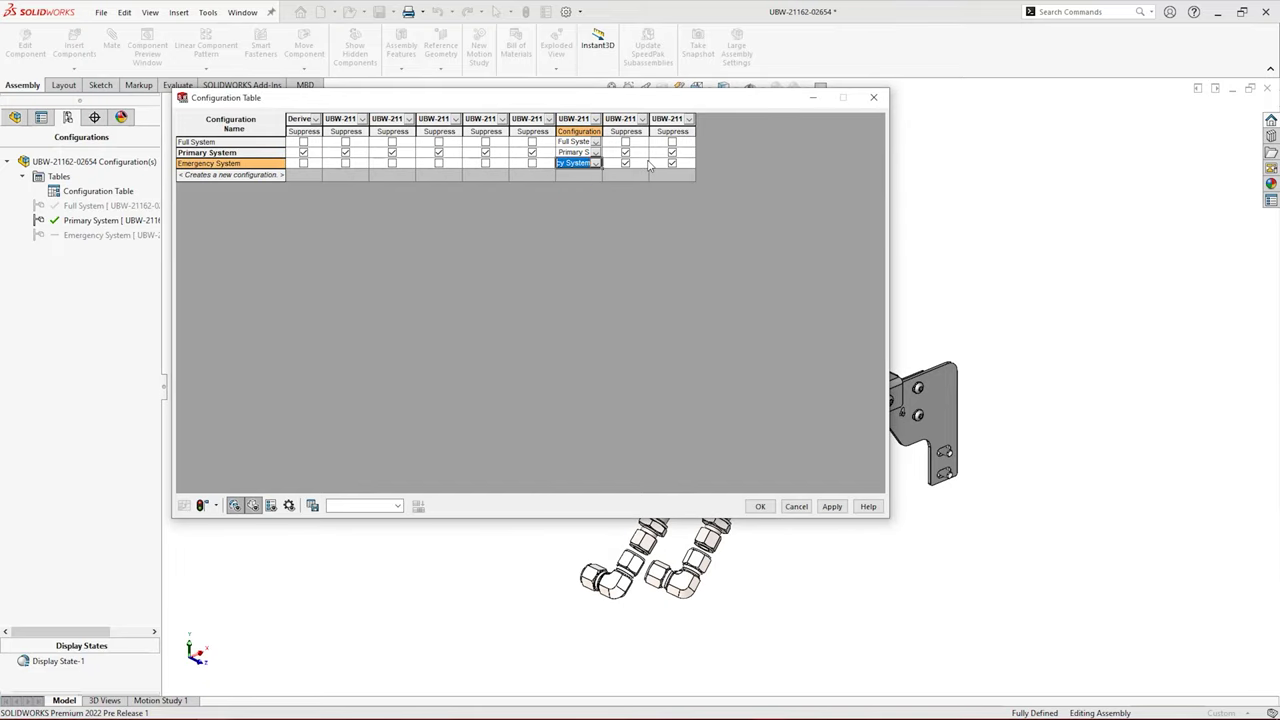
click(625, 163)
click(672, 163)
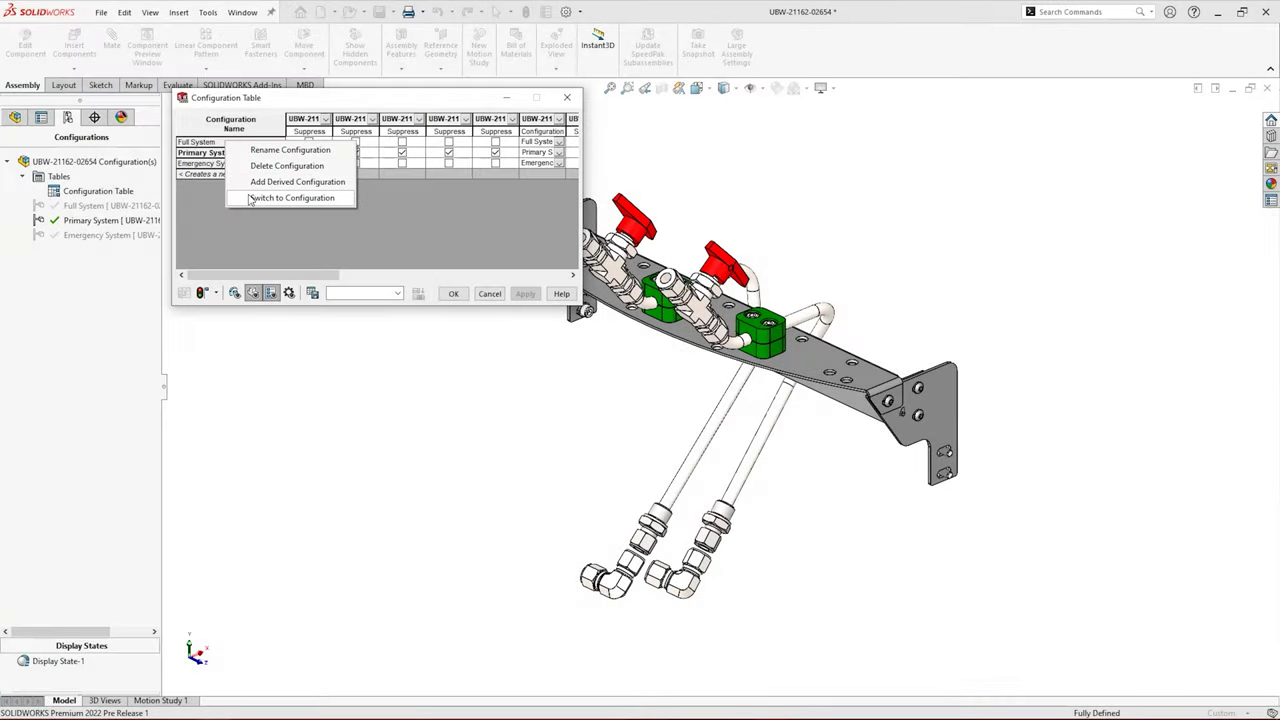
Activate the Full System, Primary System and Emergency System configurations in turn from the Configuration Table, then accept the table
click(250, 198)
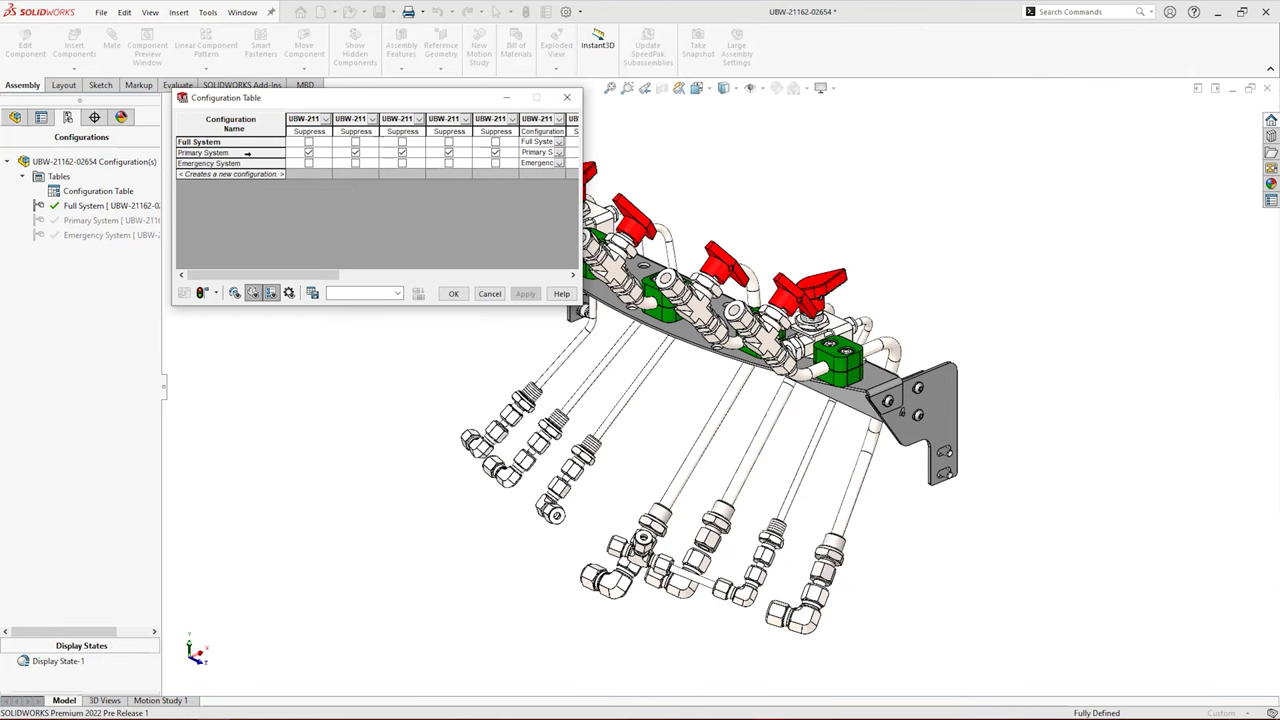
right_click(243, 153)
click(258, 208)
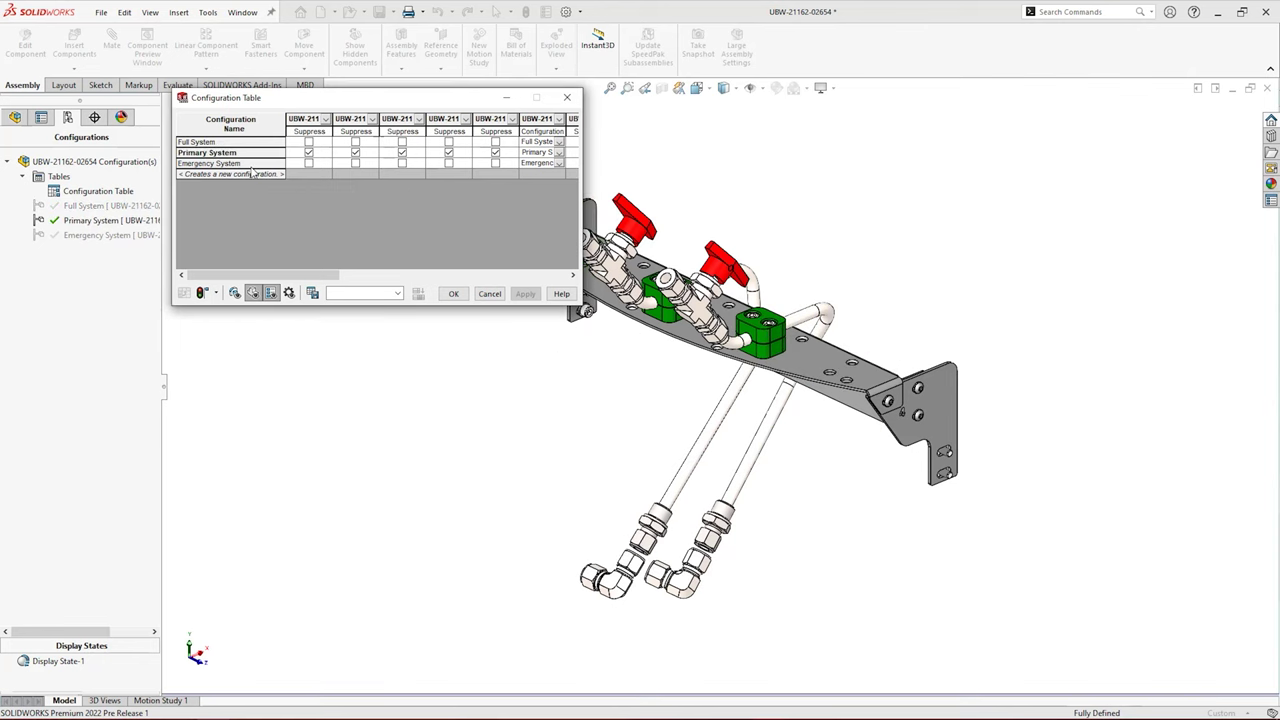
right_click(250, 163)
click(270, 218)
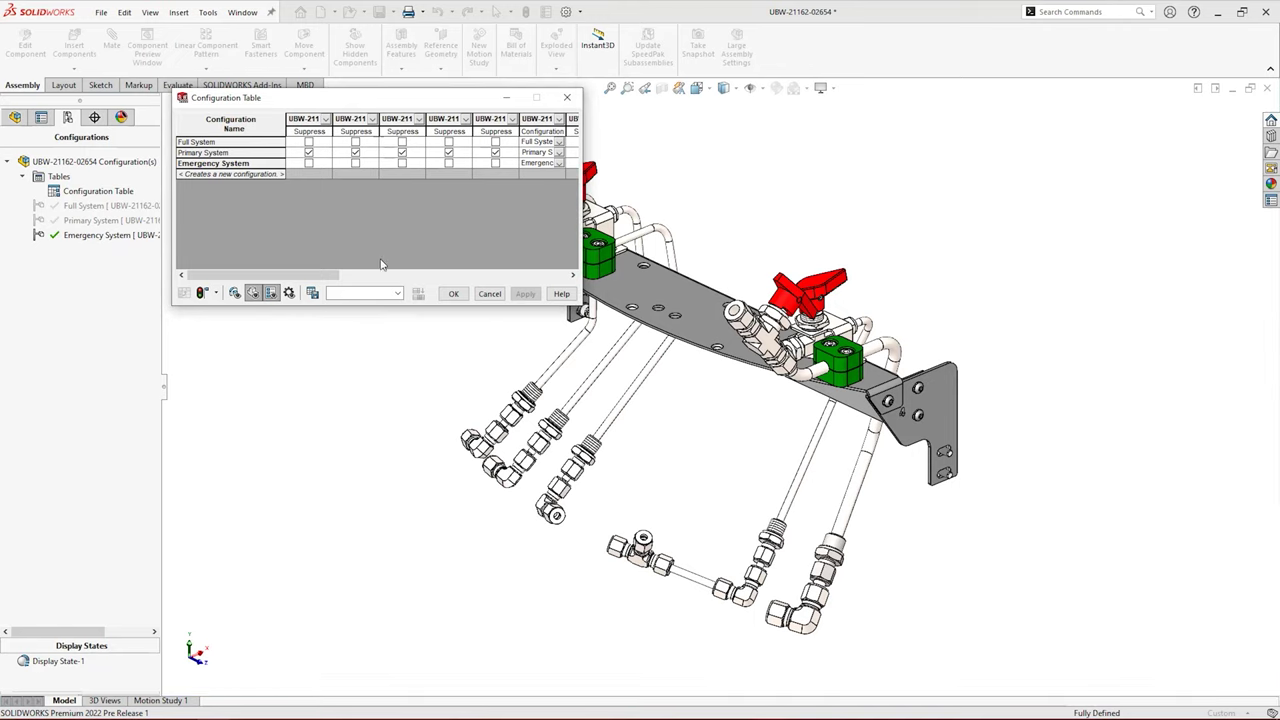
click(450, 293)
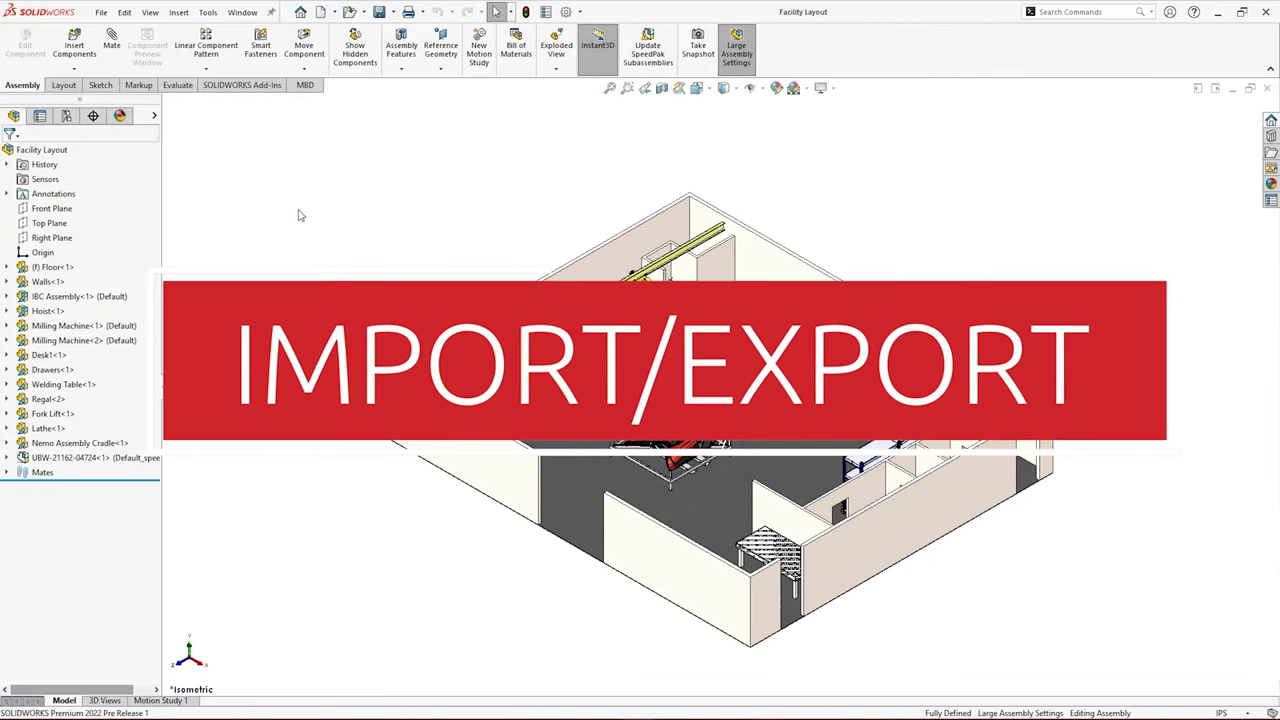
Save the Facility Layout assembly in IFC format, choosing the output units in the IFC export options
click(101, 12)
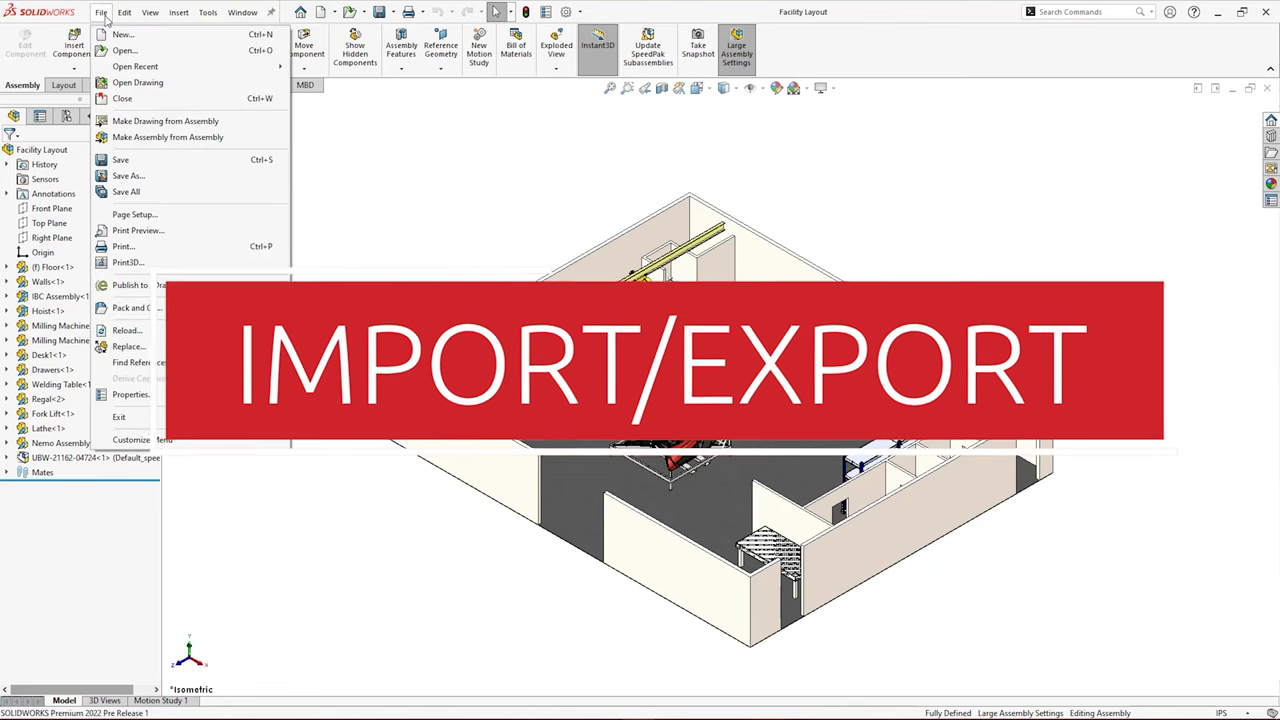
click(183, 180)
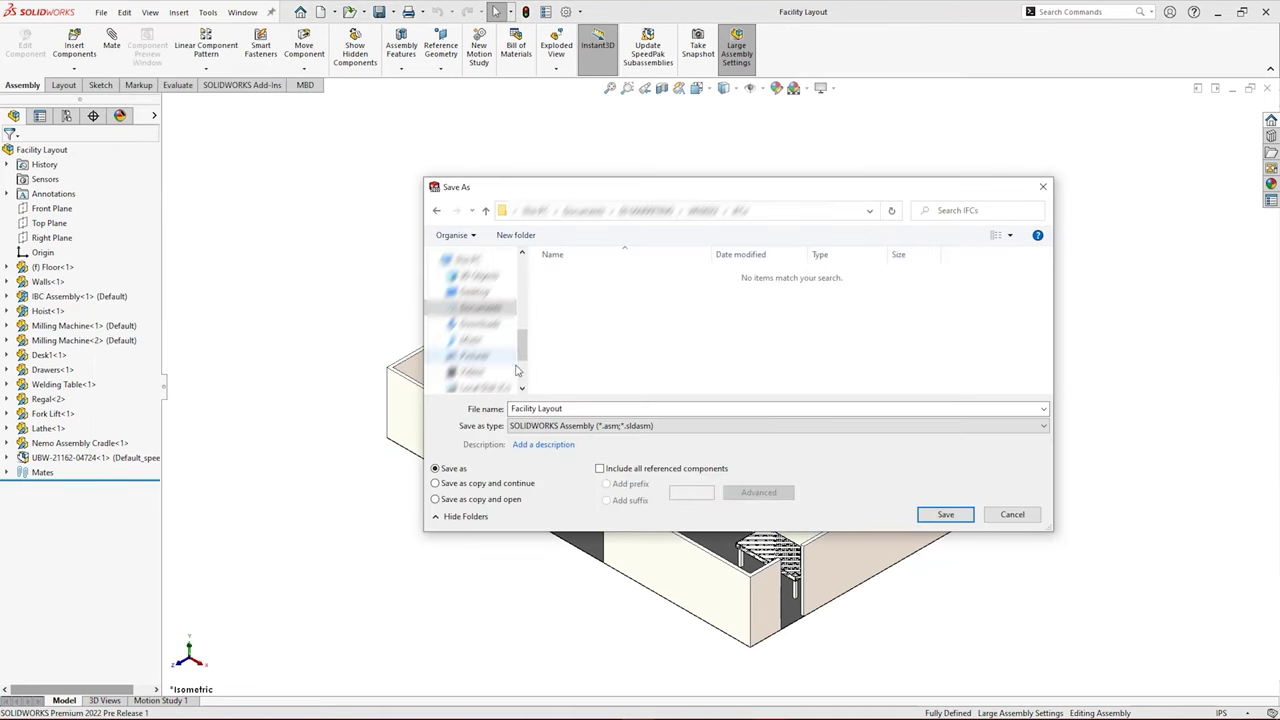
click(757, 426)
click(755, 289)
click(552, 507)
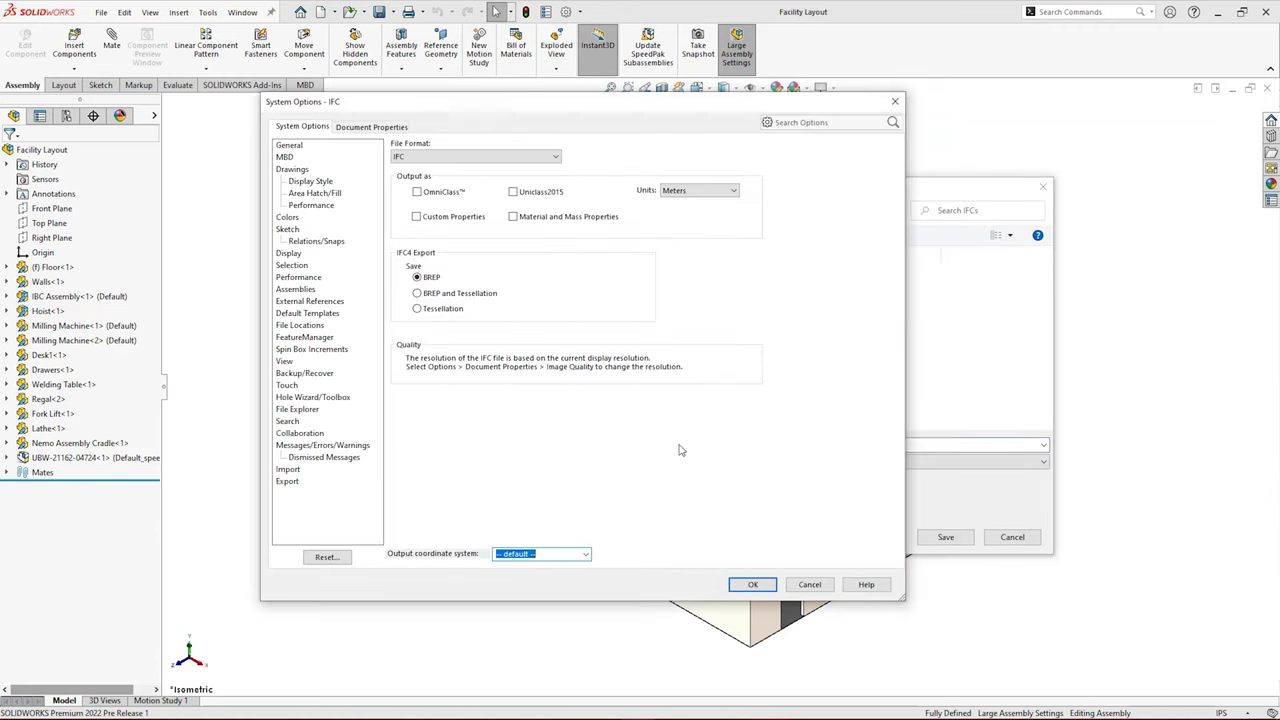
click(736, 191)
click(729, 222)
click(753, 585)
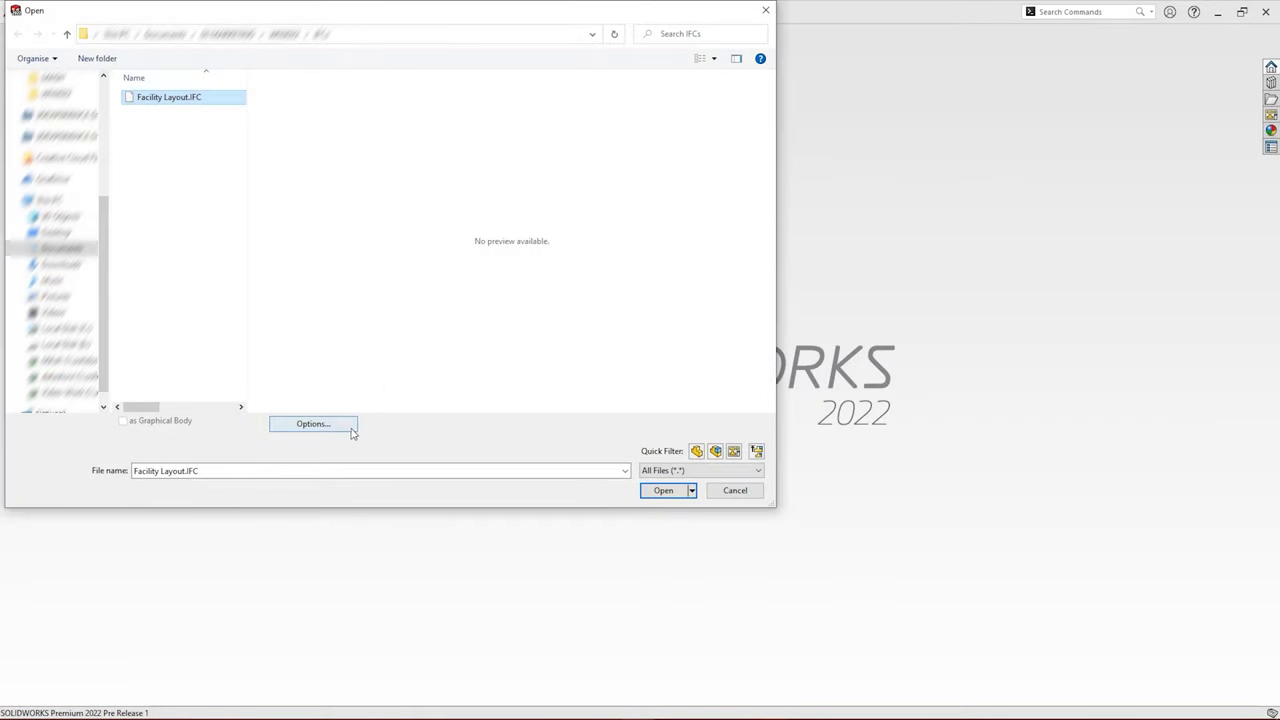
Open Facility Layout.IFC with the import entities limited to IFCFooting and IFCFurniture
click(312, 424)
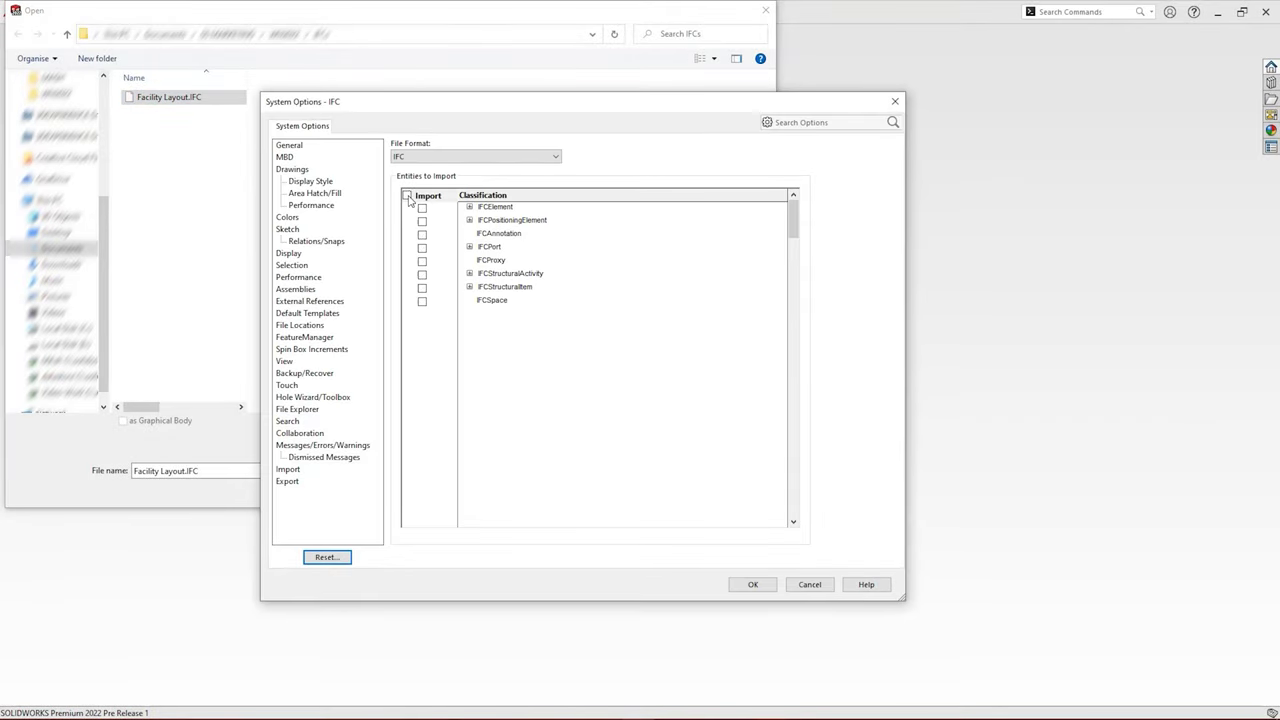
click(468, 207)
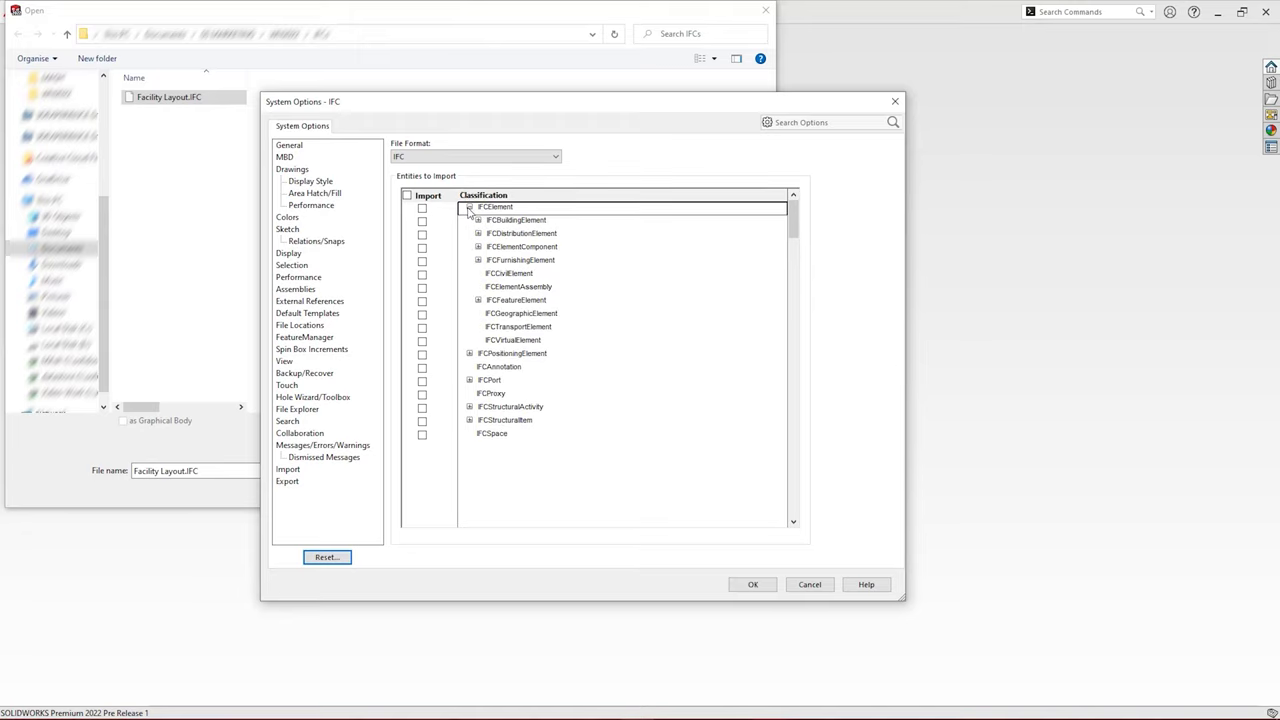
click(478, 220)
click(422, 327)
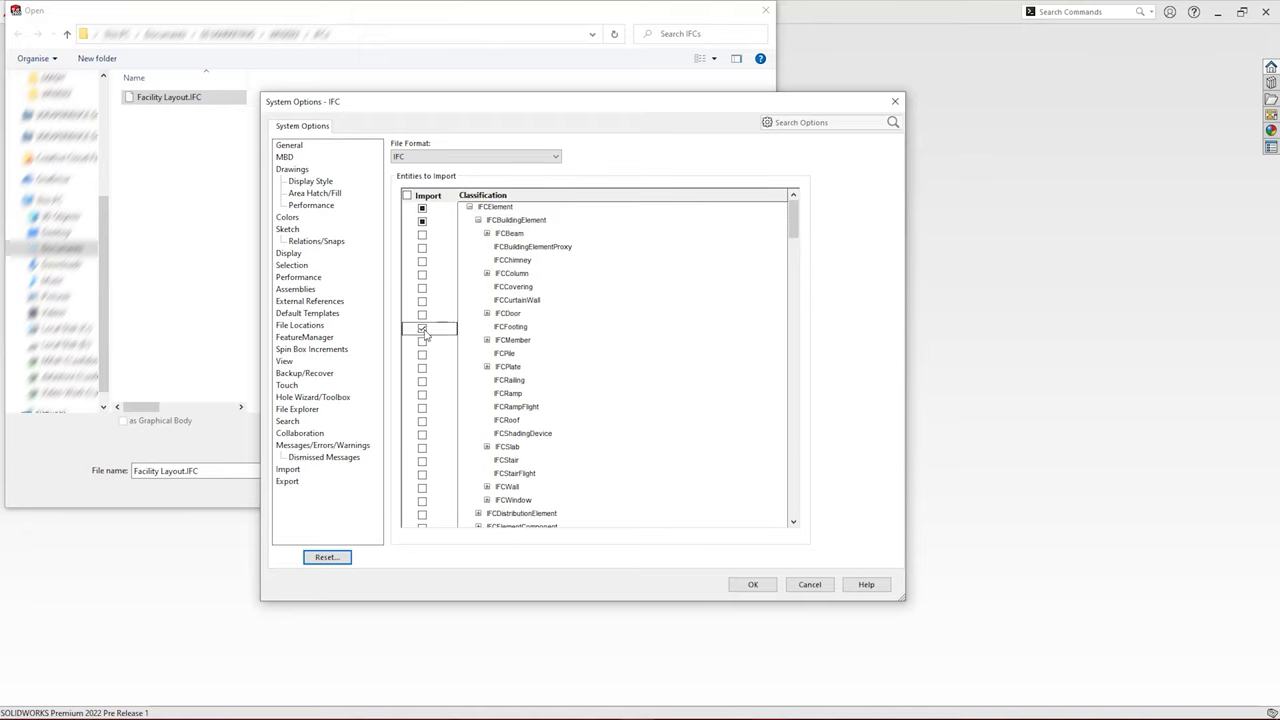
click(478, 220)
click(478, 260)
click(424, 274)
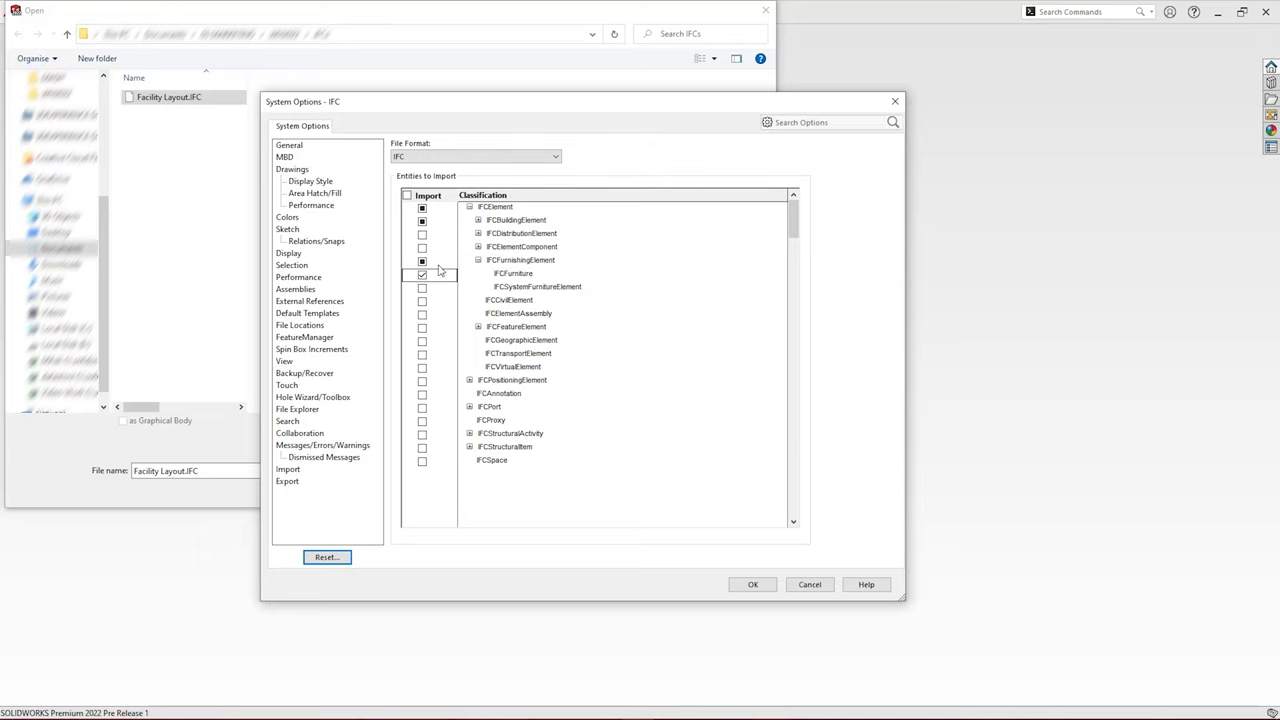
click(768, 586)
click(683, 491)
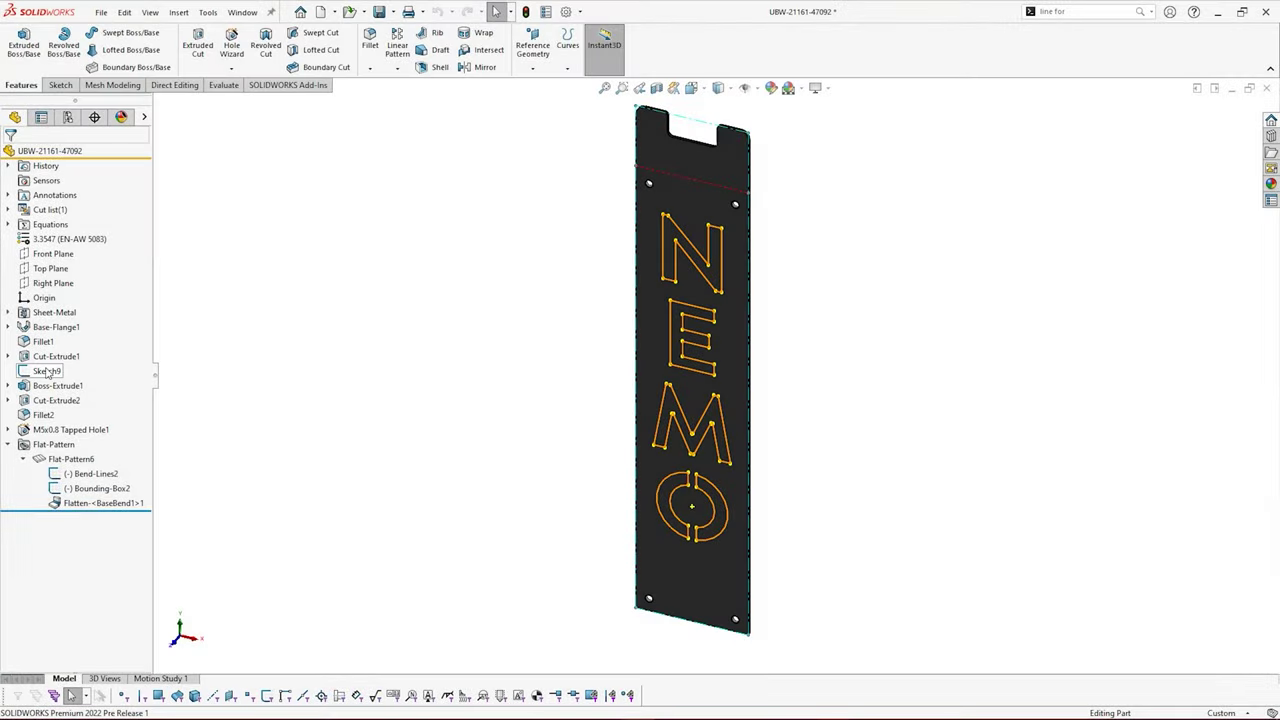
Set the sketch colour of the NEMO lettering, Sketch9, to yellow after trying other standard colours
right_click(40, 371)
click(90, 537)
click(77, 320)
click(95, 320)
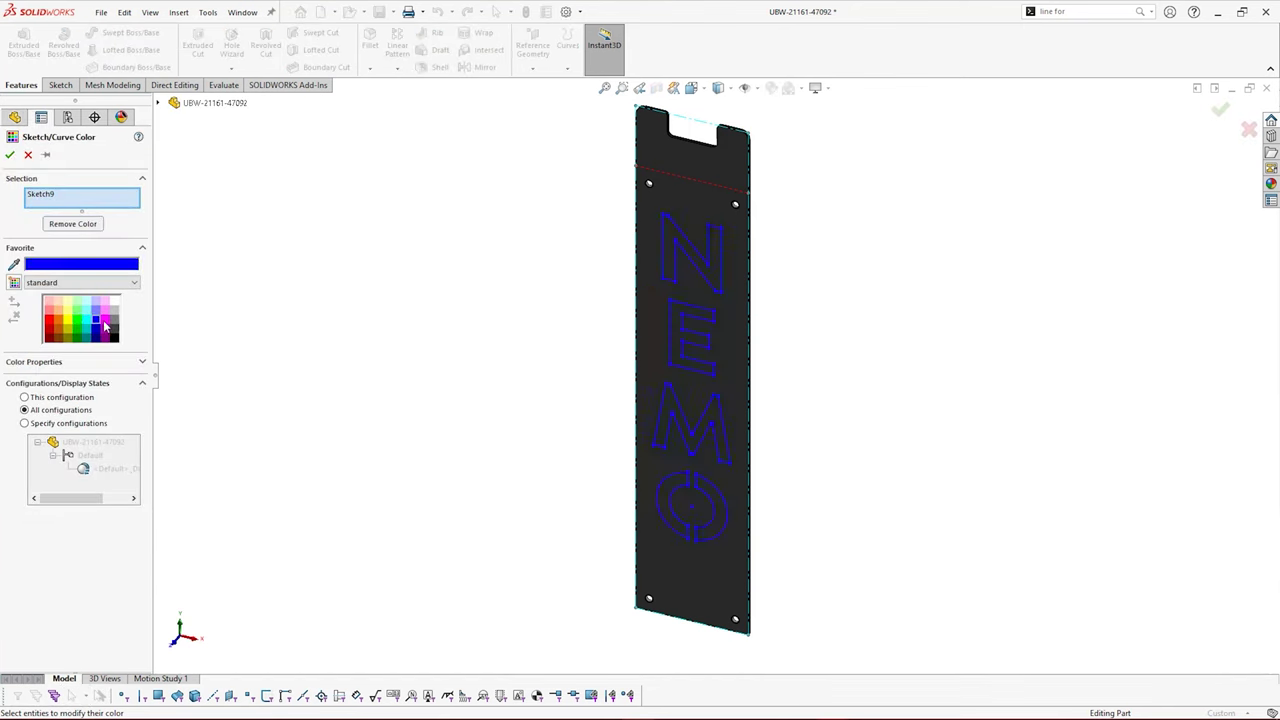
click(105, 320)
click(51, 321)
click(68, 321)
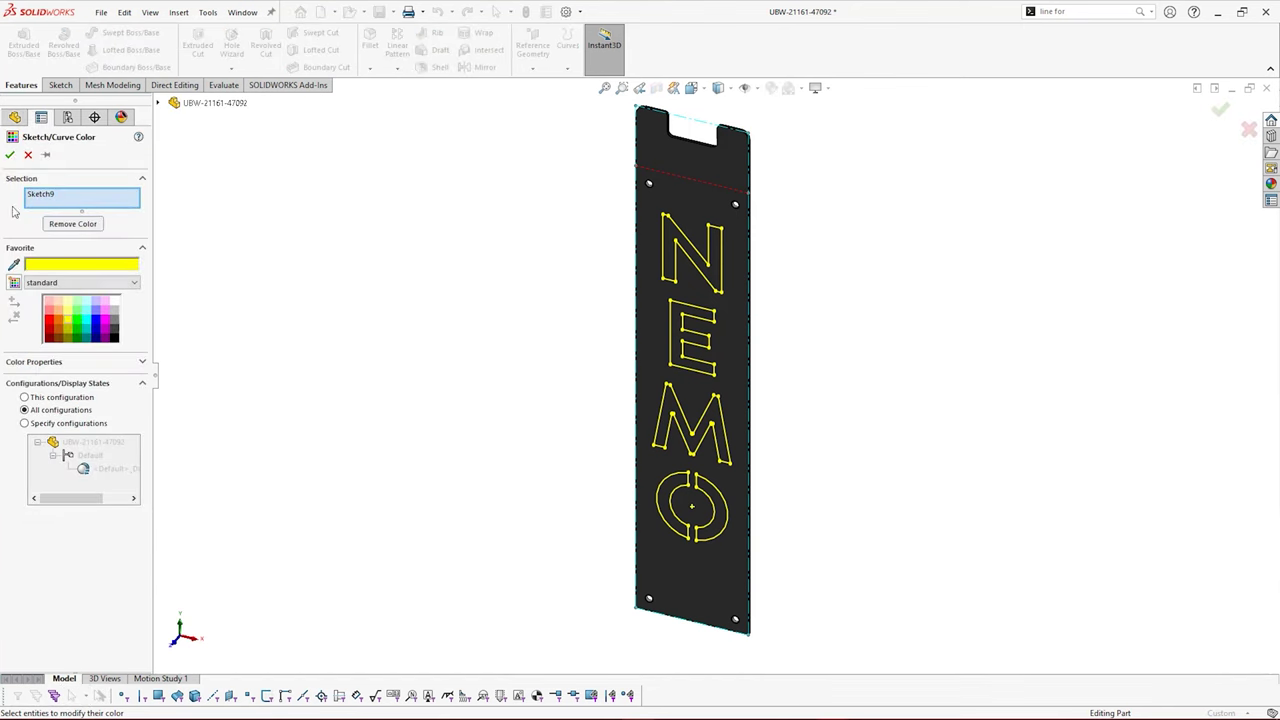
click(10, 155)
right_click(687, 172)
click(716, 476)
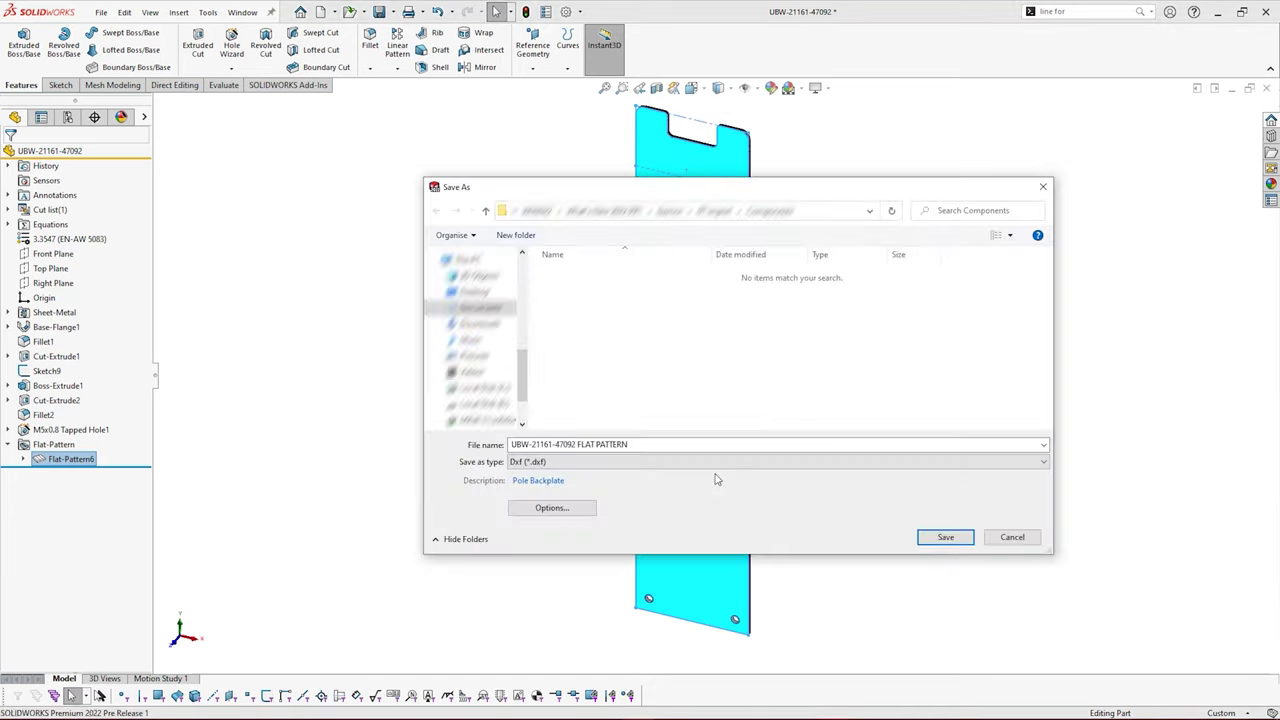
click(945, 537)
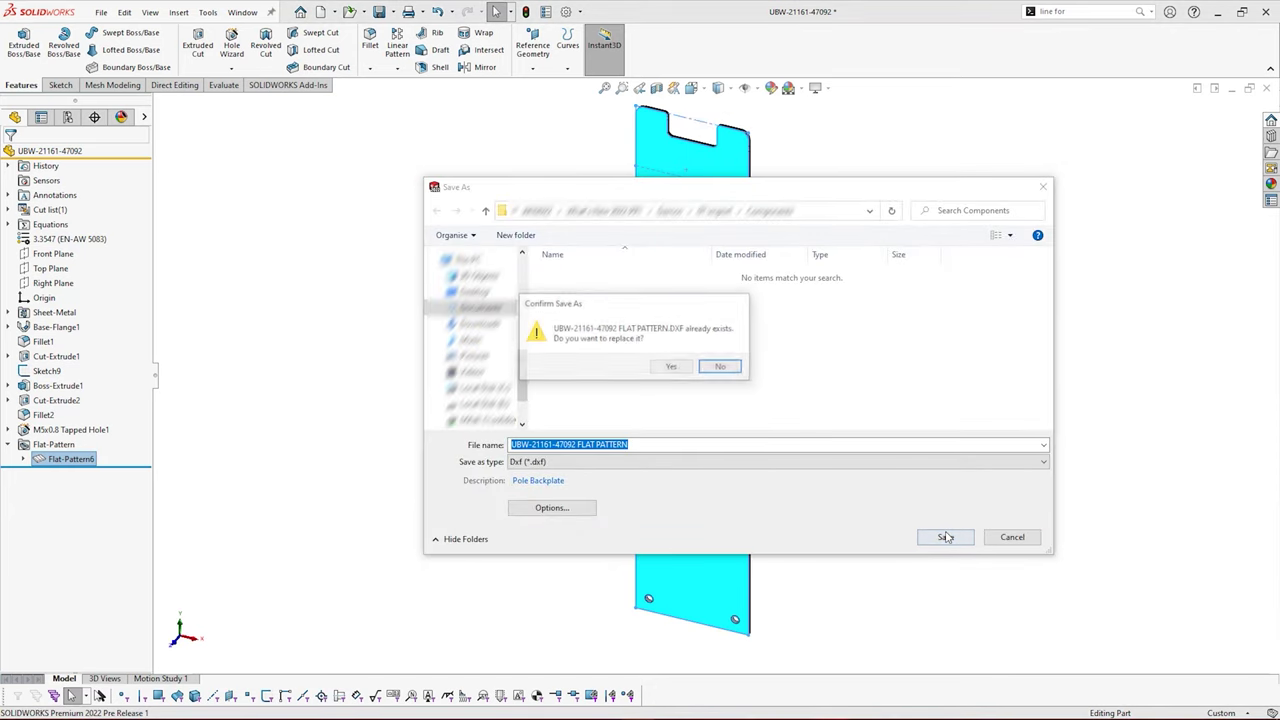
click(672, 367)
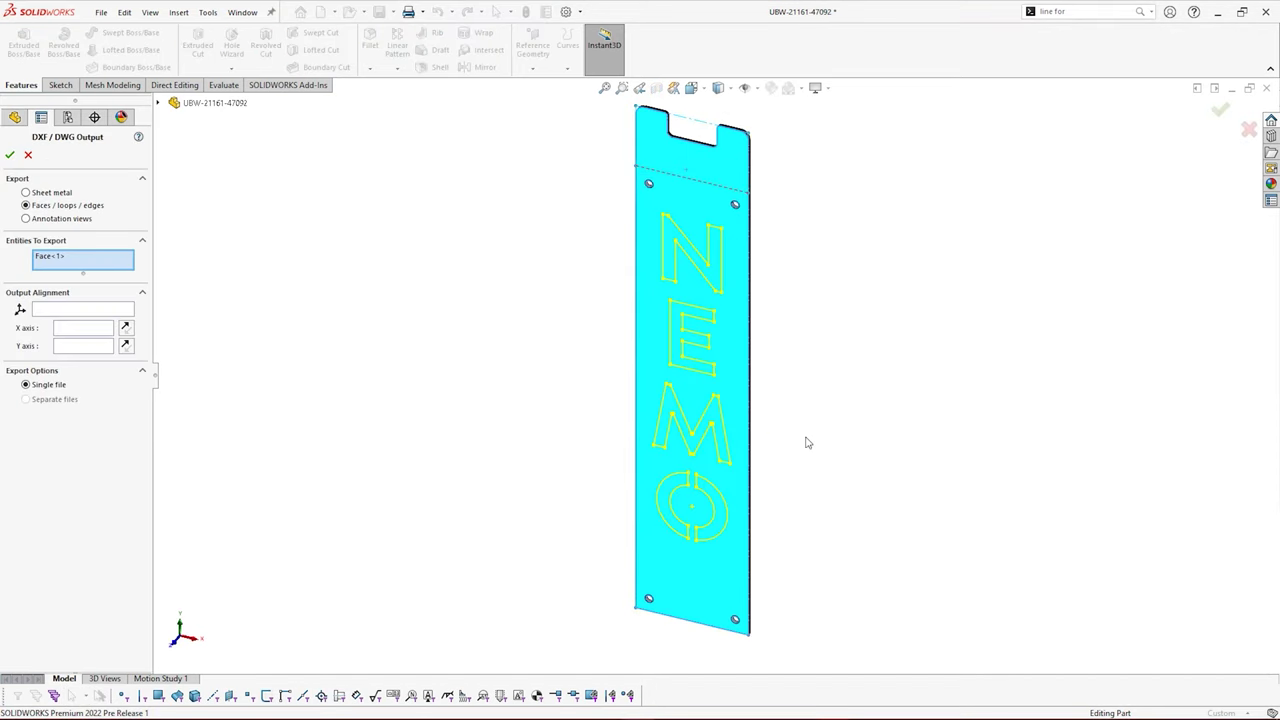
click(26, 192)
click(9, 154)
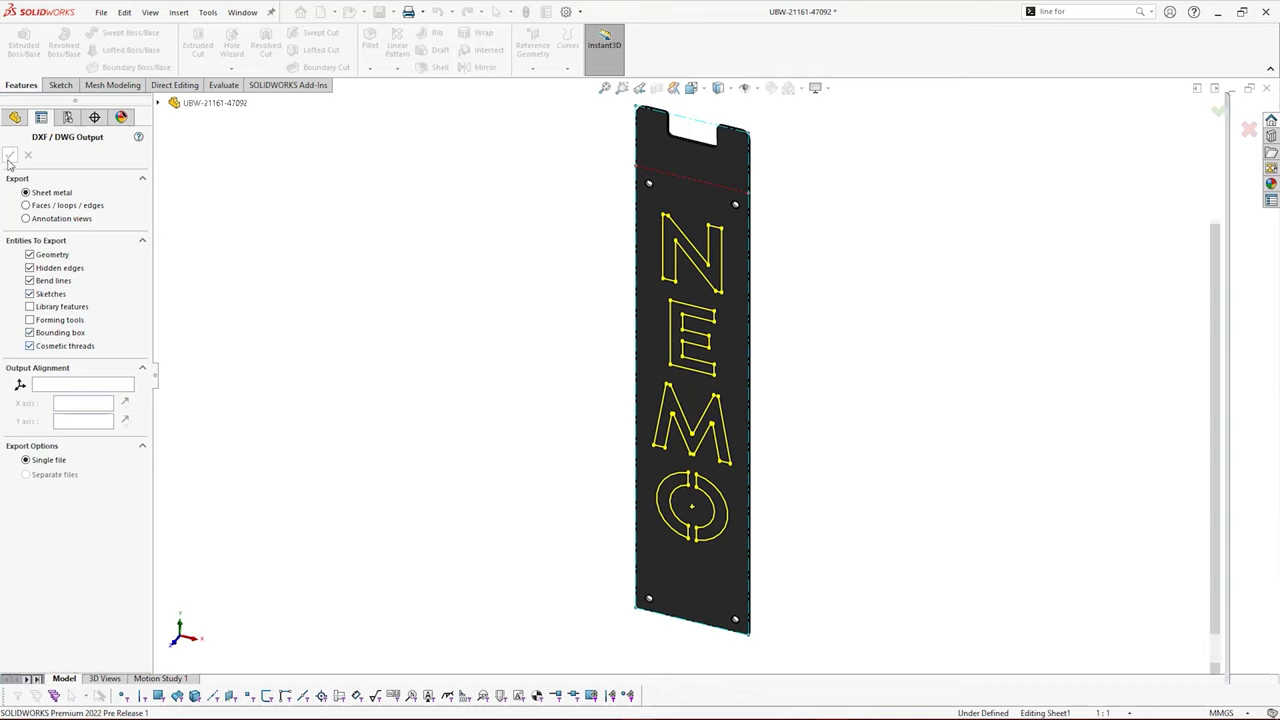
drag(652, 285, 695, 467)
click(669, 219)
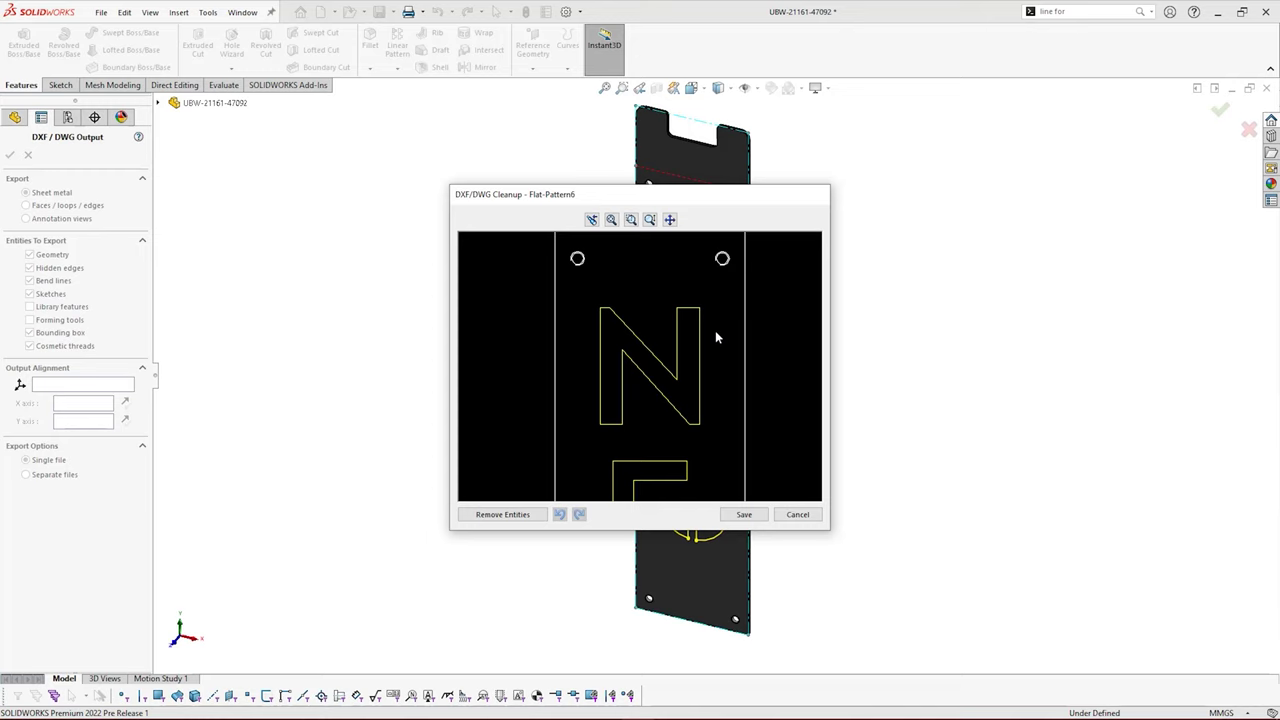
scroll(719, 287, down, 5)
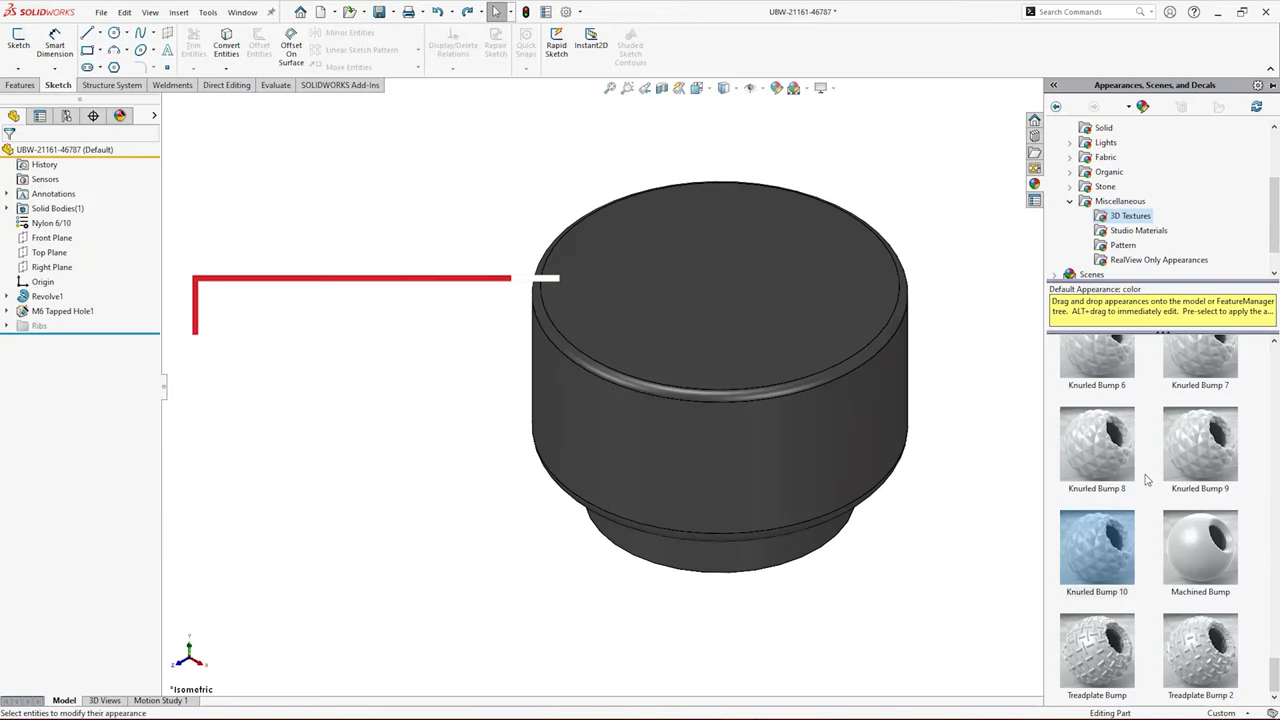
Apply the Knurled Bump 10 appearance to the knob's outer cylindrical face
drag(1097, 547, 823, 457)
click(837, 460)
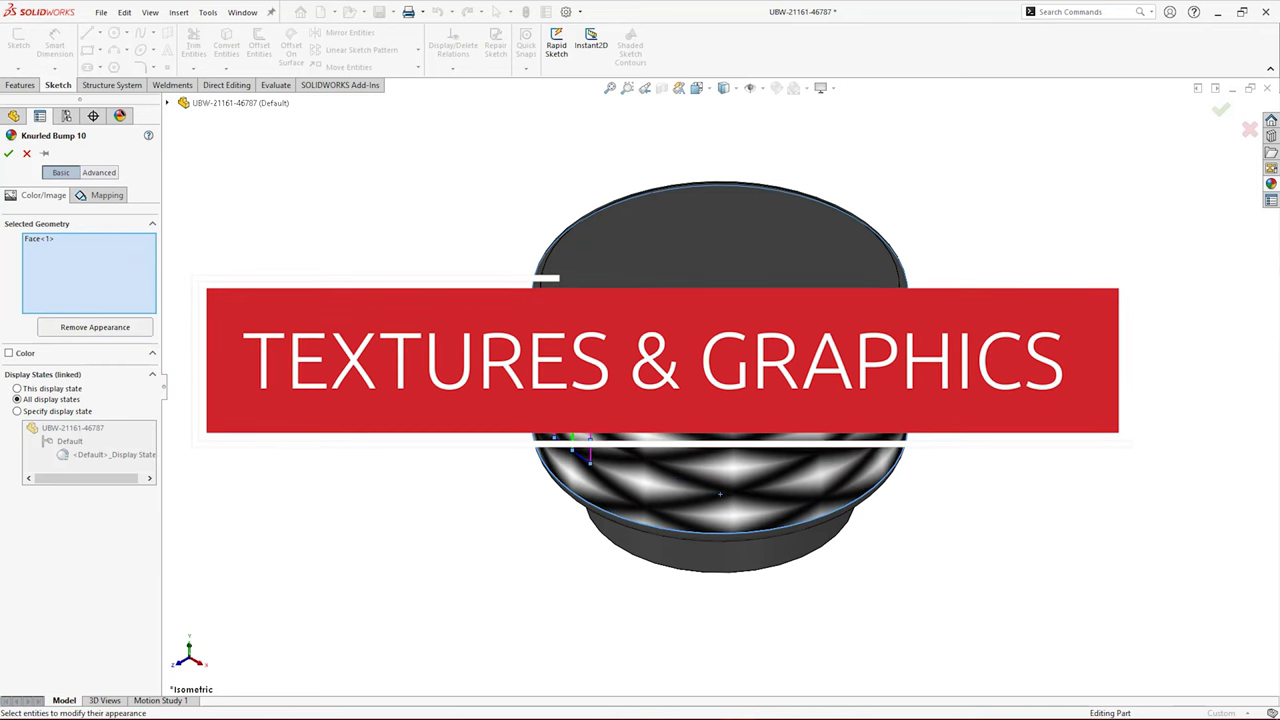
key(Return)
Start a 3D Texture on the knob body, converting its knurled texture to 3D with White up Black down turned off
text(texture)
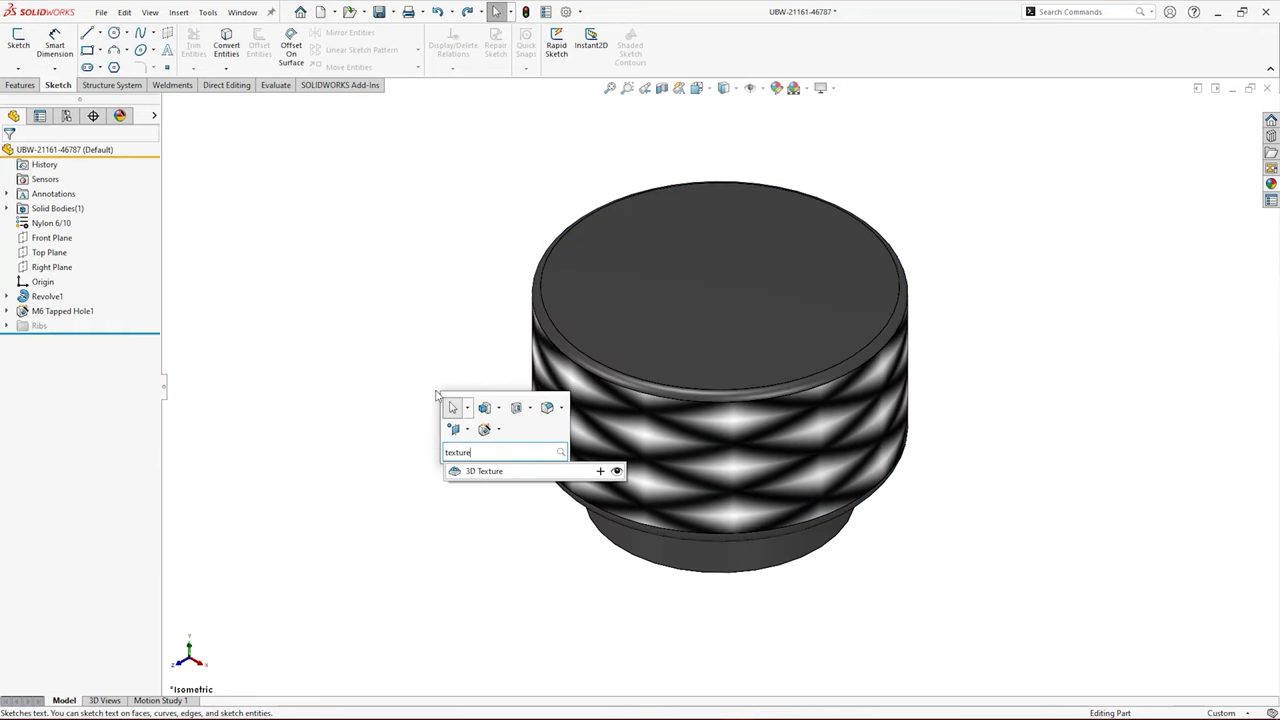
click(471, 474)
click(614, 449)
click(22, 265)
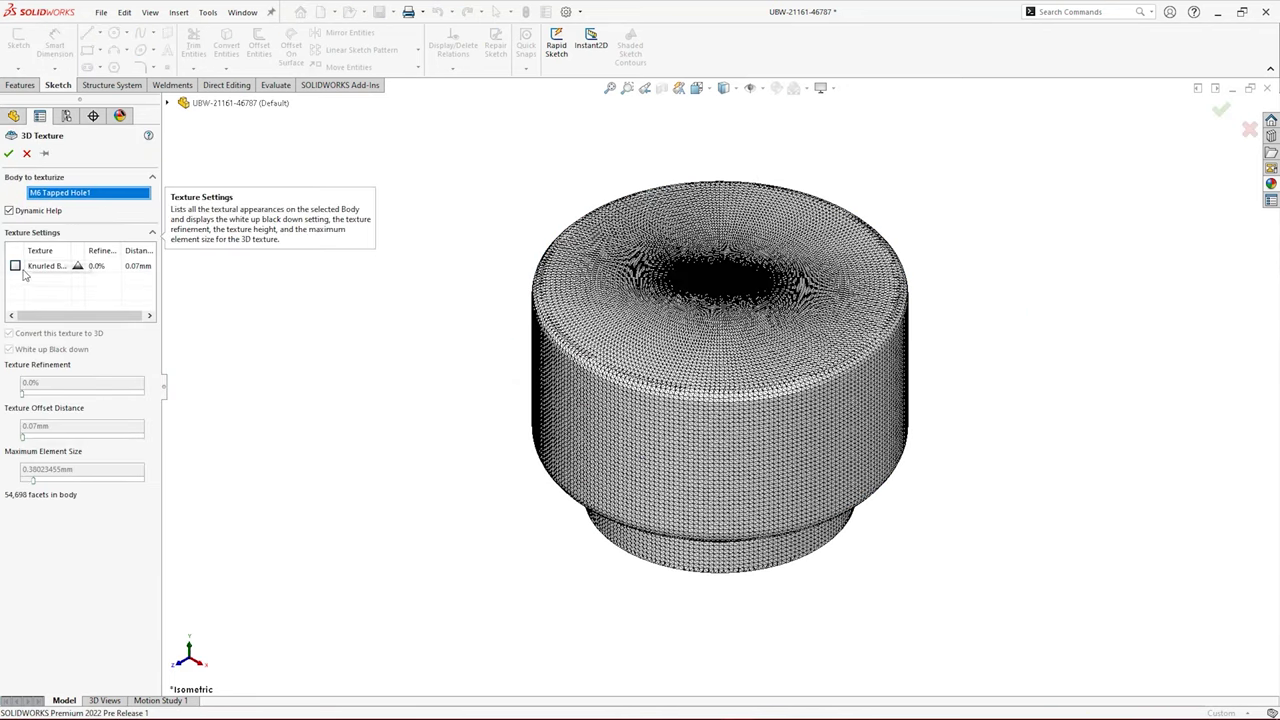
click(9, 349)
Set texture refinement to 90.9%, offset distance to 0.81 mm and maximum element size to about 0.17 mm, and create the 3D texture
drag(22, 393, 74, 393)
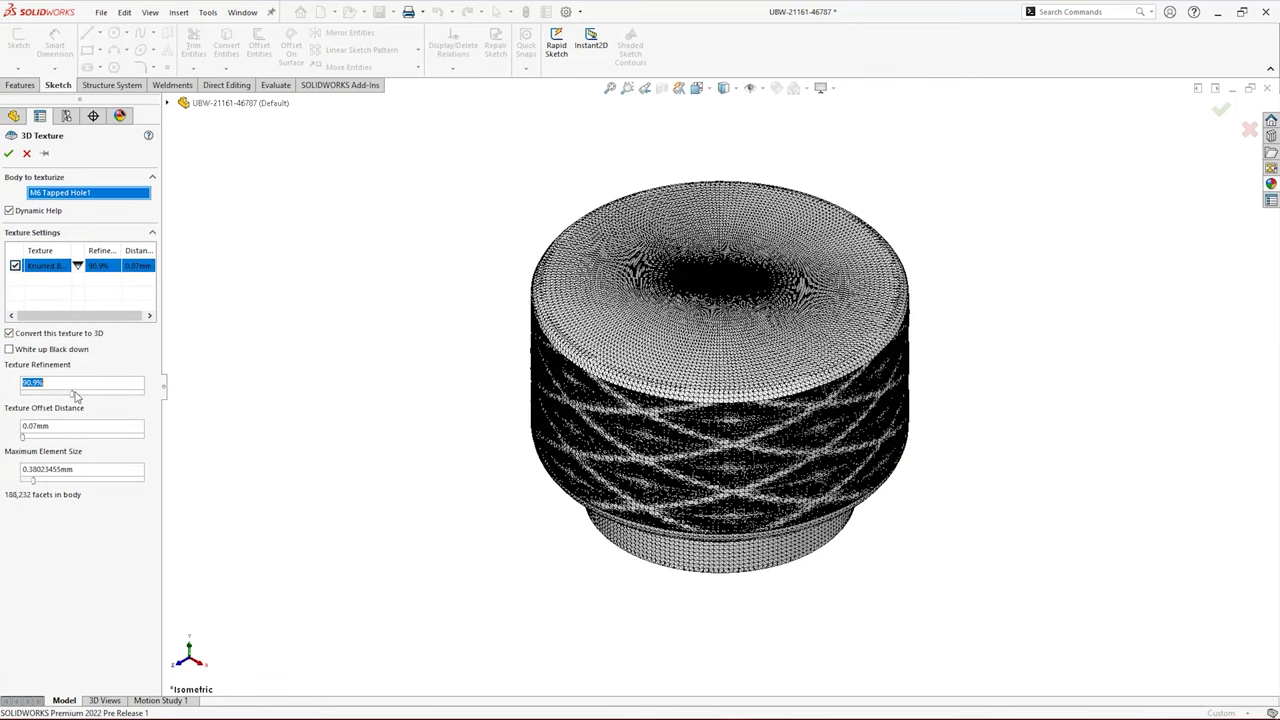
drag(22, 437, 40, 442)
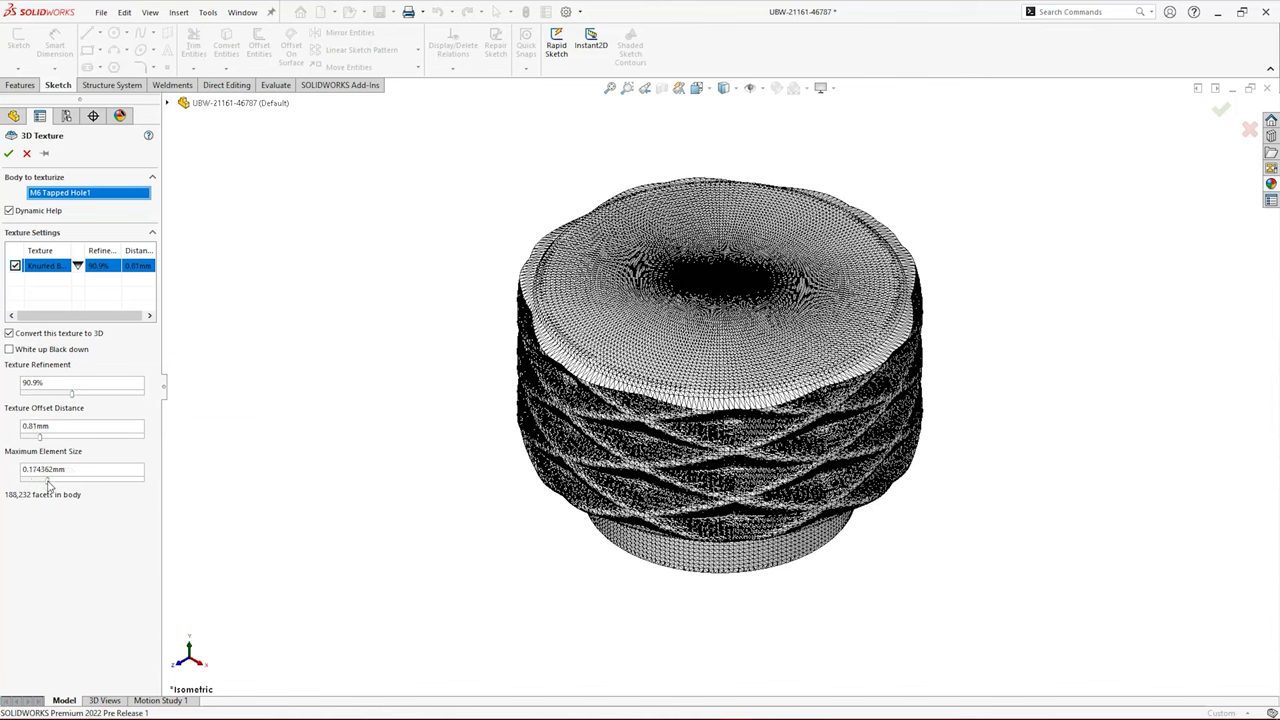
drag(48, 484, 47, 482)
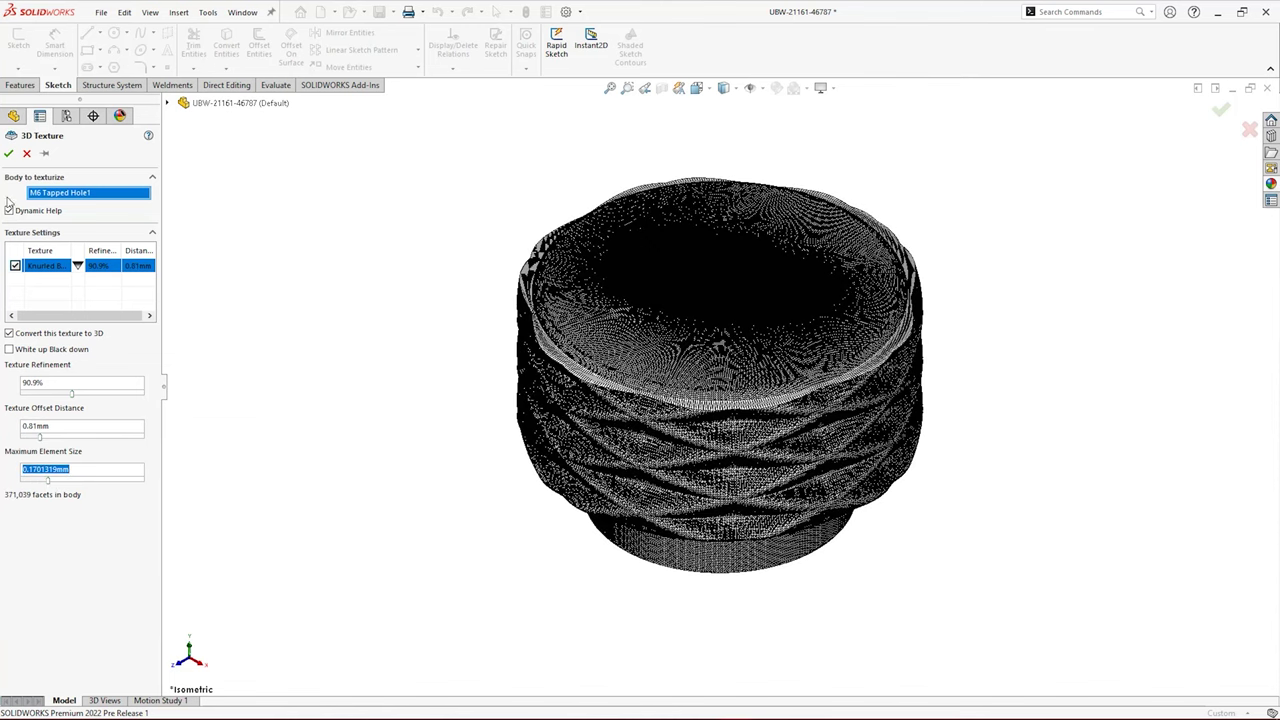
click(8, 154)
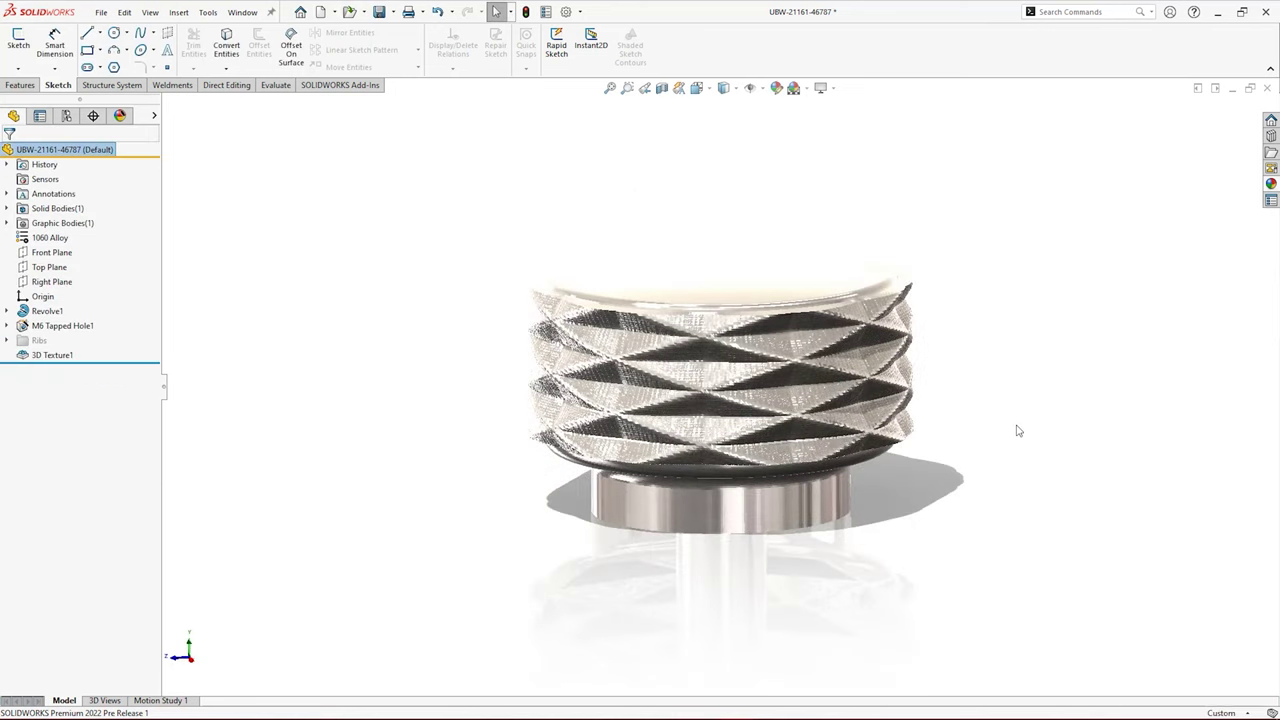
scroll(970, 447, down, 5)
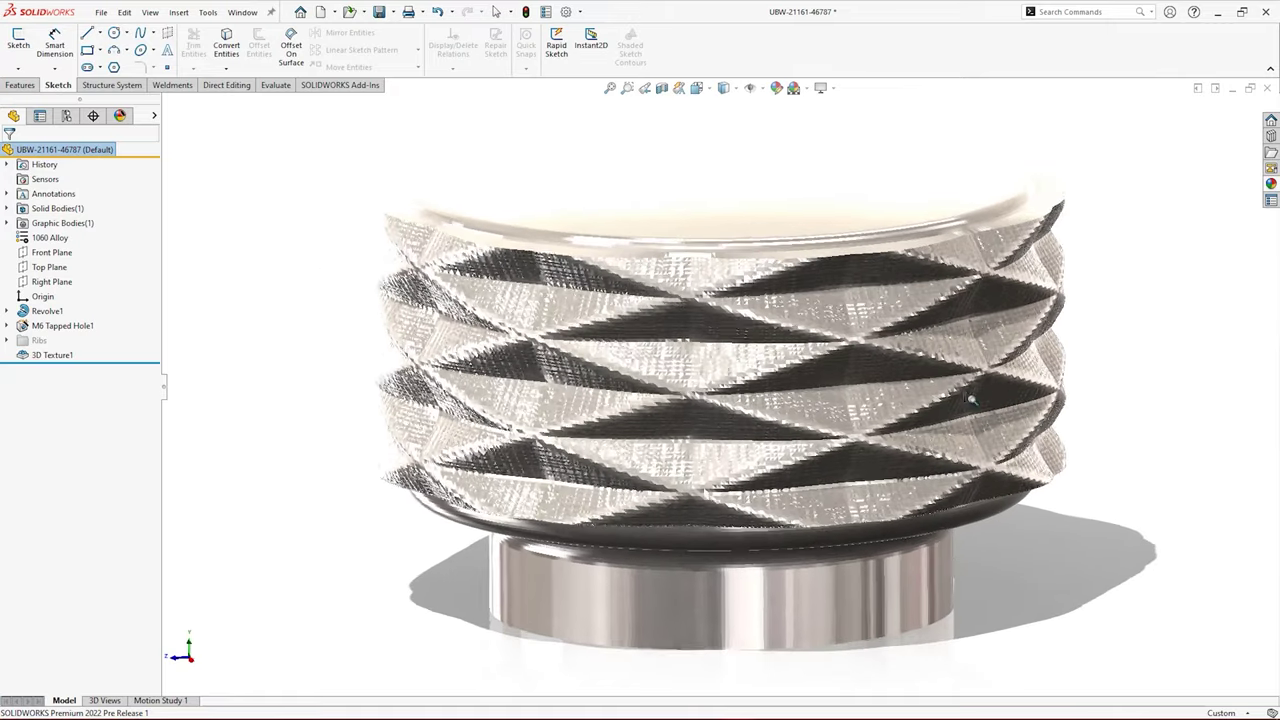
scroll(975, 450, up, 6)
middle_drag(985, 462, 977, 371)
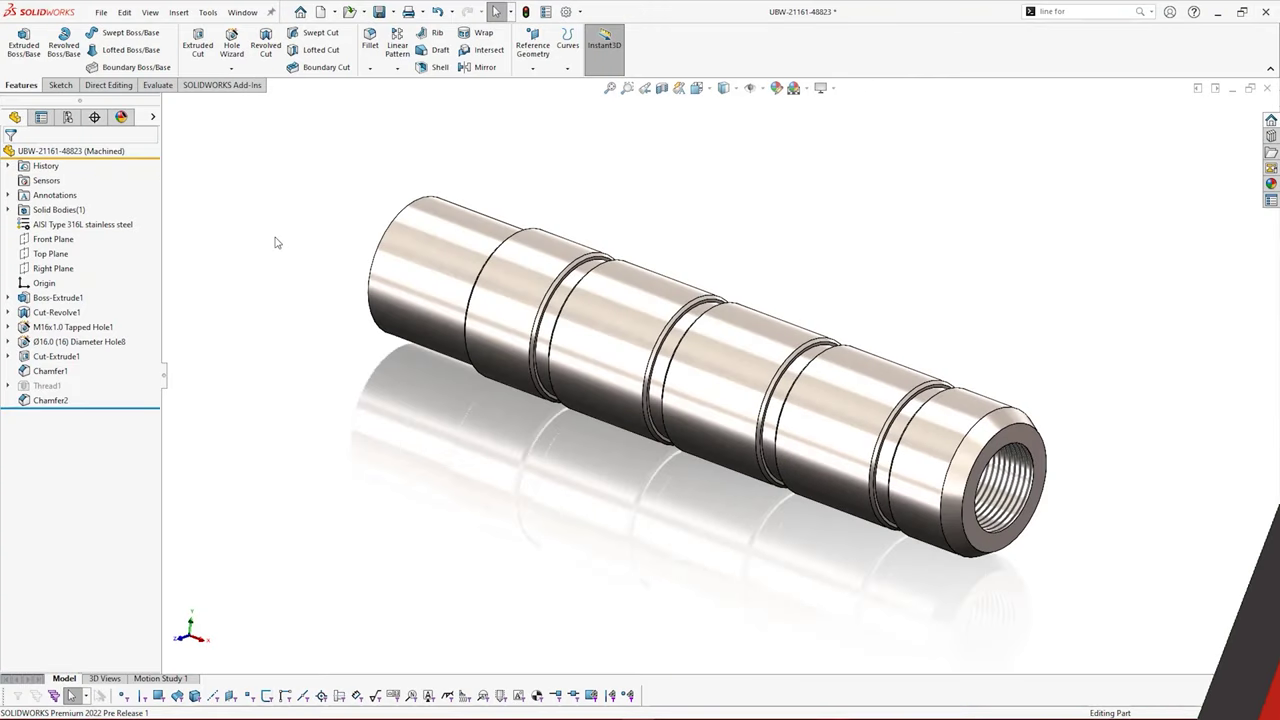
Start a Stud Wizard thread on the shaft's unthreaded end edge, using ANSI Metric Machine Threads, size M22x1.5
click(232, 68)
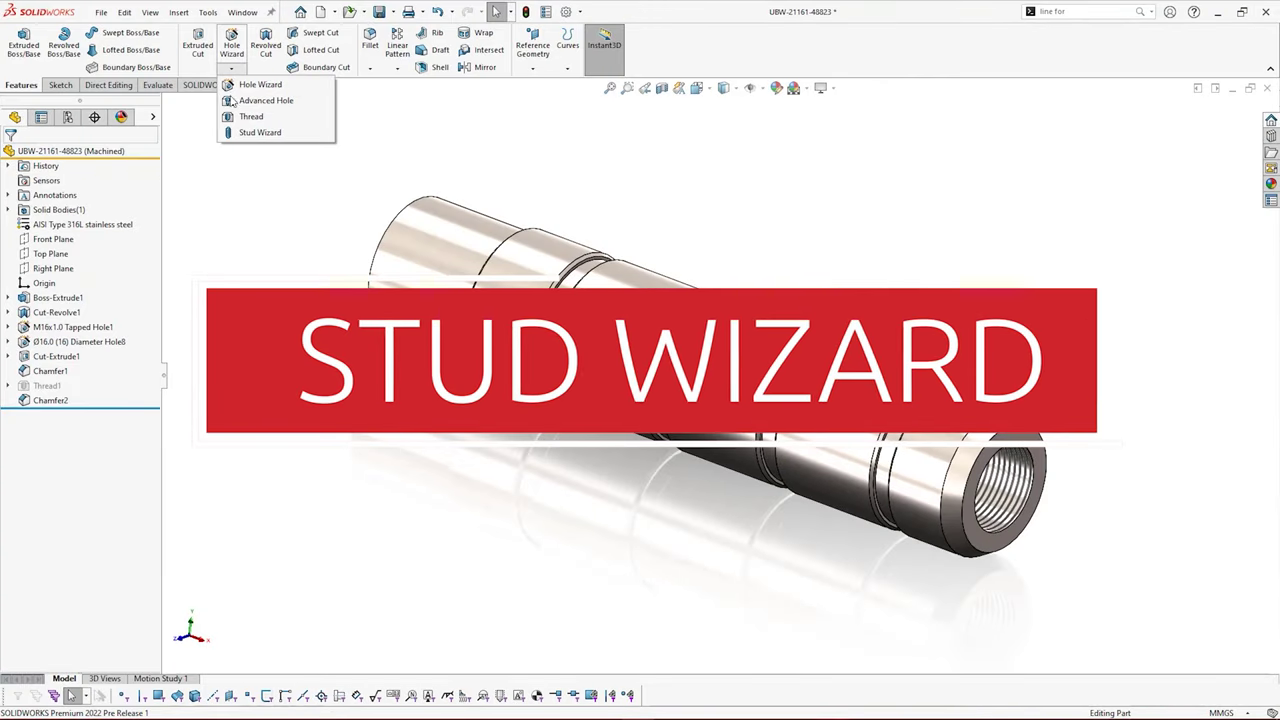
click(245, 134)
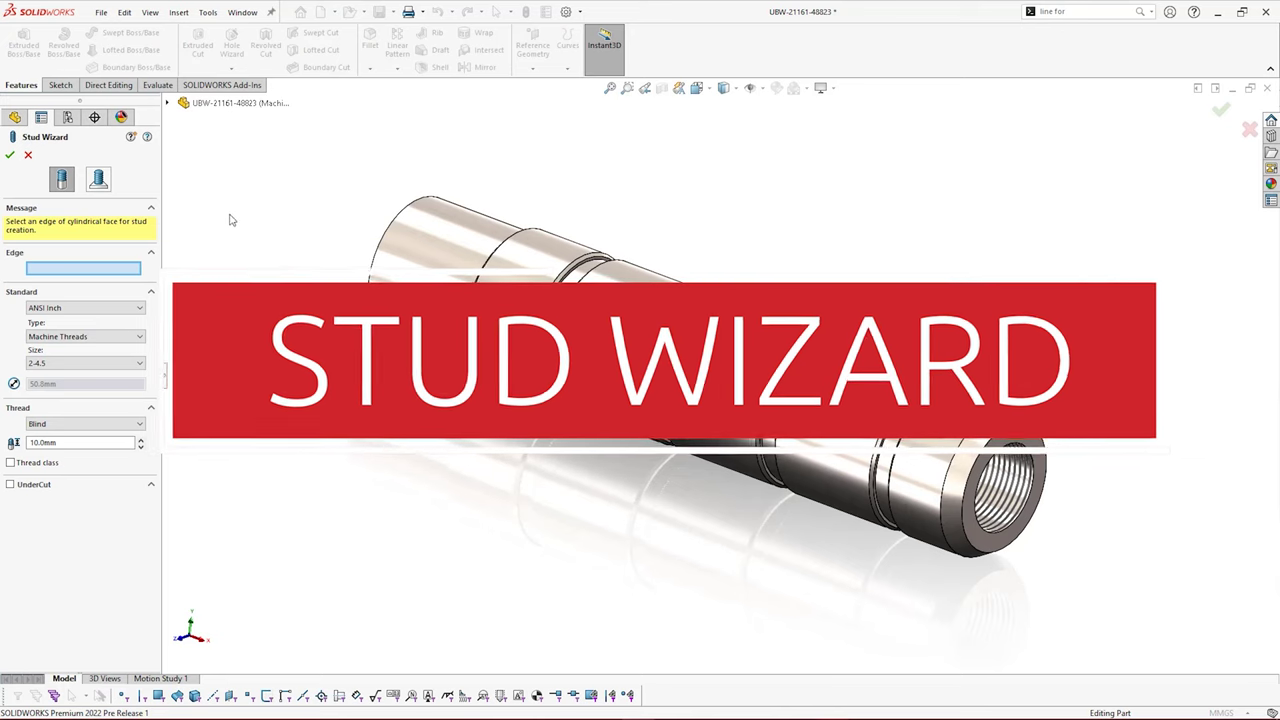
click(367, 262)
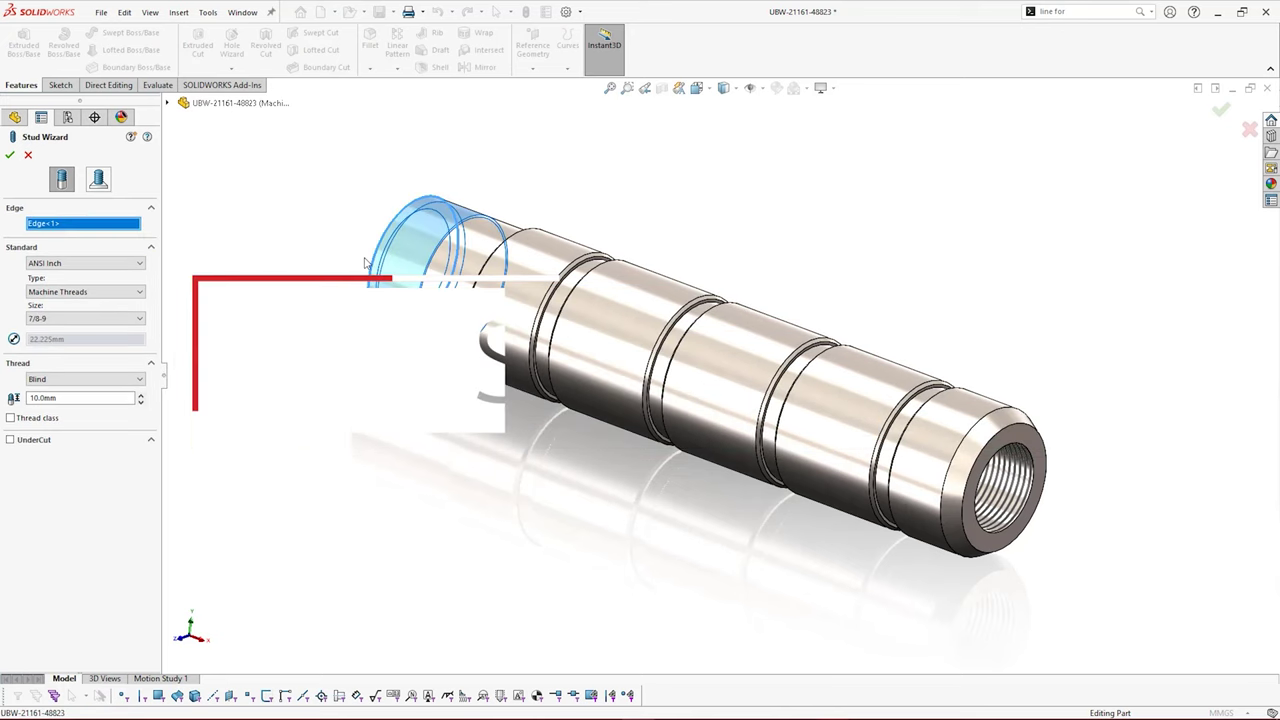
click(120, 263)
click(119, 289)
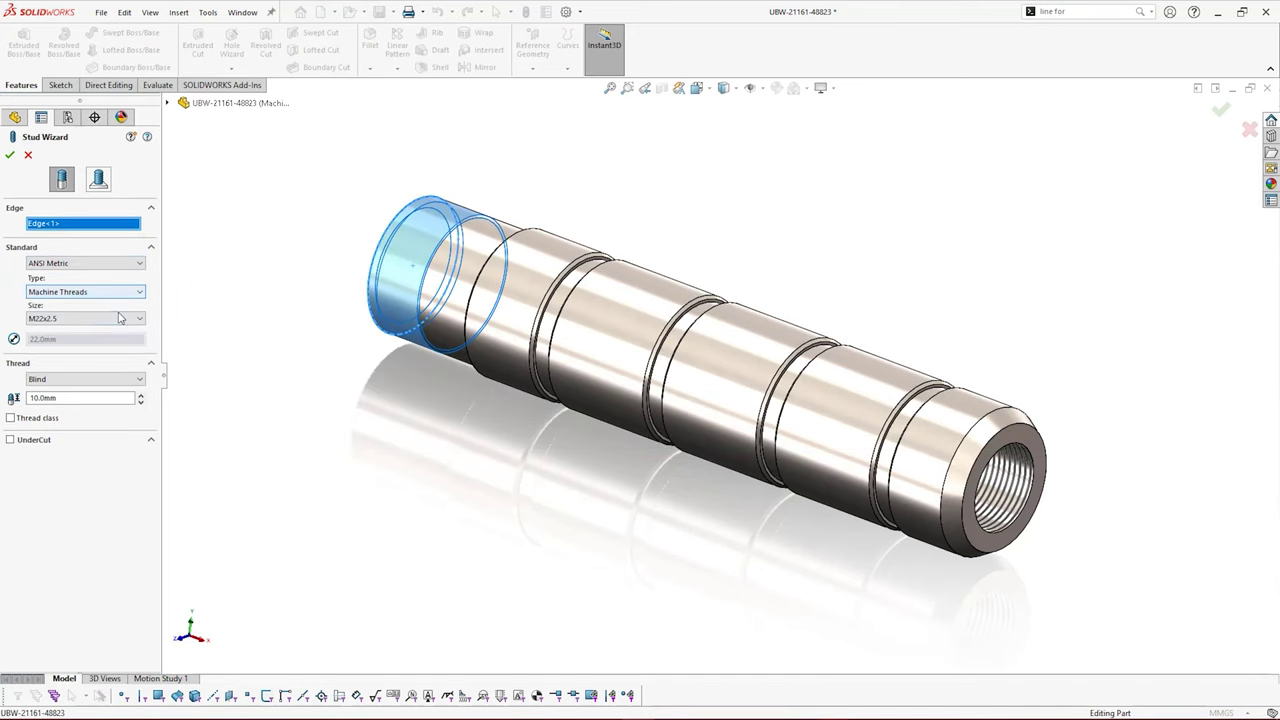
click(119, 318)
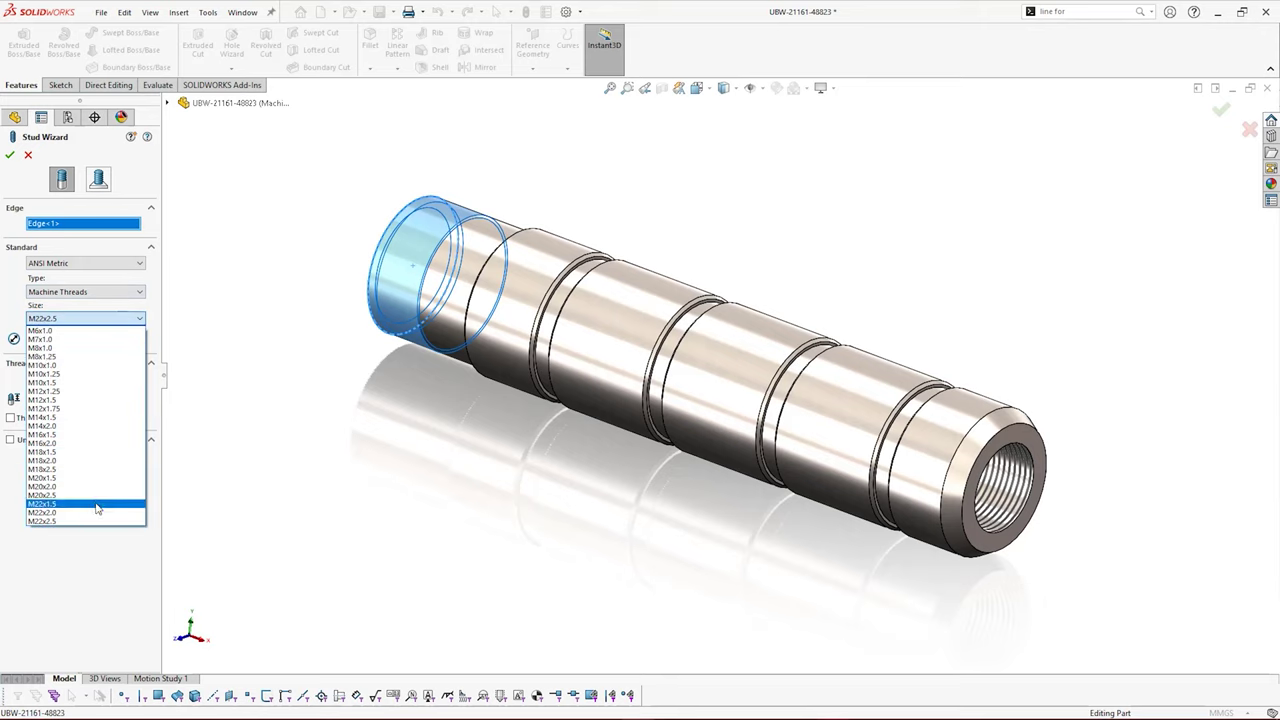
click(97, 505)
Set the stud thread to run Up to Next with an undercut, and create the stud feature
click(97, 384)
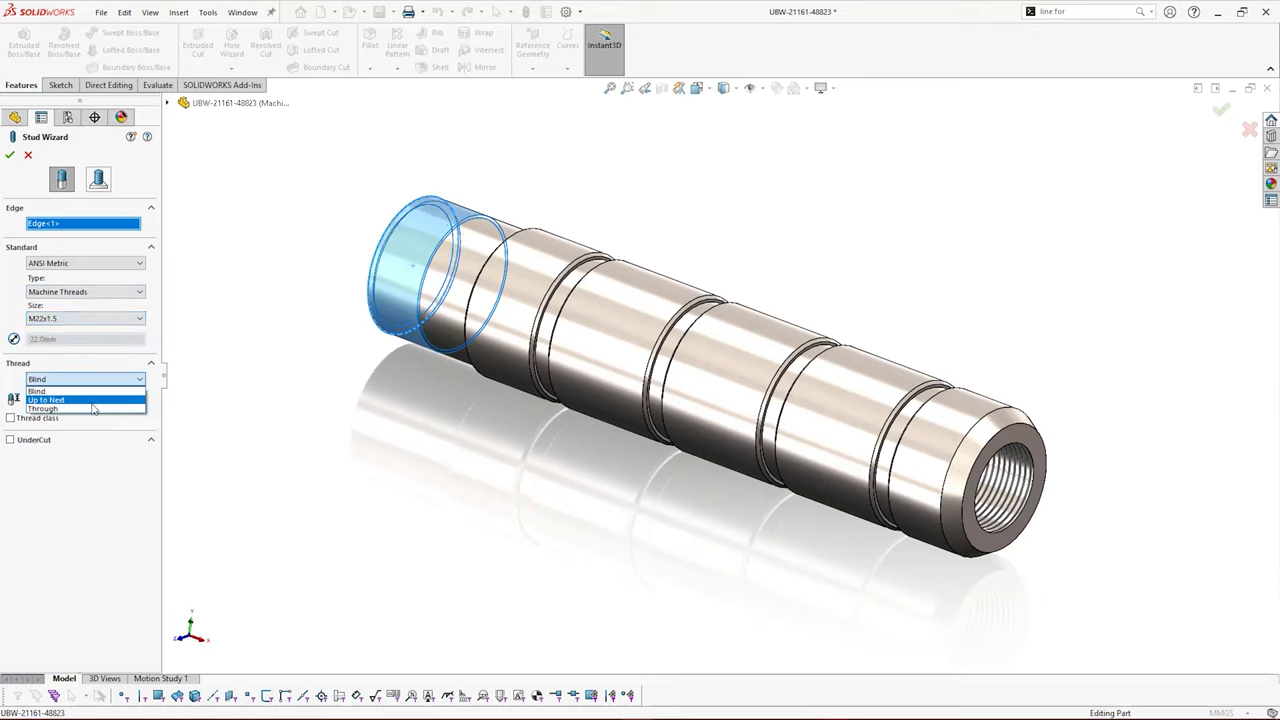
click(95, 404)
click(10, 419)
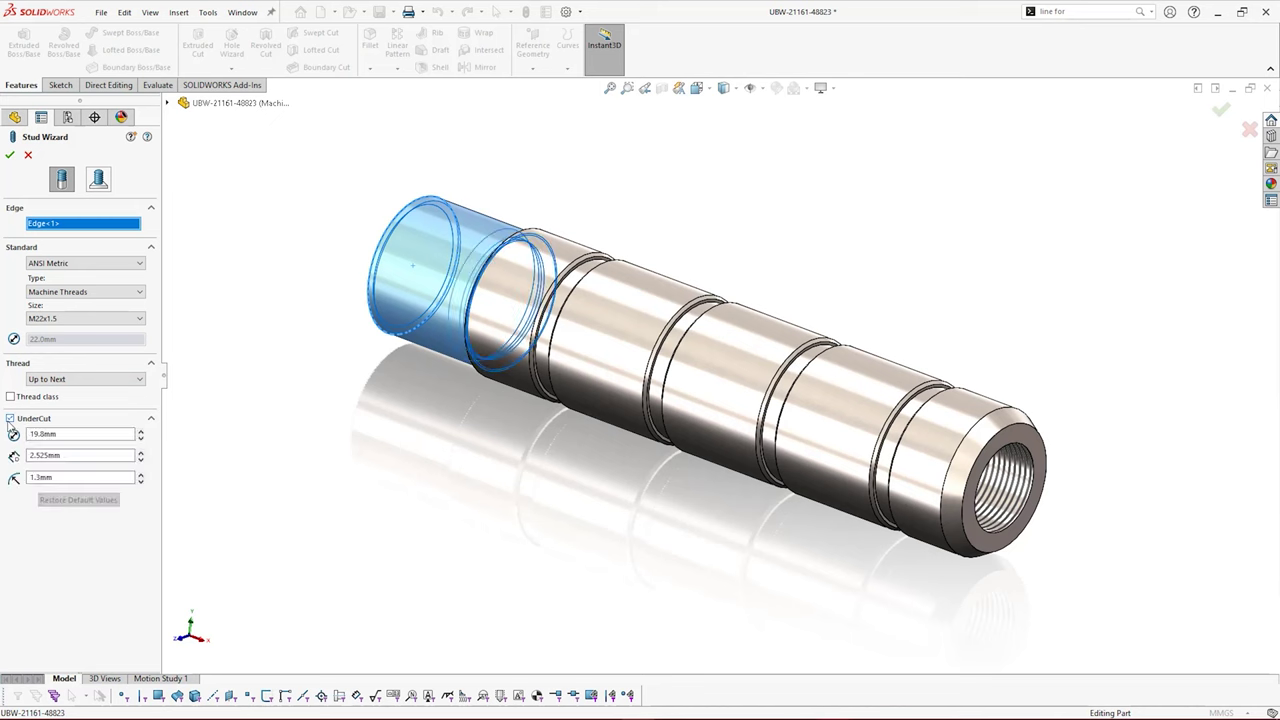
click(7, 158)
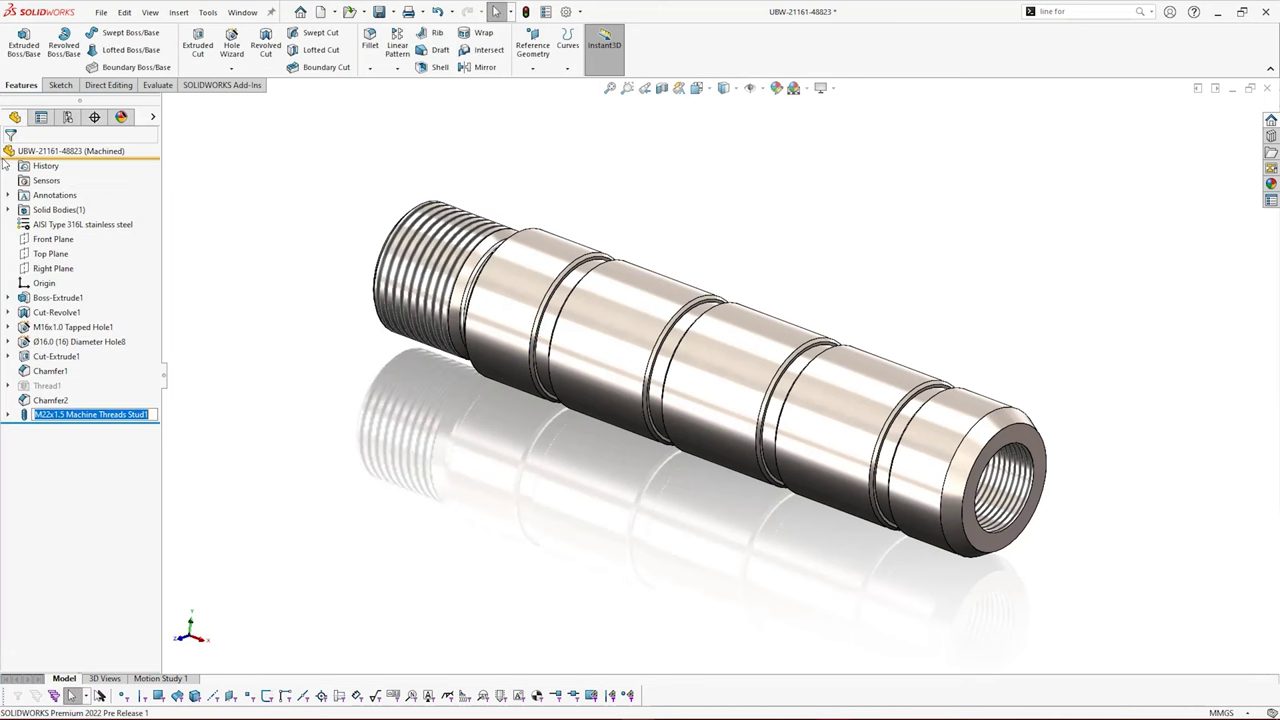
key(Return)
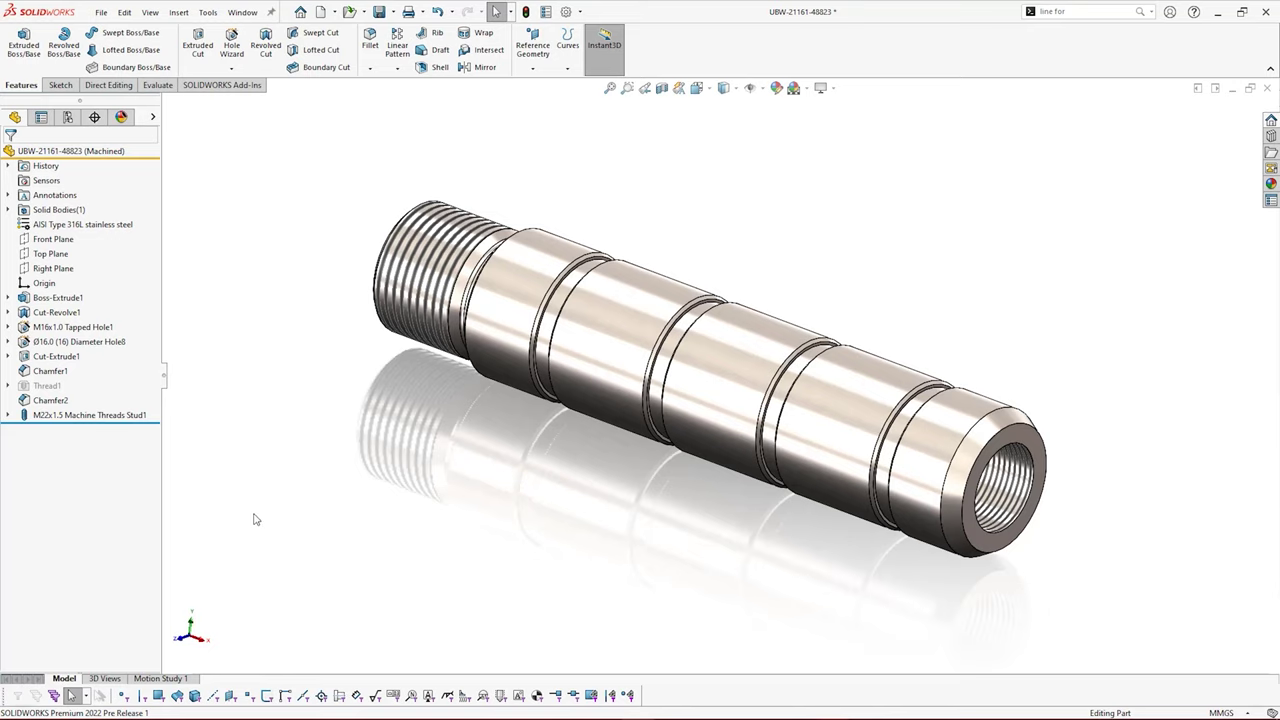
mouse_move(254, 519)
middle_down()
mouse_move(359, 519)
mouse_move(263, 503)
middle_up()
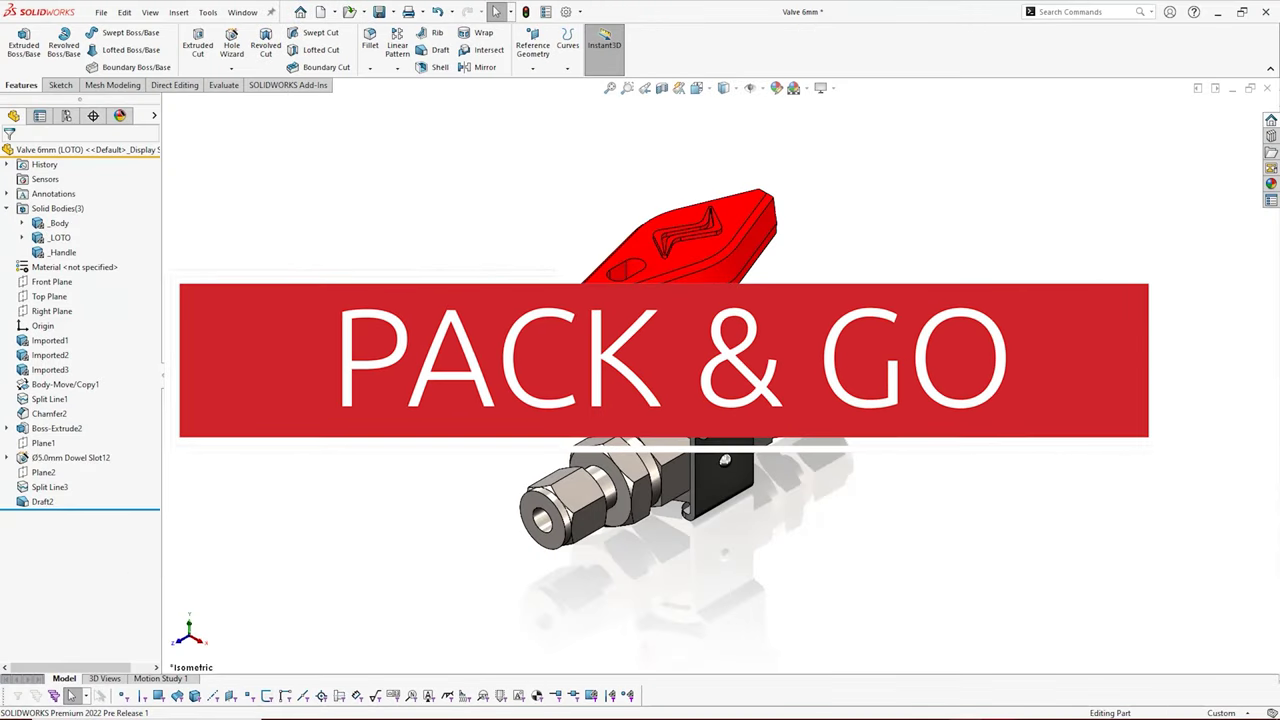
Save the valve's three solid bodies as separate parts _Body.SLDPRT, _Handle.SLDPRT and _LOTO.SLDPRT
right_click(70, 208)
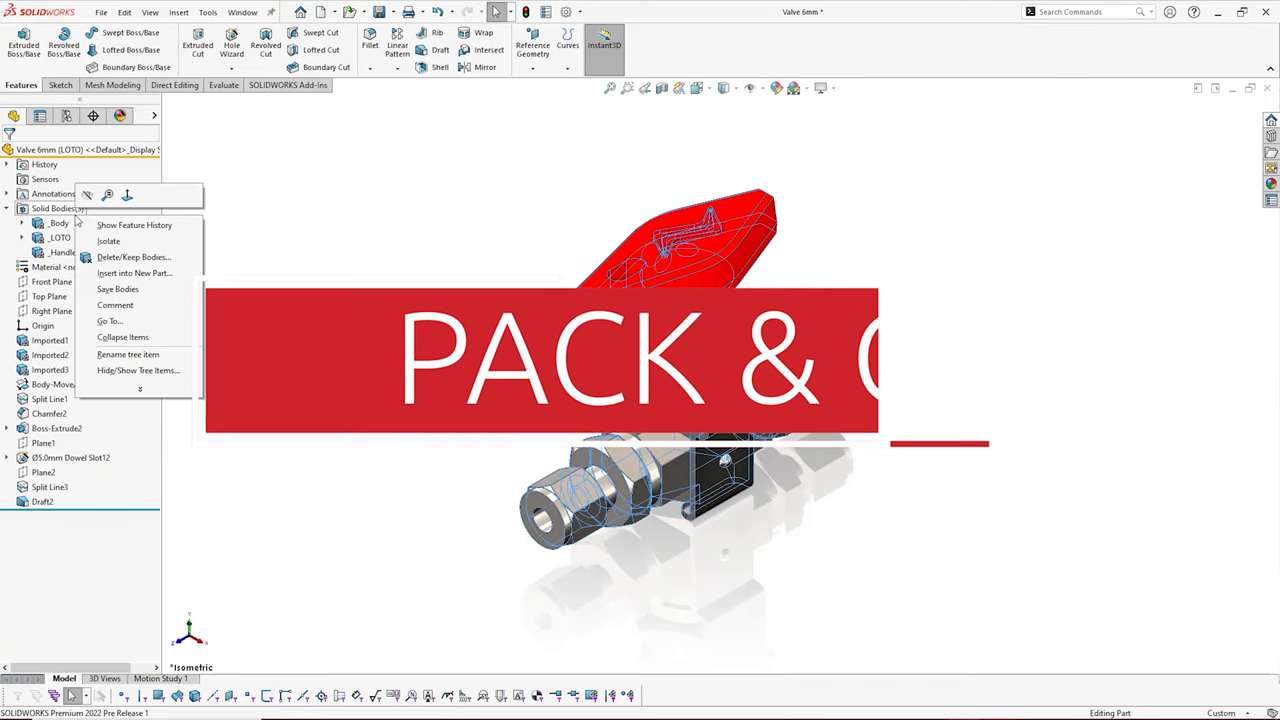
click(117, 289)
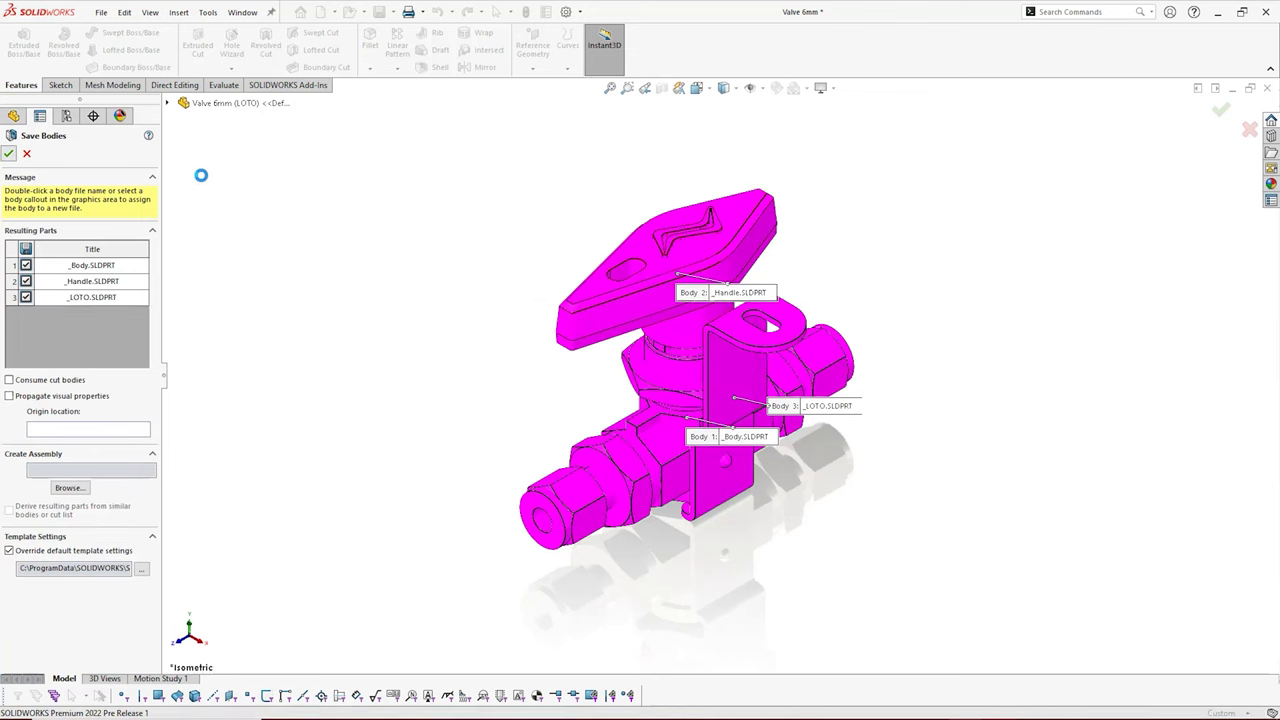
Set up a Pack and Go of the valve that includes only Valve 6mm and _Handle, saved to a Zip file
click(103, 13)
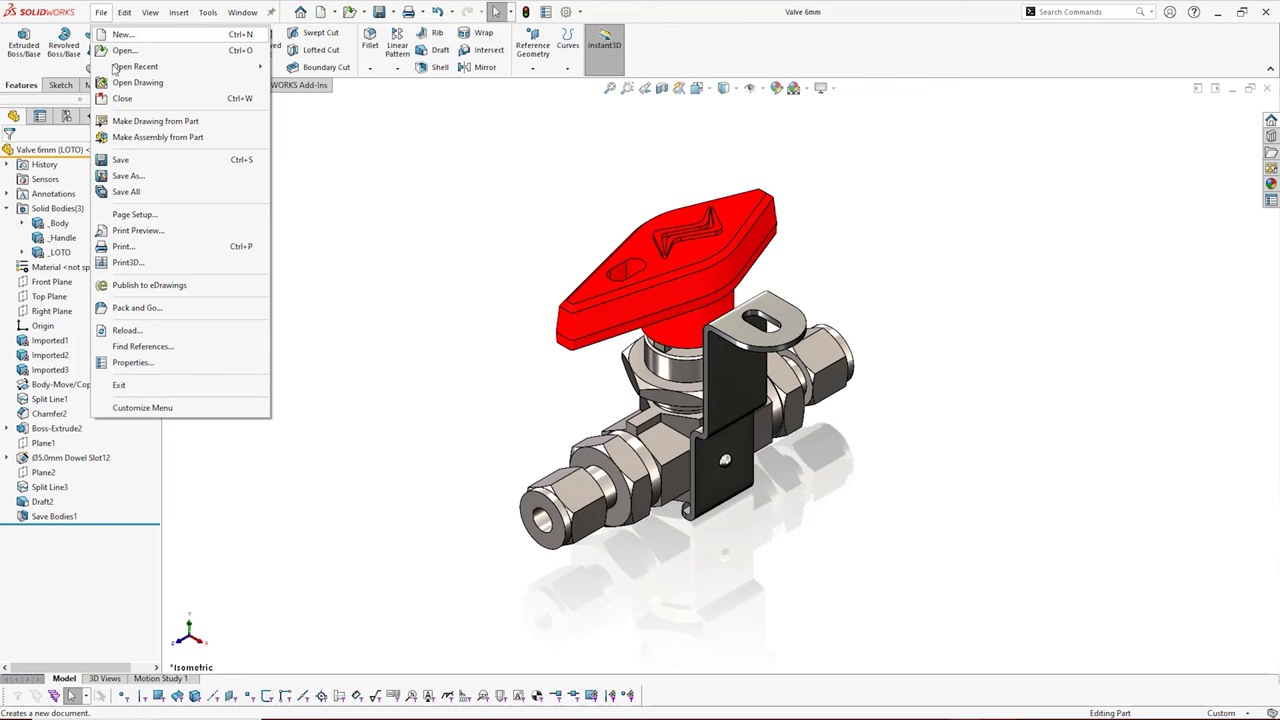
click(197, 309)
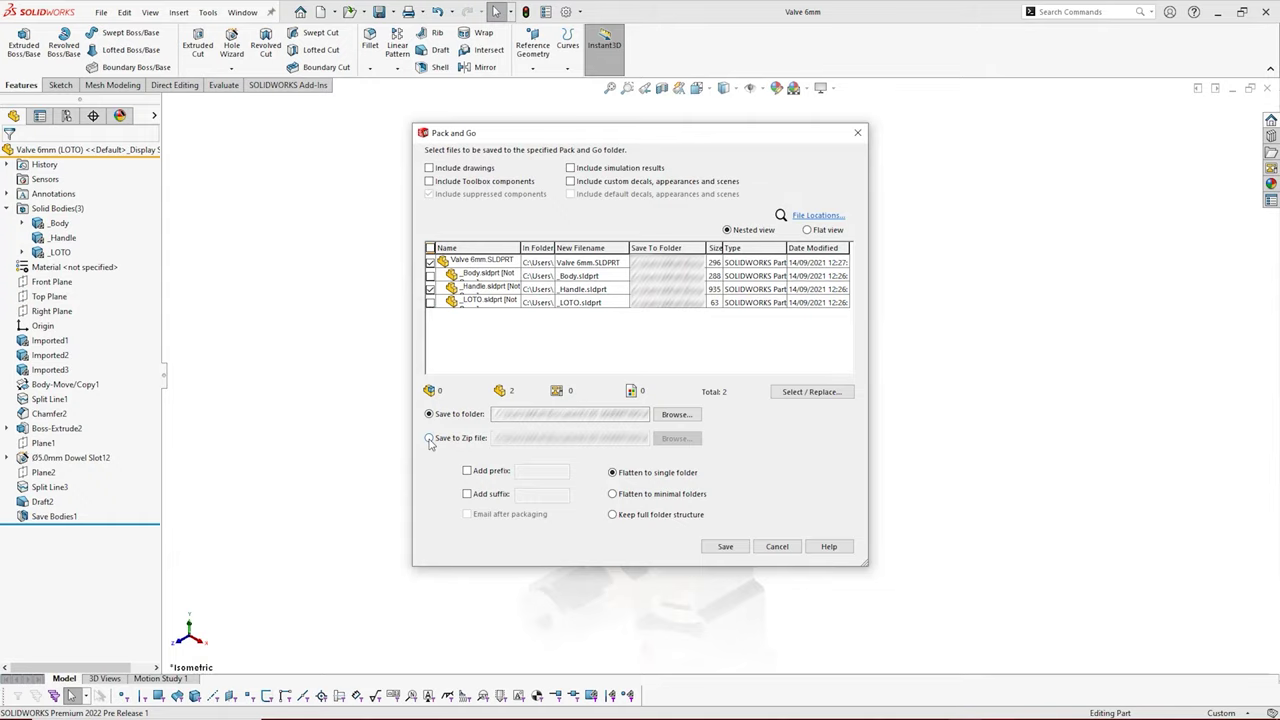
click(429, 439)
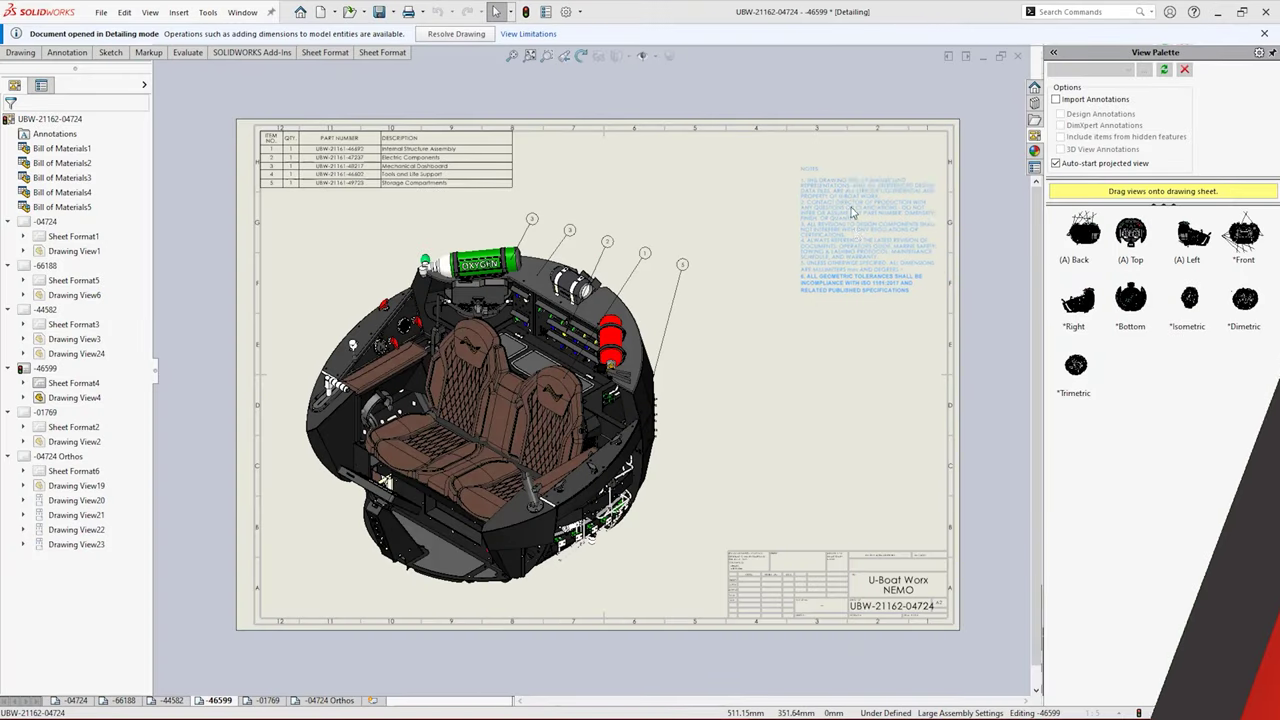
Move the notes block higher on drawing sheet -46599, and shift the cockpit assembly view towards the notes
drag(852, 212, 857, 187)
click(784, 273)
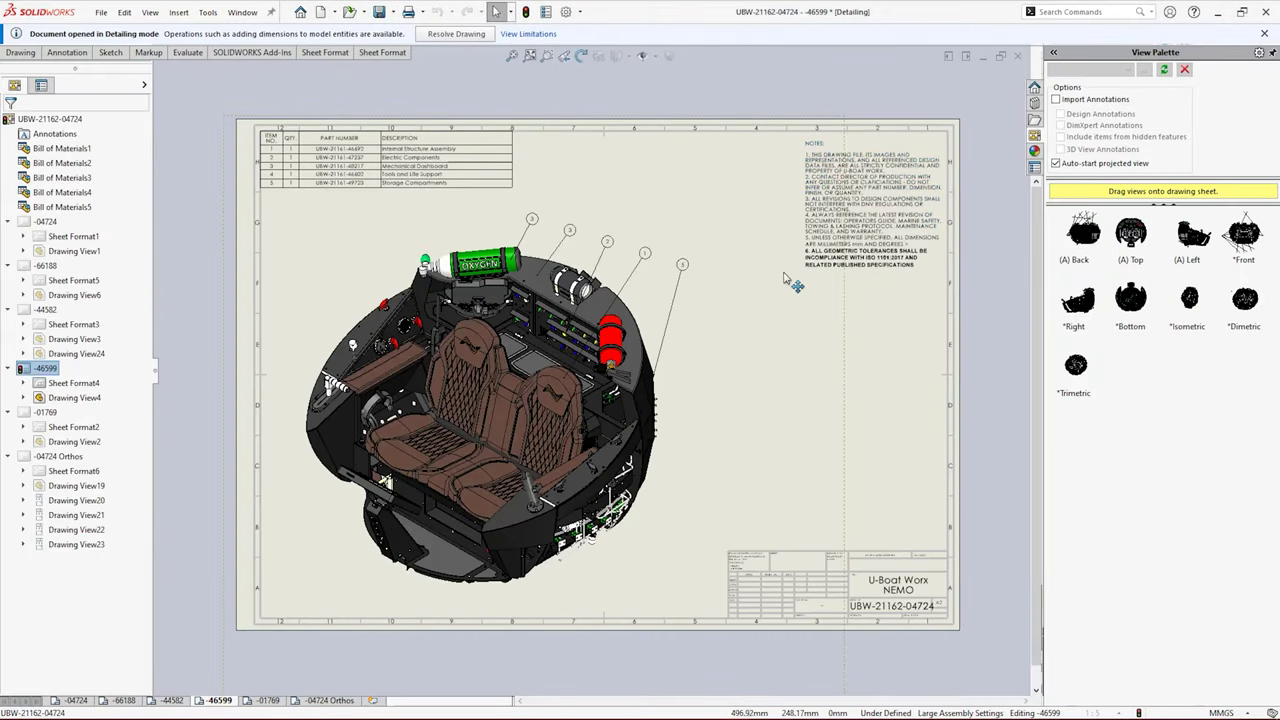
mouse_move(598, 406)
mouse_down()
mouse_move(660, 396)
mouse_move(752, 242)
mouse_move(815, 338)
mouse_up()
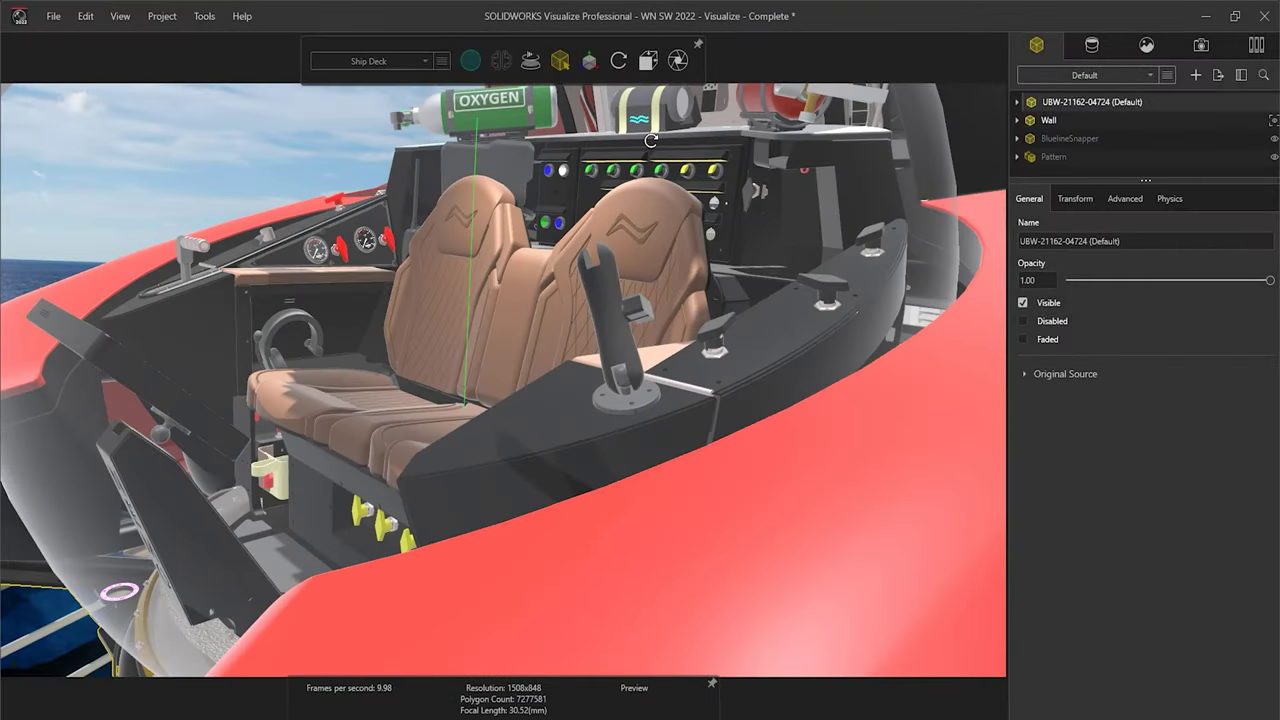
drag(652, 134, 831, 133)
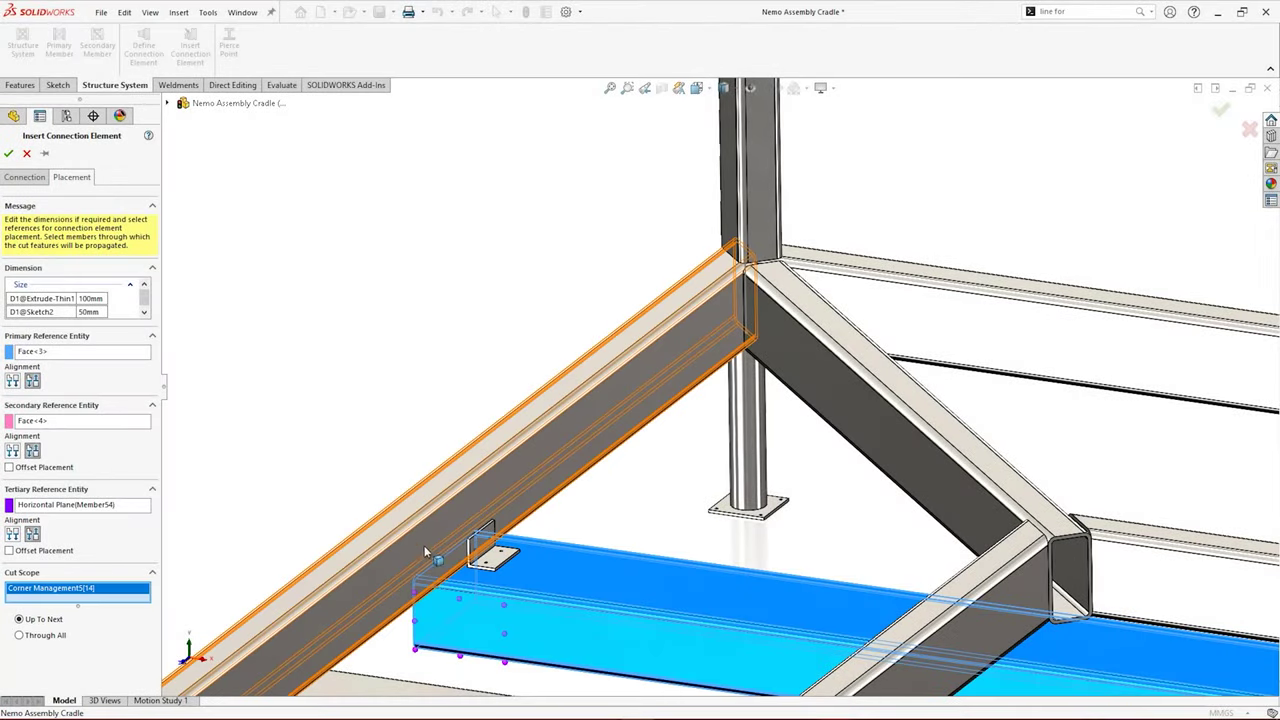
Add the sloping cradle member beside the bracket to the connection element's cut scope
click(425, 548)
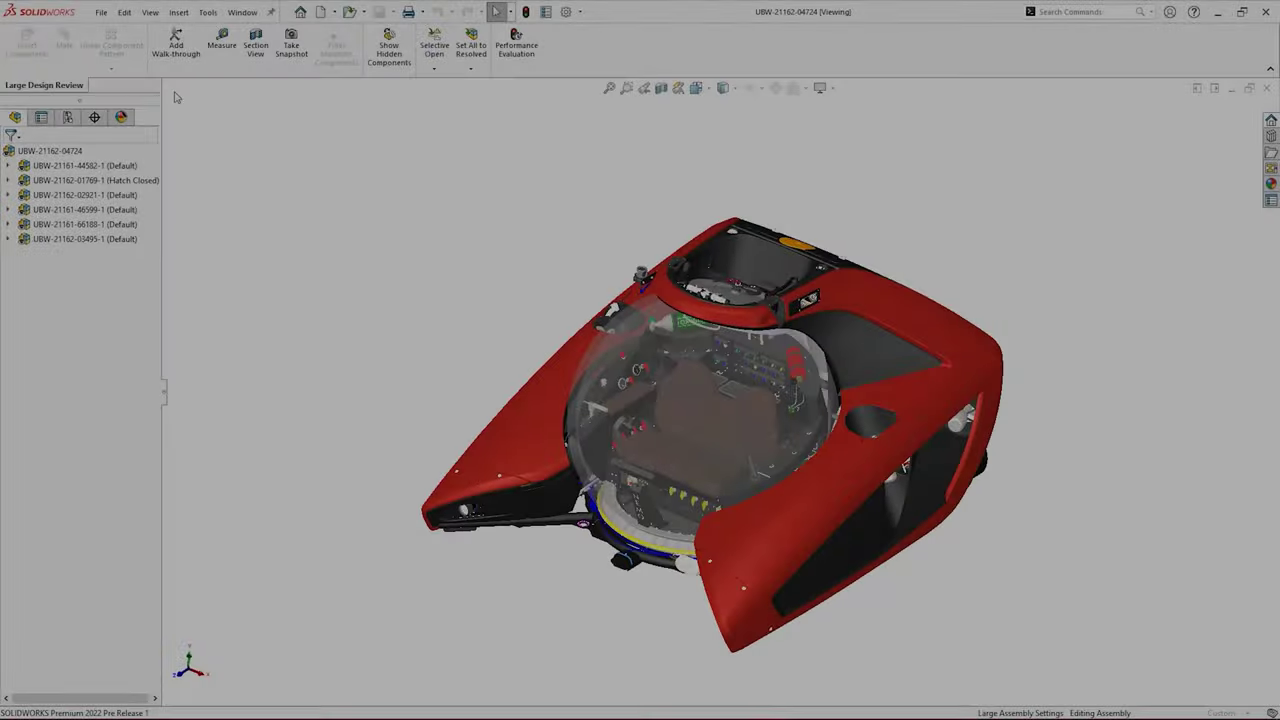
key(ctrl+1)
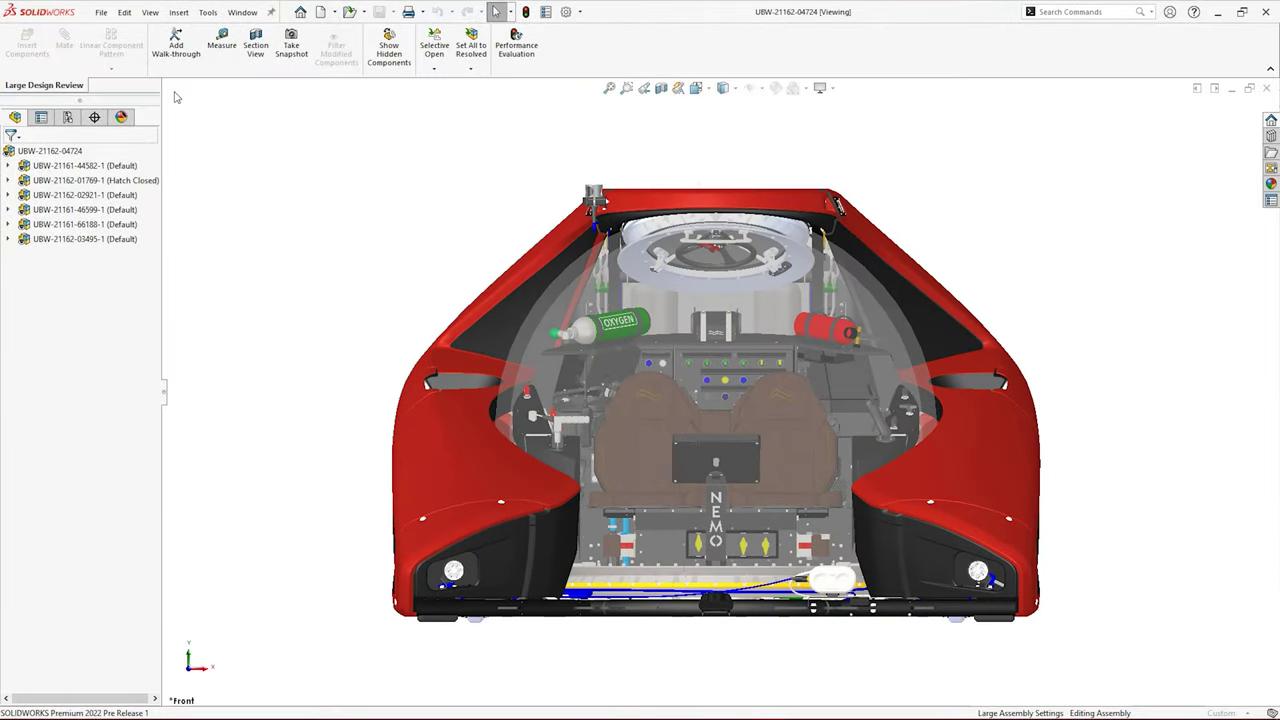